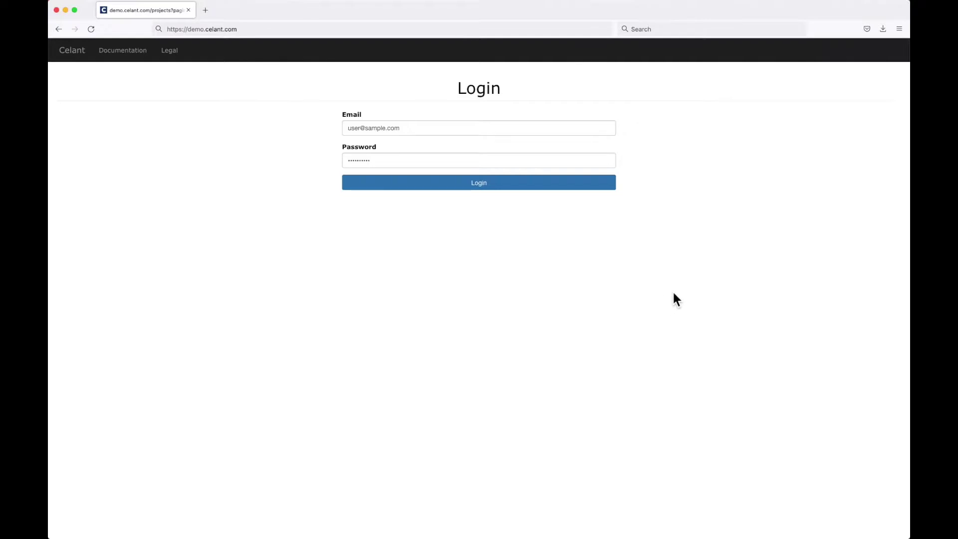
Step: Log in and switch between archived and current projects, ending on the 3 current projects
click(492, 185)
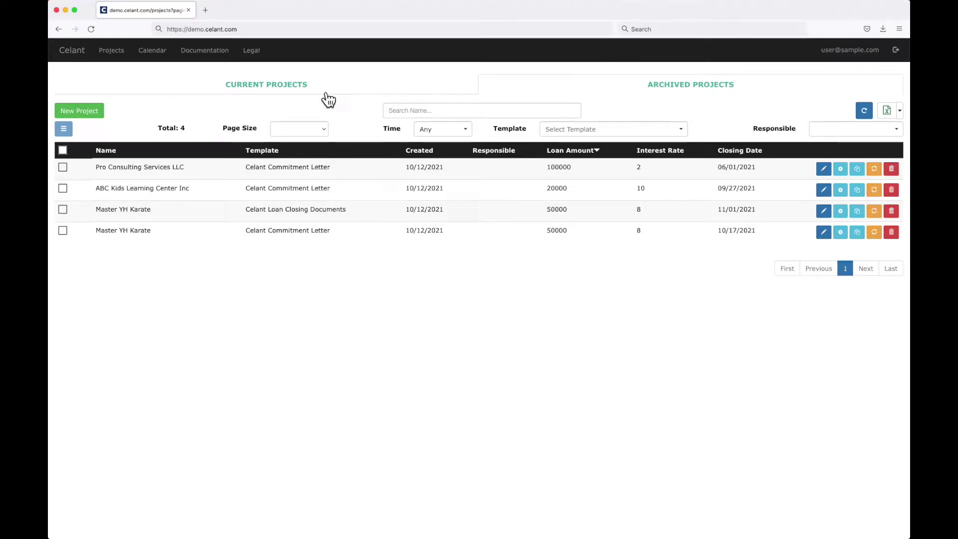
click(244, 90)
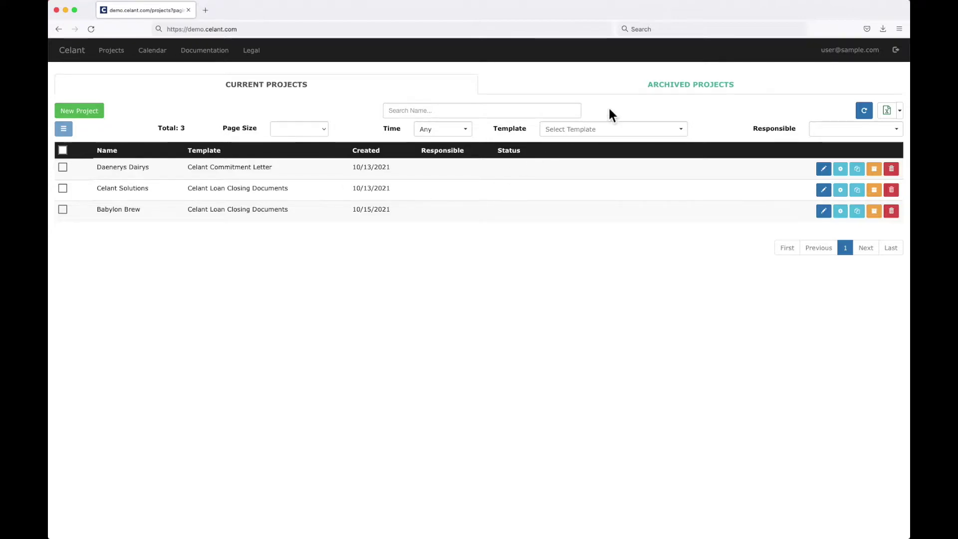
click(632, 92)
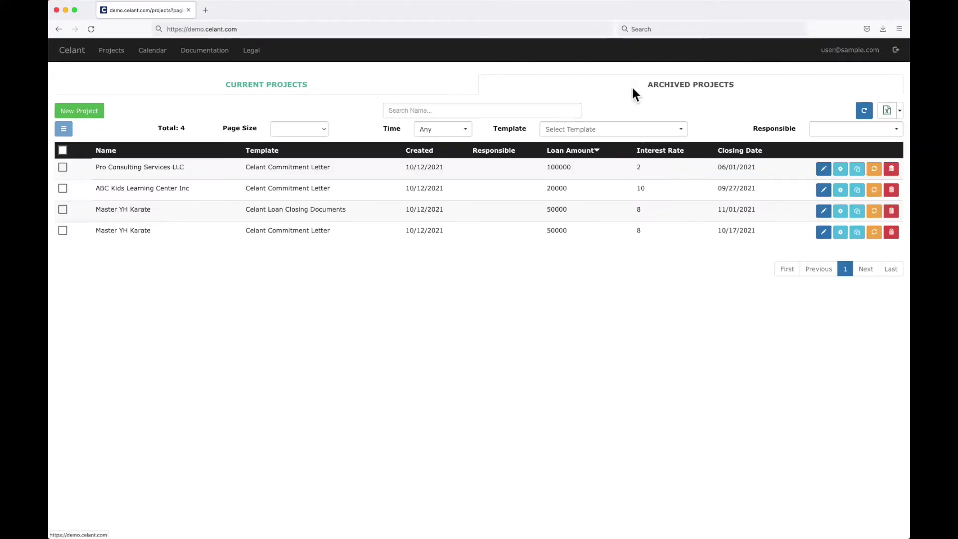
click(419, 92)
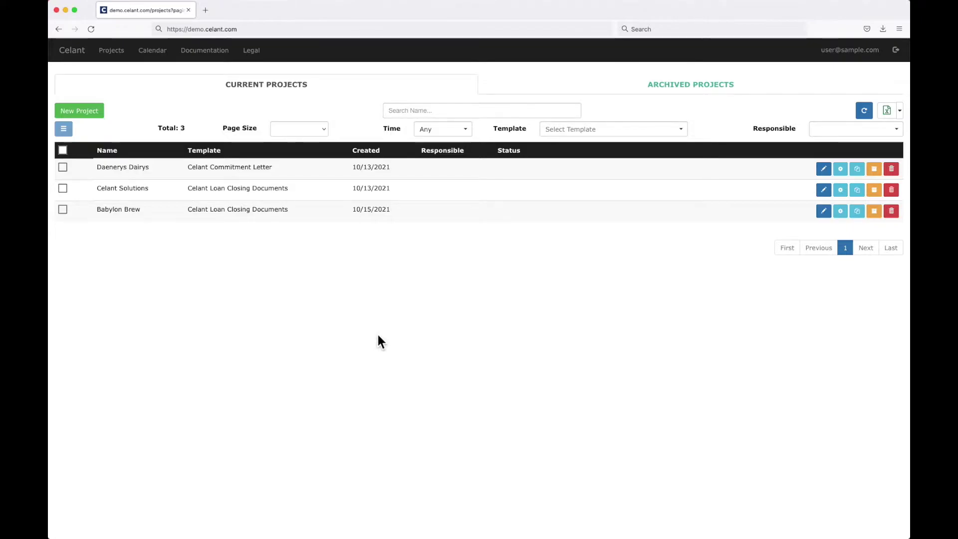
click(572, 92)
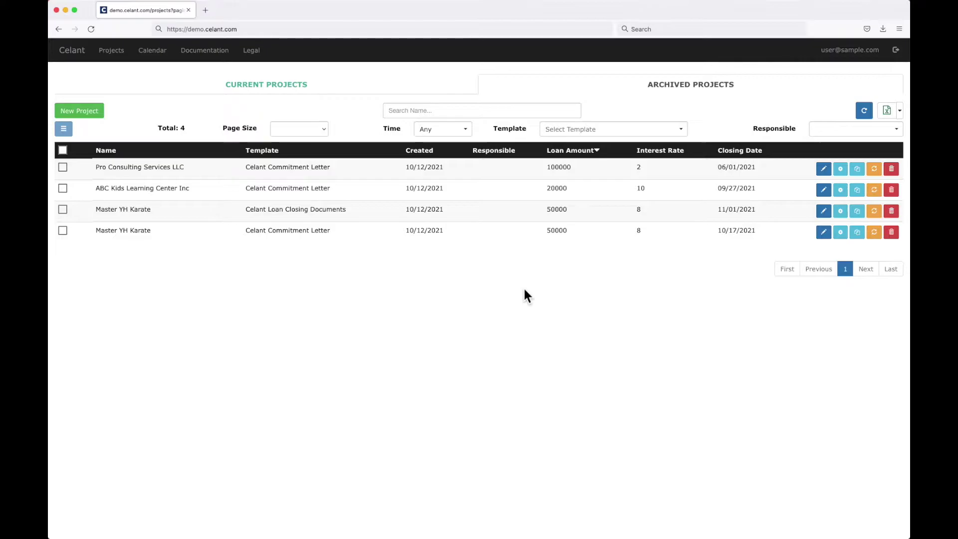
click(299, 91)
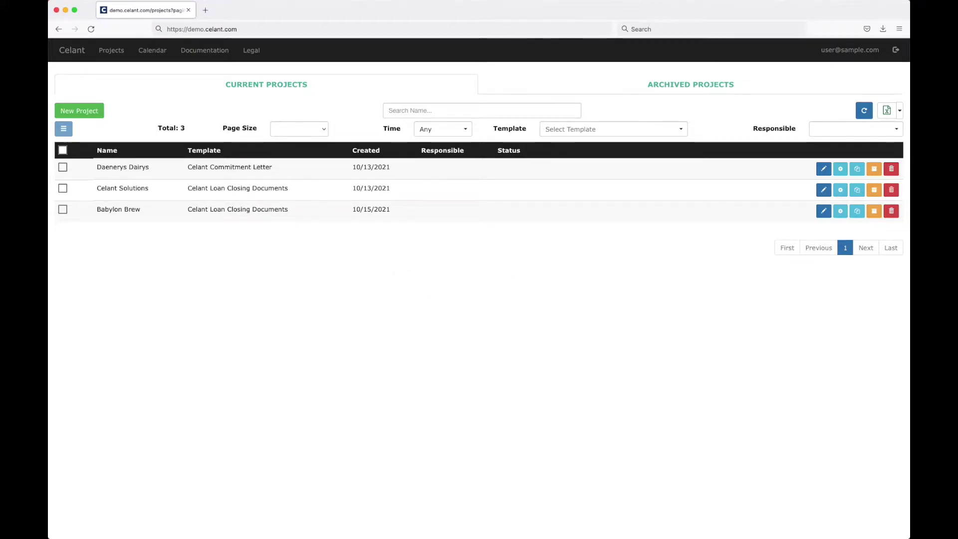
Step: Start an Excel import and load WEBSITE DATA Truncated.xlsx
click(899, 111)
click(857, 149)
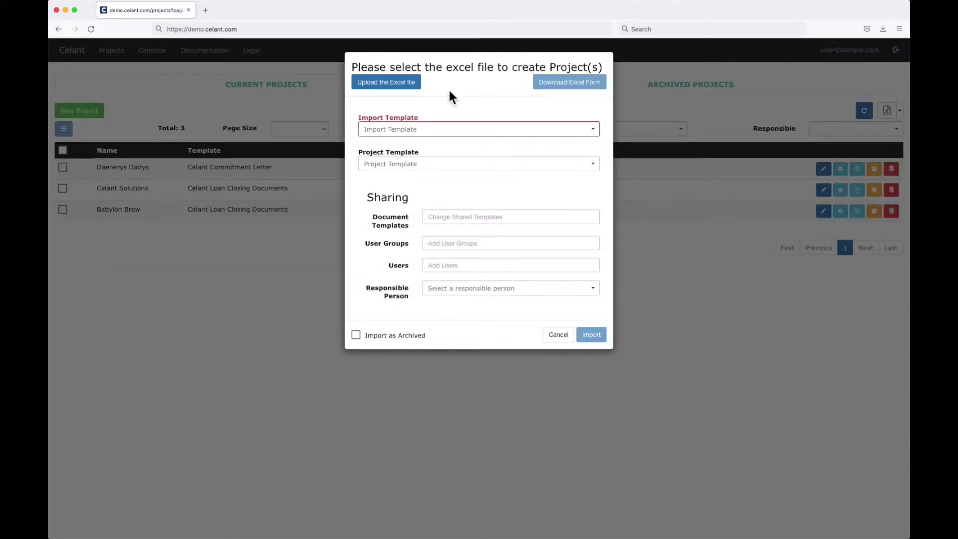
click(388, 83)
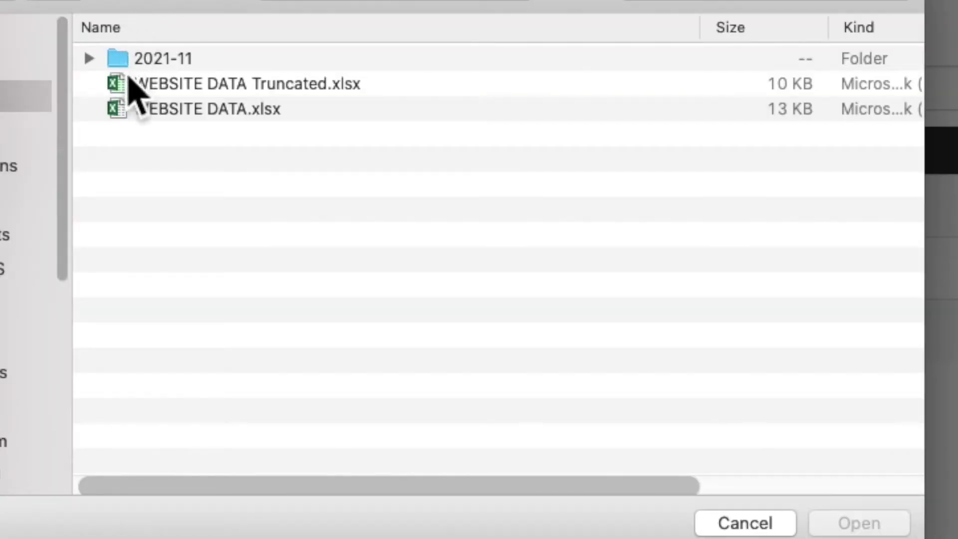
click(232, 86)
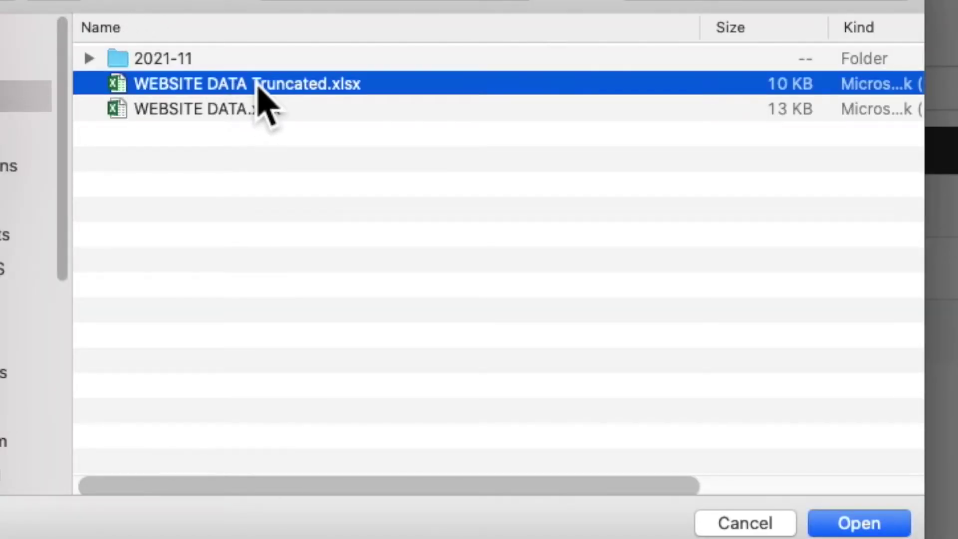
click(869, 527)
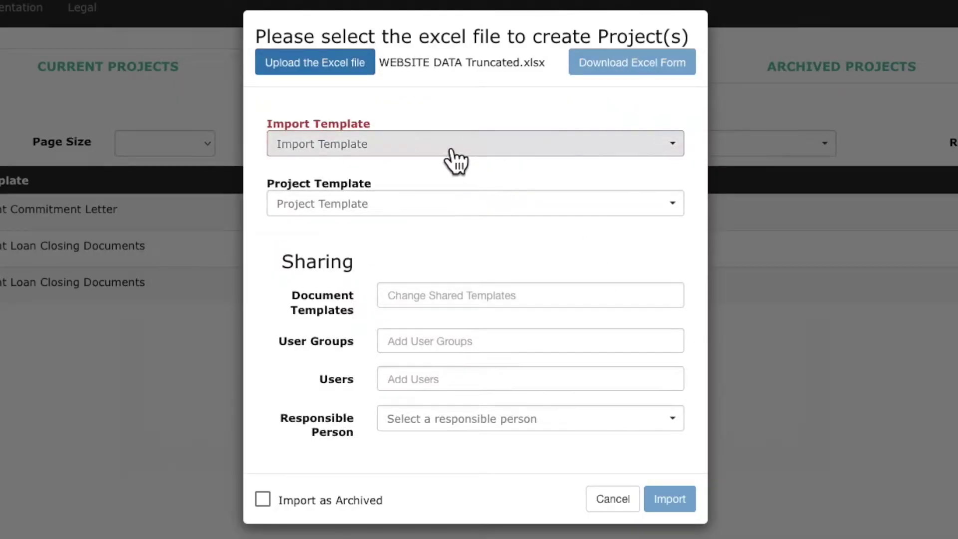
Step: Import the spreadsheet using Commitment Letter as both the import and project template
click(449, 150)
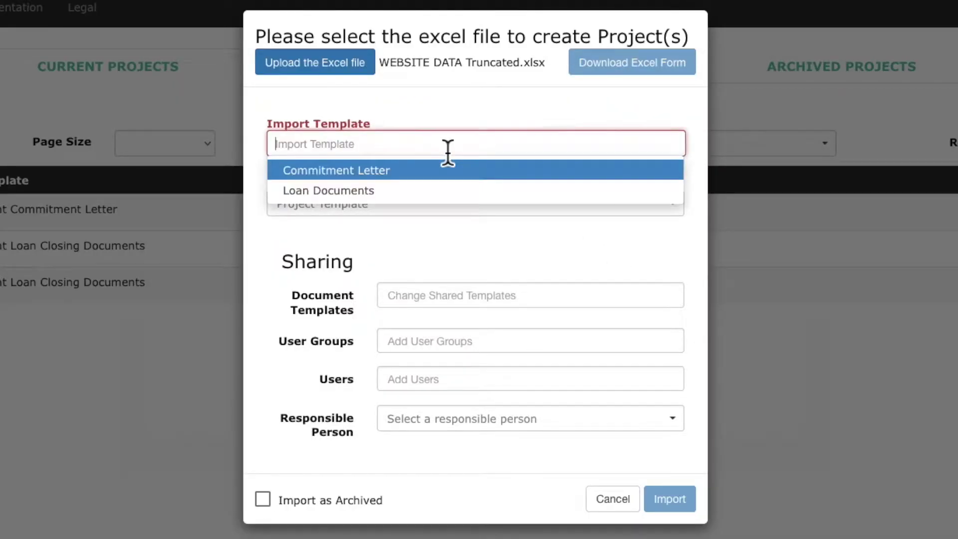
click(400, 171)
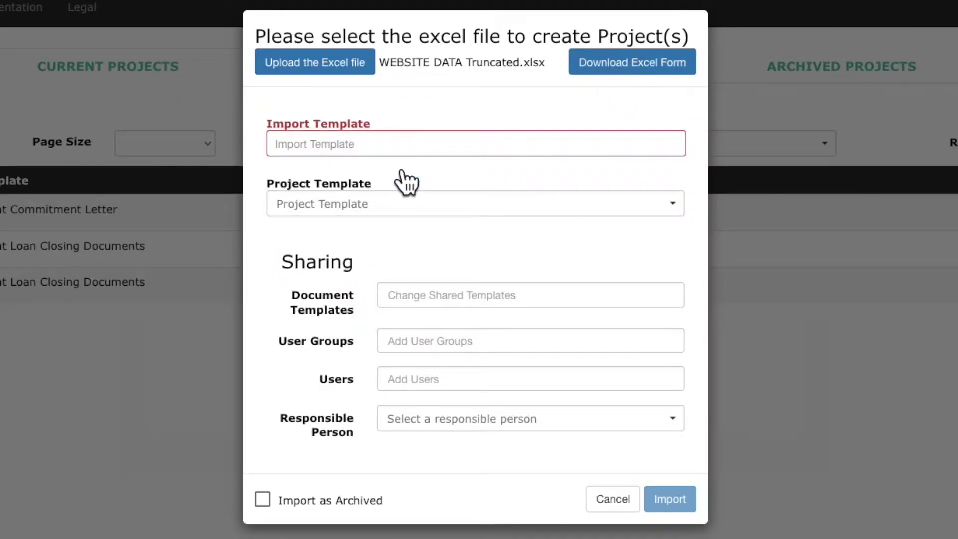
click(390, 205)
click(394, 229)
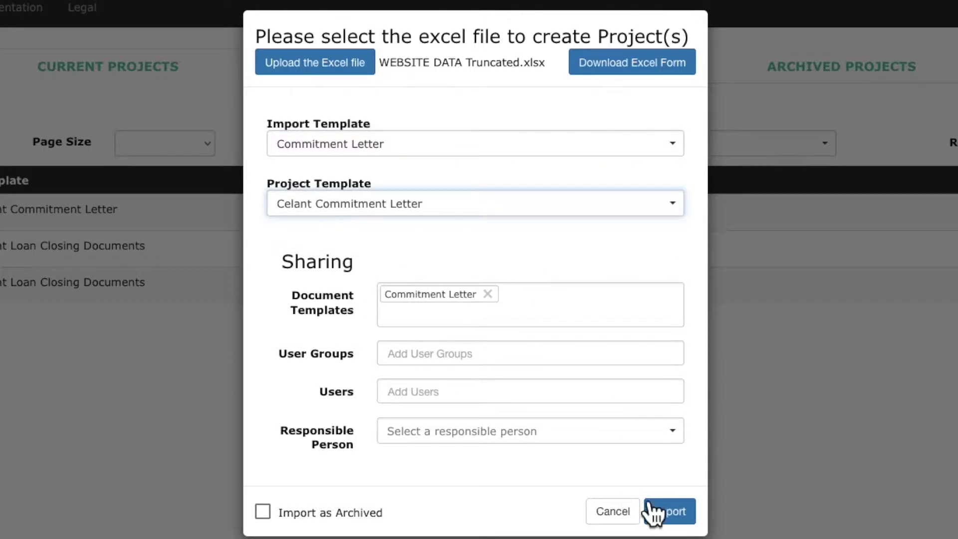
click(673, 511)
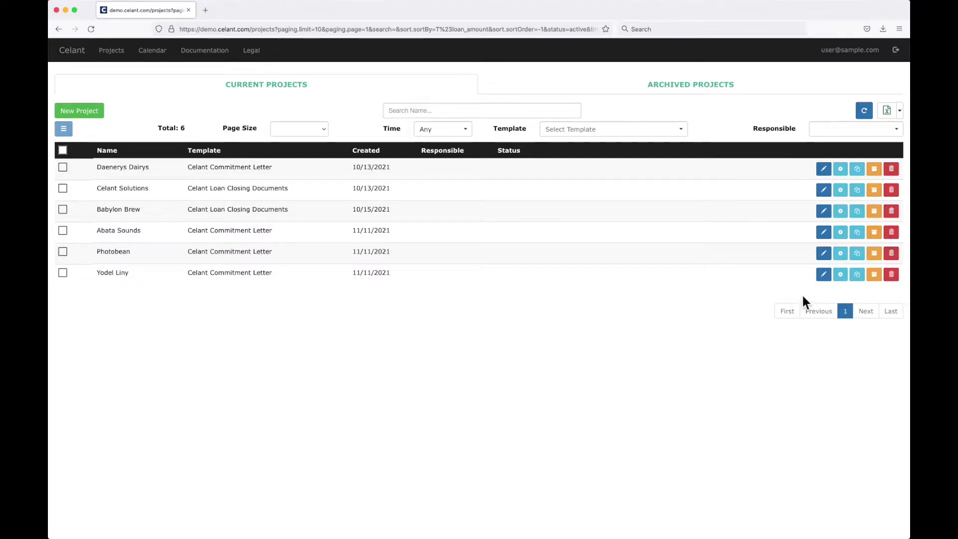
Step: Open the Yodel Liny project in the editor with its Commitment Letter
click(822, 276)
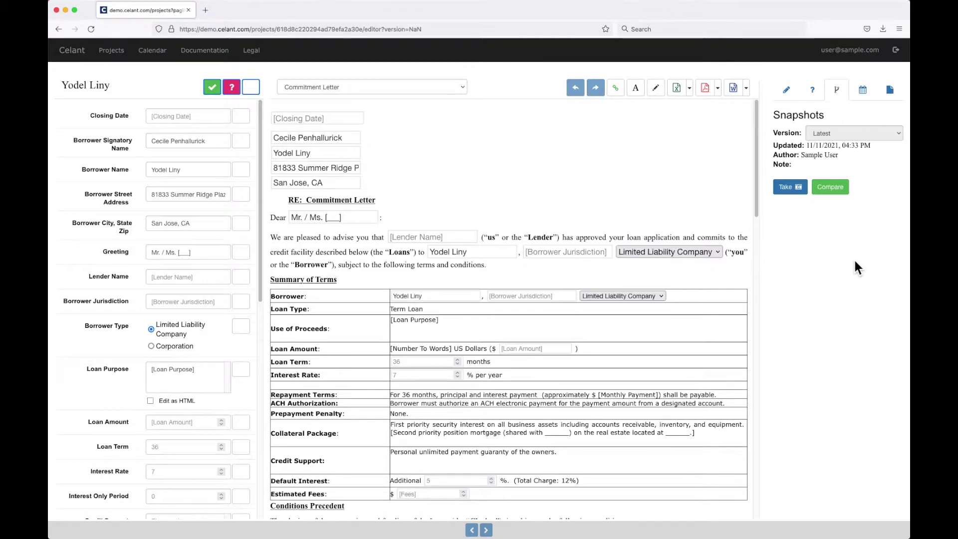
Step: Go through the Lender Name, signatory and Borrower Name fields, then select the Borrower Signatory Name label
click(426, 238)
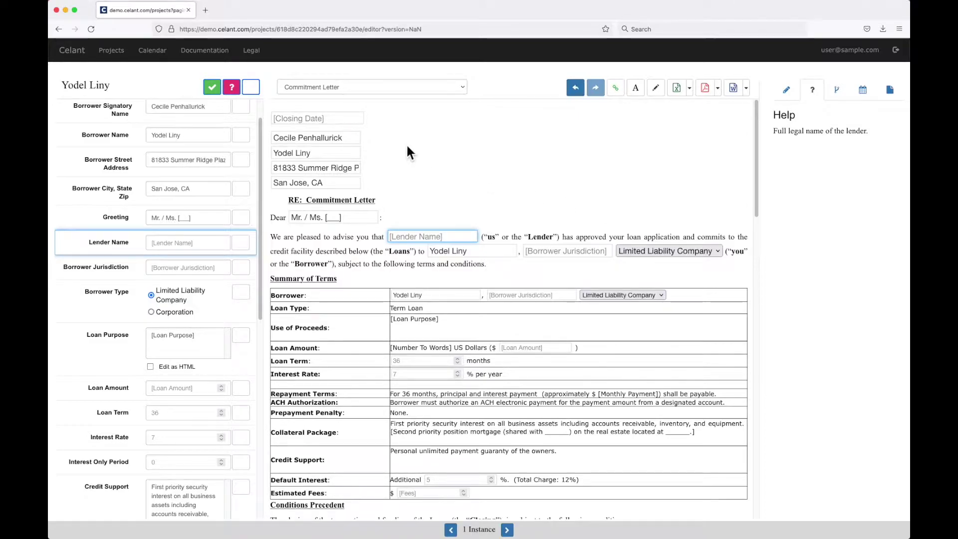
click(352, 141)
key(Tab)
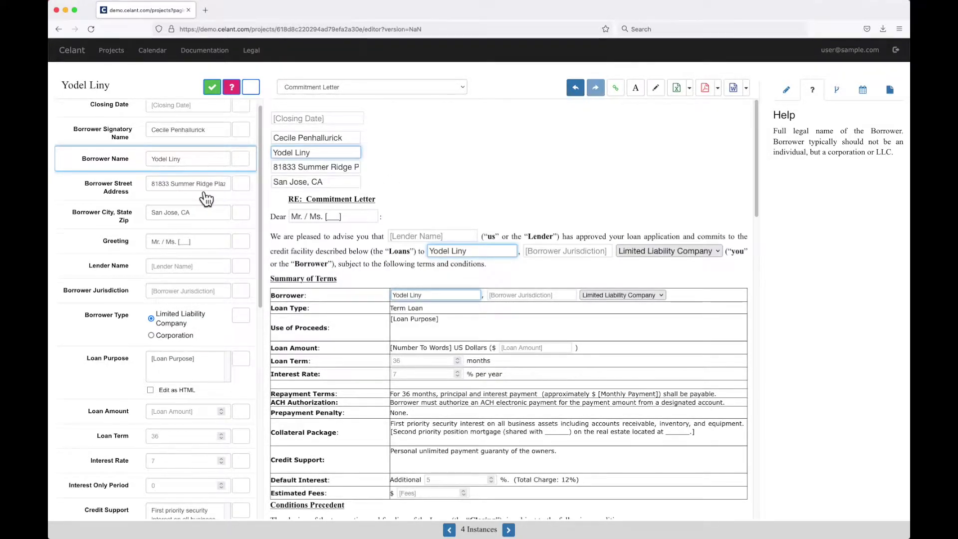
scroll(127, 165, up, 1)
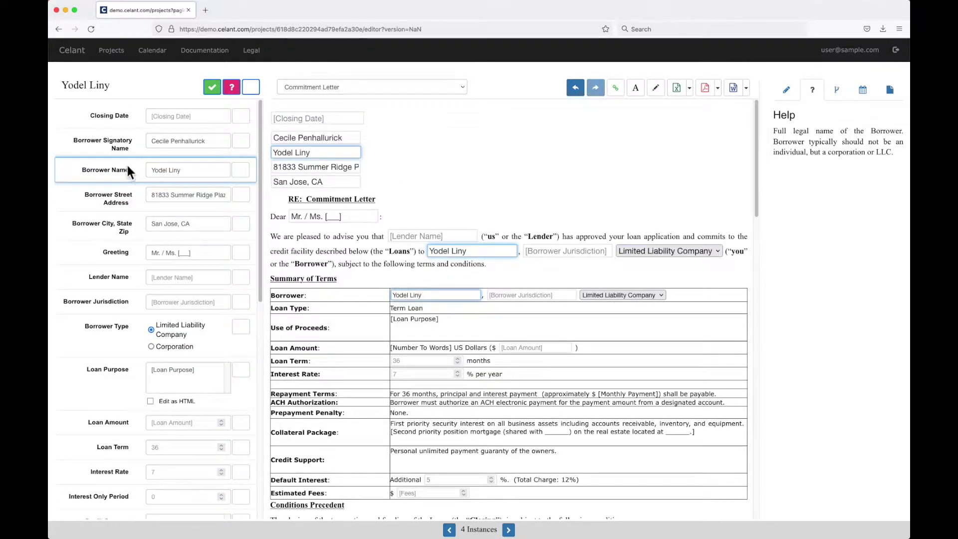
click(107, 142)
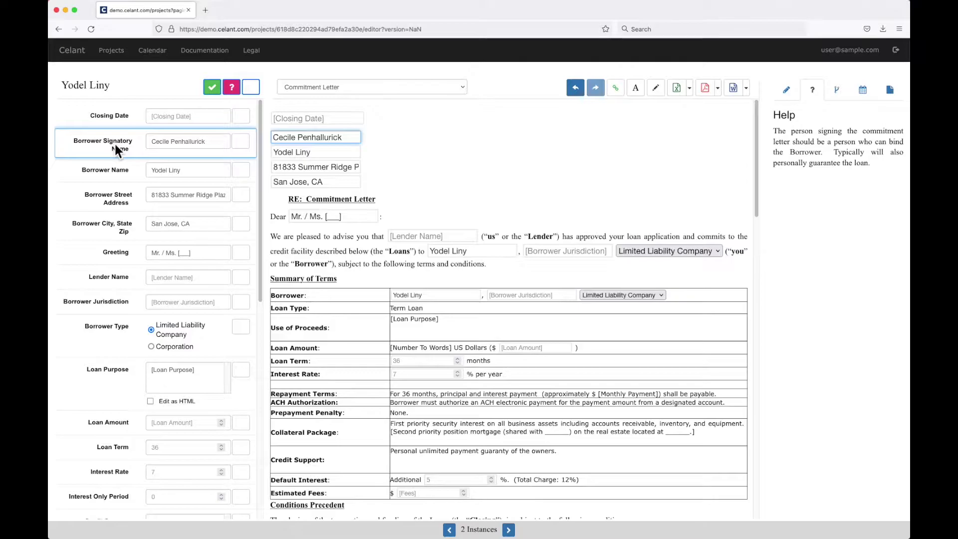
Step: Mark Borrower Signatory Name as confirmed and Borrower Name as uncertain
click(241, 145)
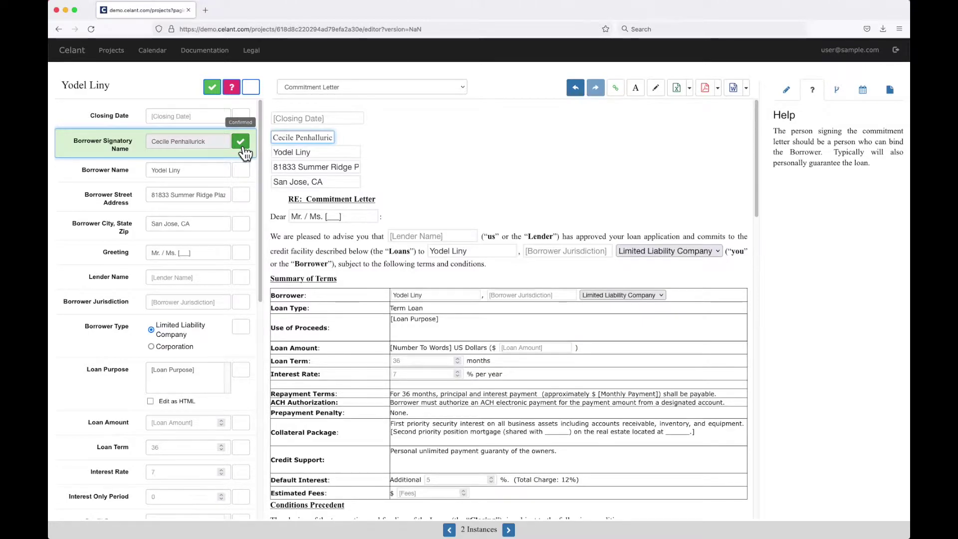
click(241, 143)
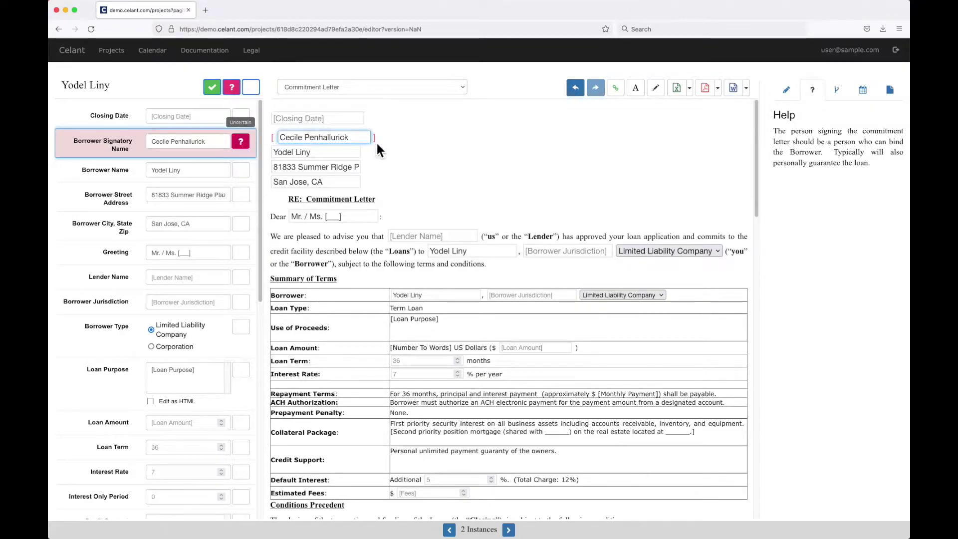
click(239, 146)
click(240, 147)
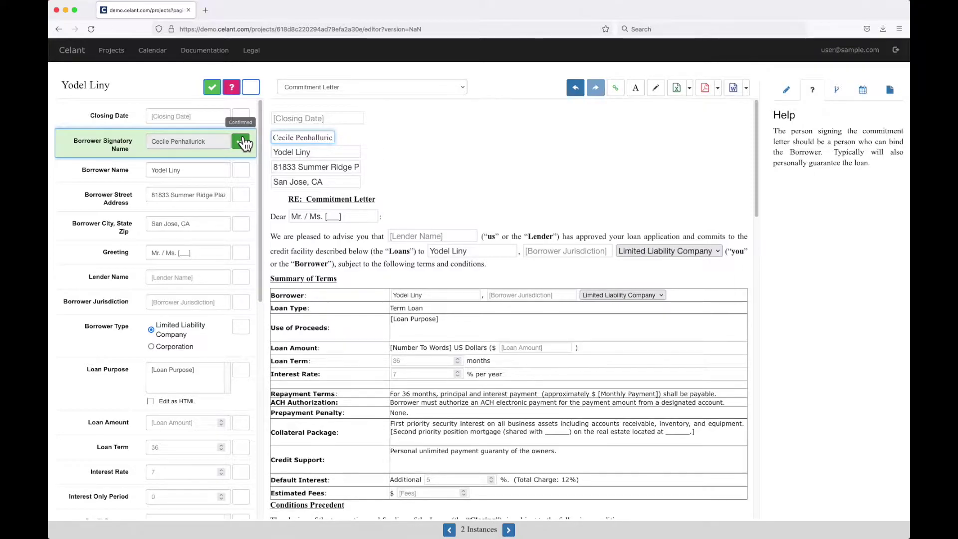
click(242, 170)
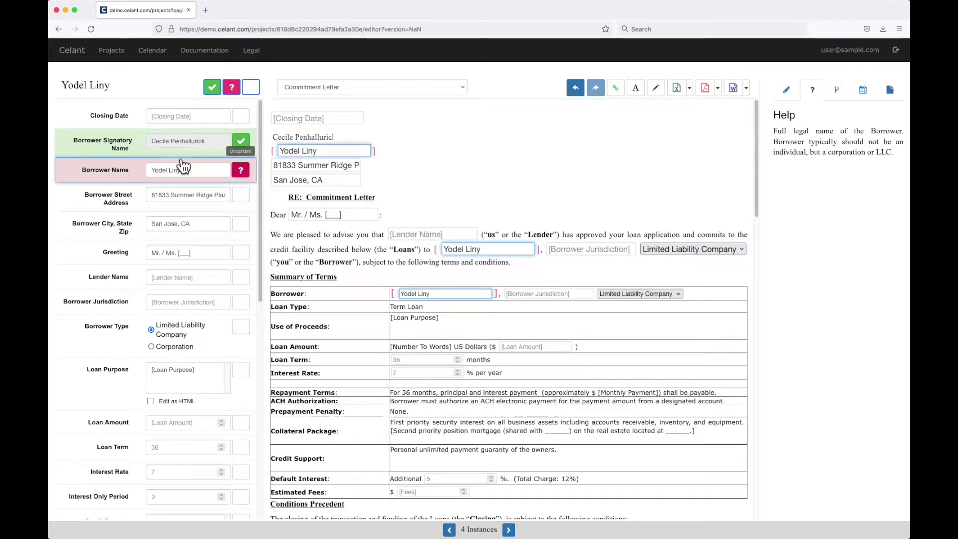
Step: Filter the field list to uncertain-only, then show neutral and confirmed fields again
click(231, 87)
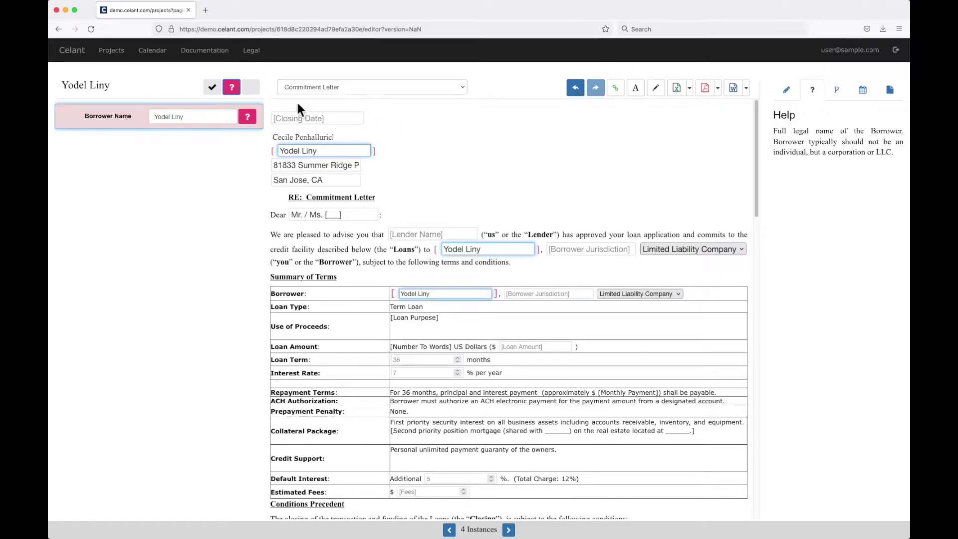
click(251, 88)
click(212, 88)
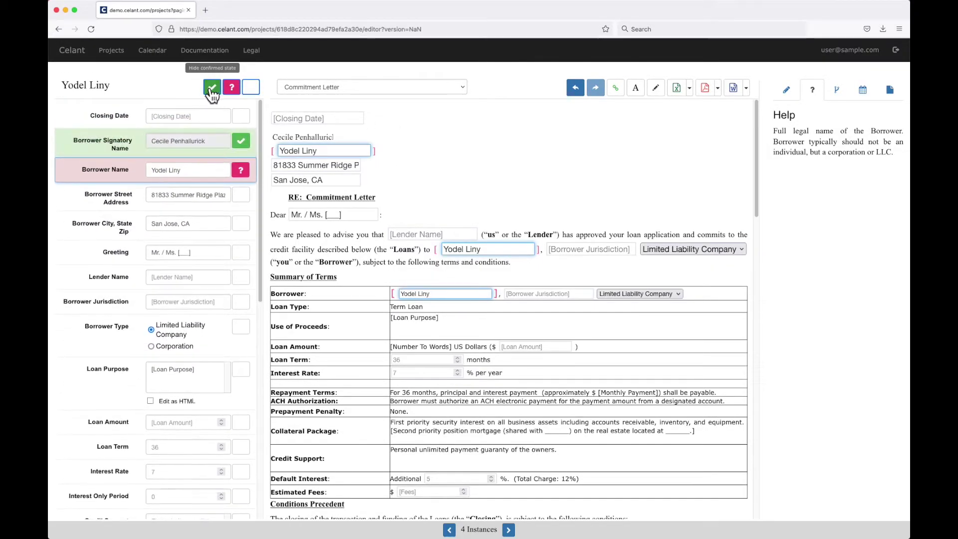
Step: Confirm the borrower name, street address and city/state fields
click(241, 170)
click(241, 195)
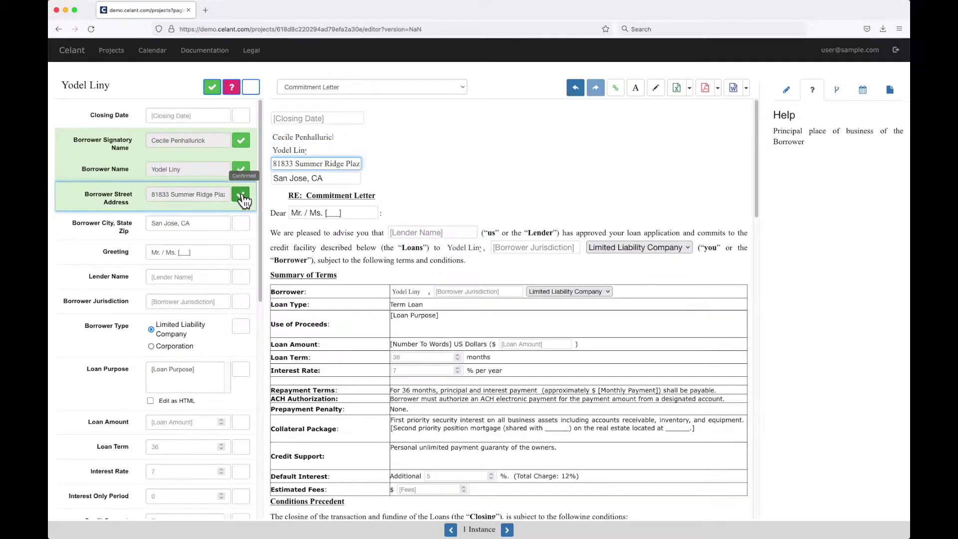
scroll(243, 199, down, 2)
click(241, 199)
scroll(243, 203, down, 1)
Step: Fill in the greeting name, lender 'Bank Corp.' and jurisdiction Delaware
triple_click(189, 196)
text(Cecile)
click(182, 219)
text(Bank Corp.)
click(182, 242)
text(Delaware)
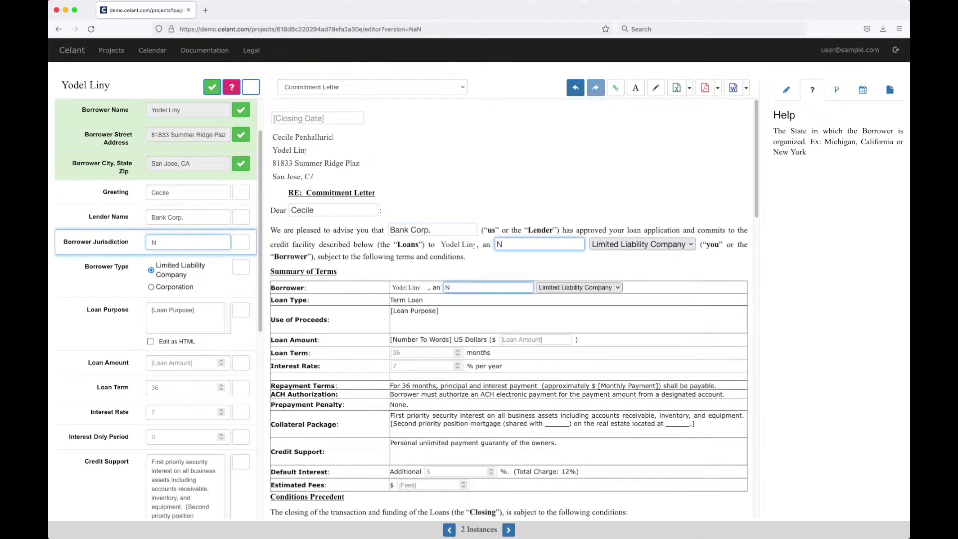
Step: Append ', LLC' to the borrower name and reconfirm the borrower details
click(241, 109)
click(208, 110)
text(, LLC)
click(241, 110)
scroll(242, 167, down, 2)
click(243, 167)
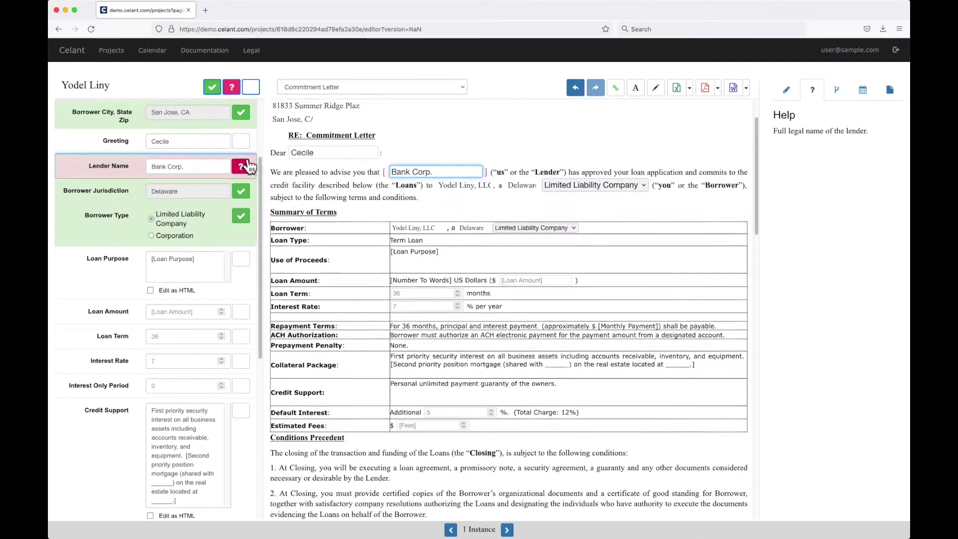
Step: Enter and confirm the loan purpose 'General corporate purposes.'
click(185, 207)
text(General corporate purposes.)
click(240, 199)
Step: Enter and confirm a $50,000 loan amount and a 48-month term
click(166, 253)
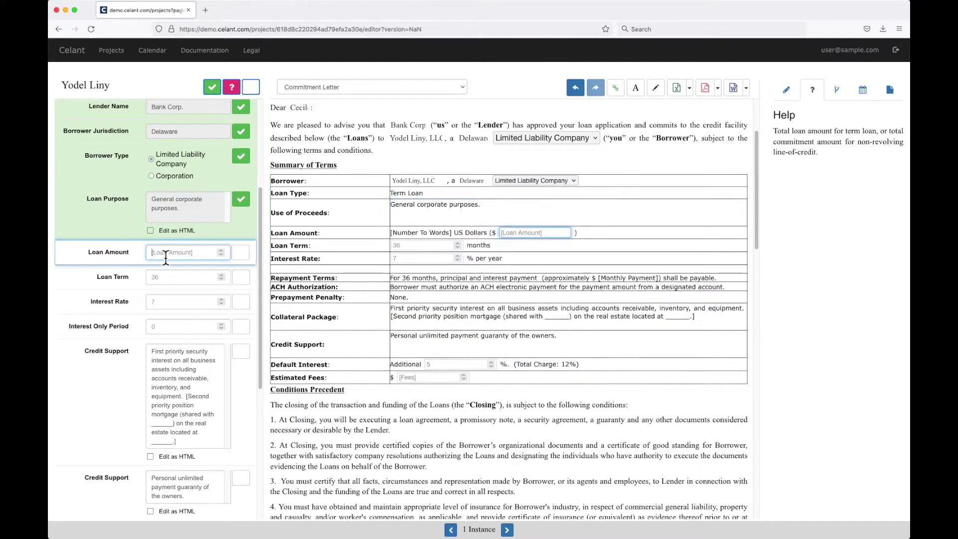
text(5000)
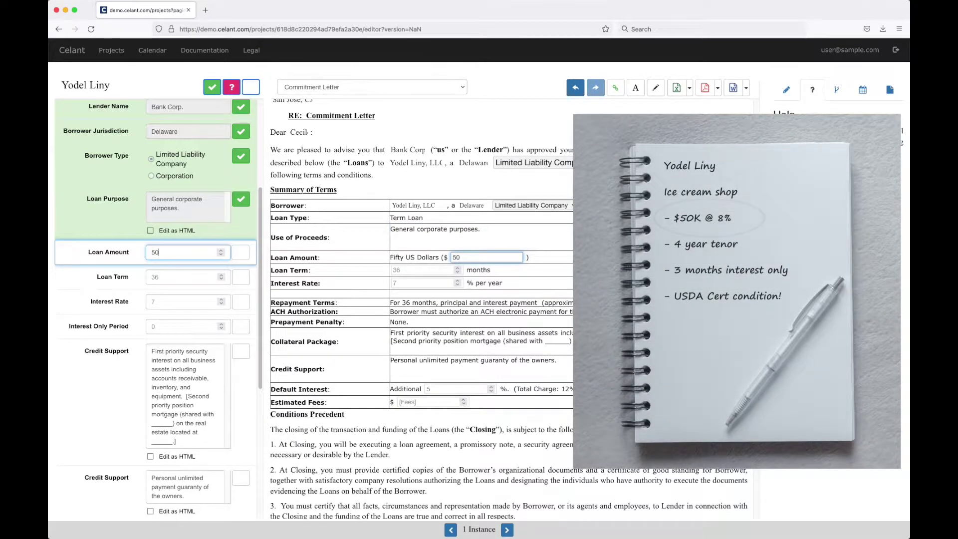
text(0)
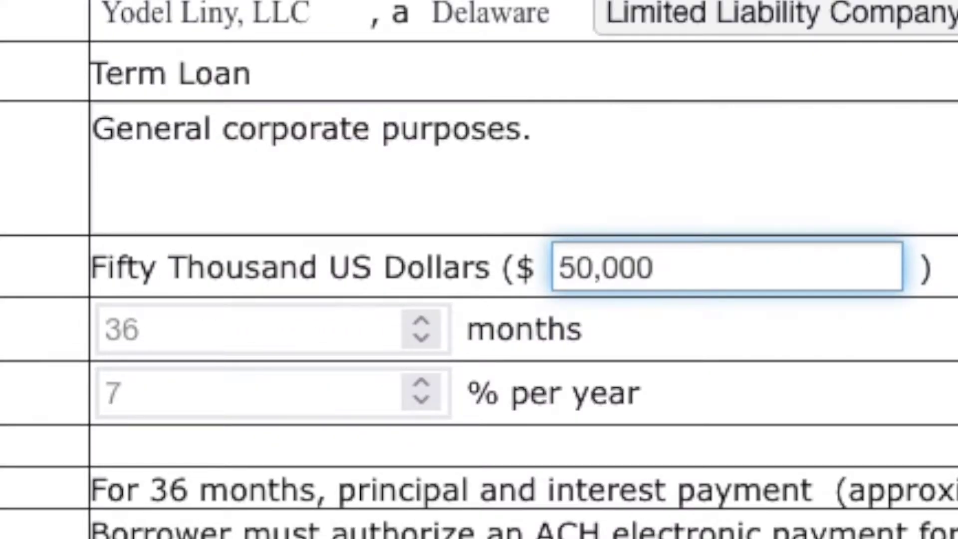
click(241, 254)
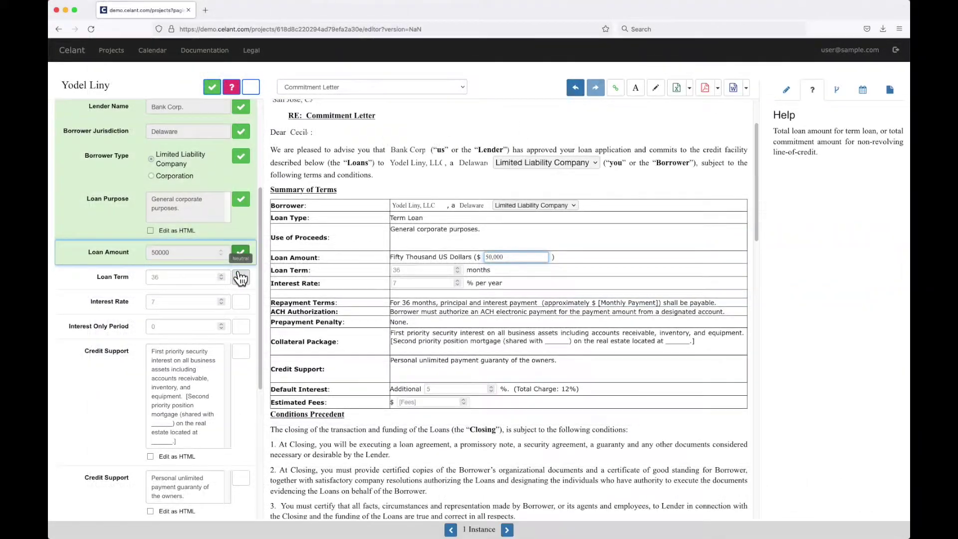
scroll(241, 273, down, 1)
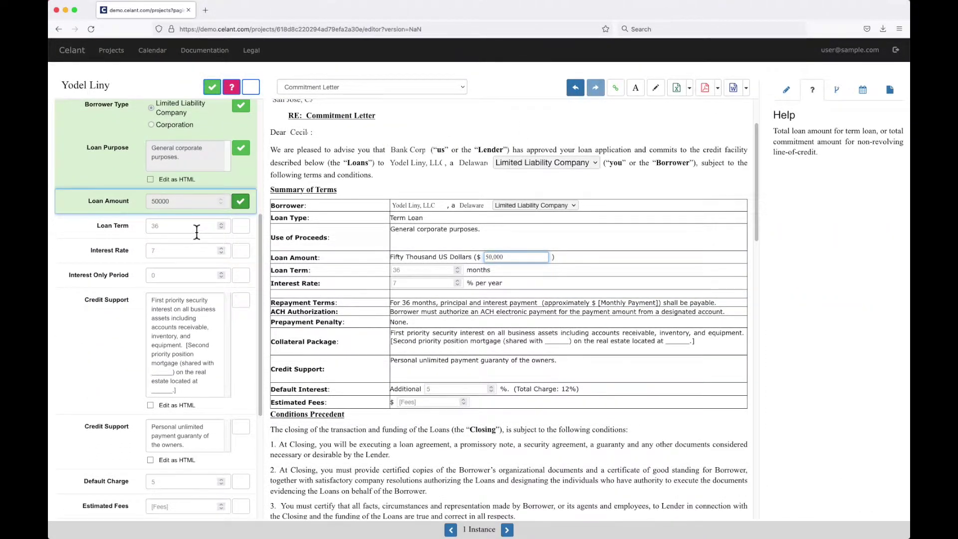
click(195, 231)
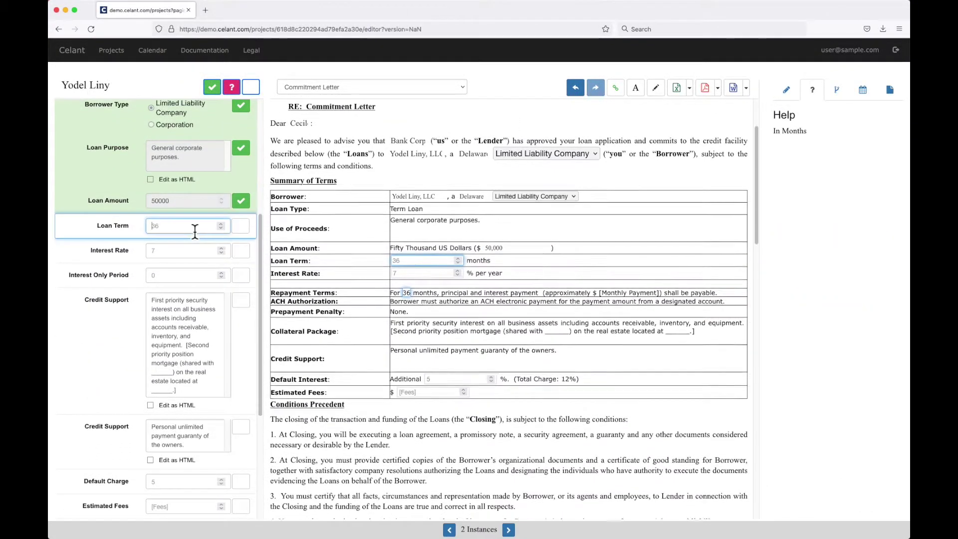
text(48)
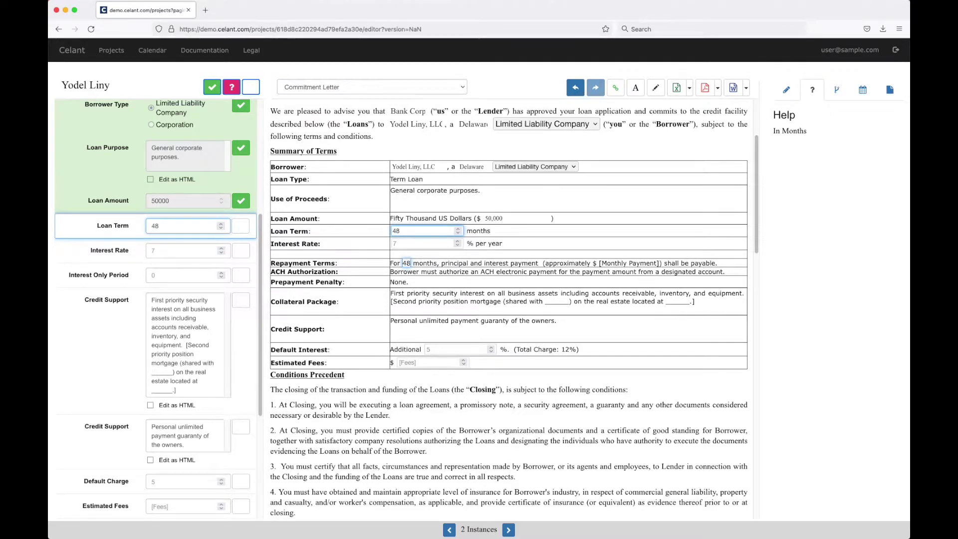
click(242, 227)
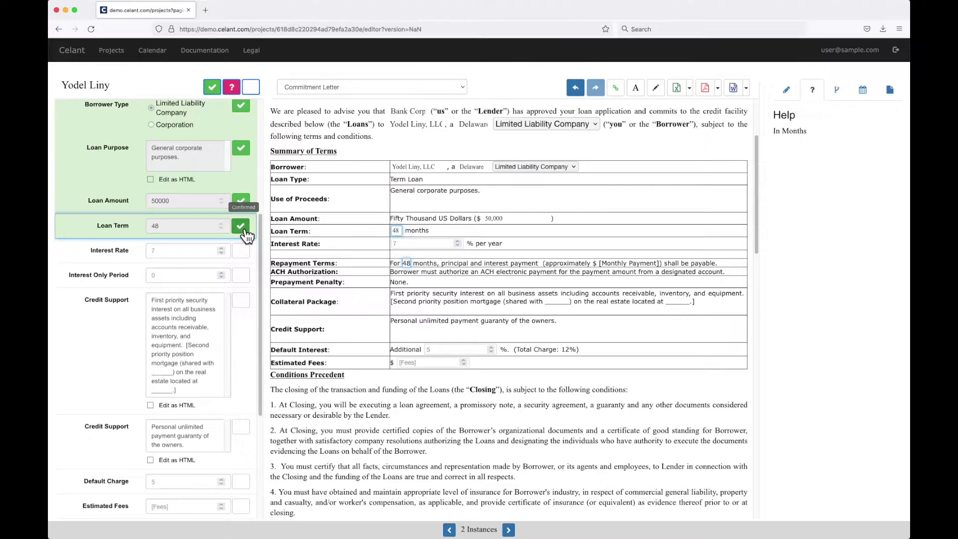
Step: Enter and confirm an 8% interest rate and a 3-month interest-only period
click(217, 251)
text(8)
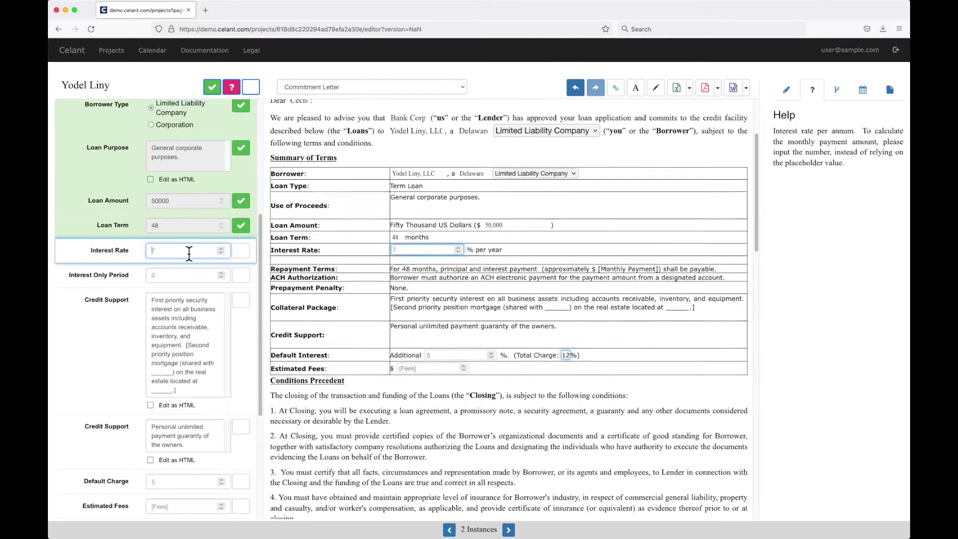
click(241, 251)
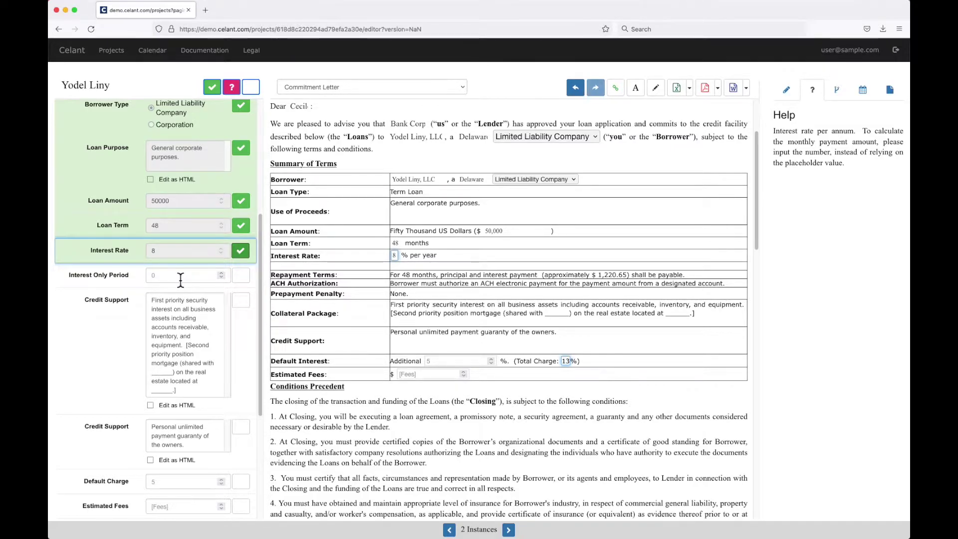
click(180, 274)
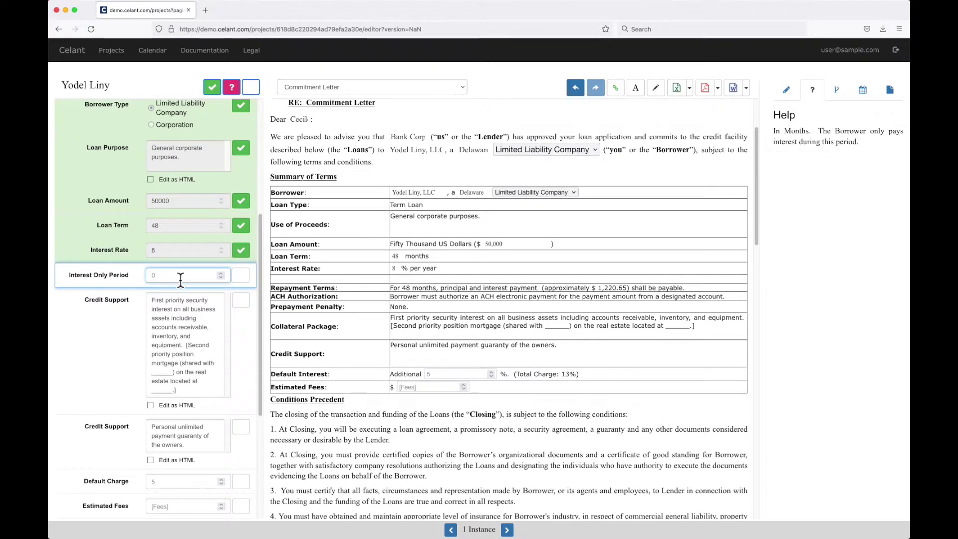
text(3)
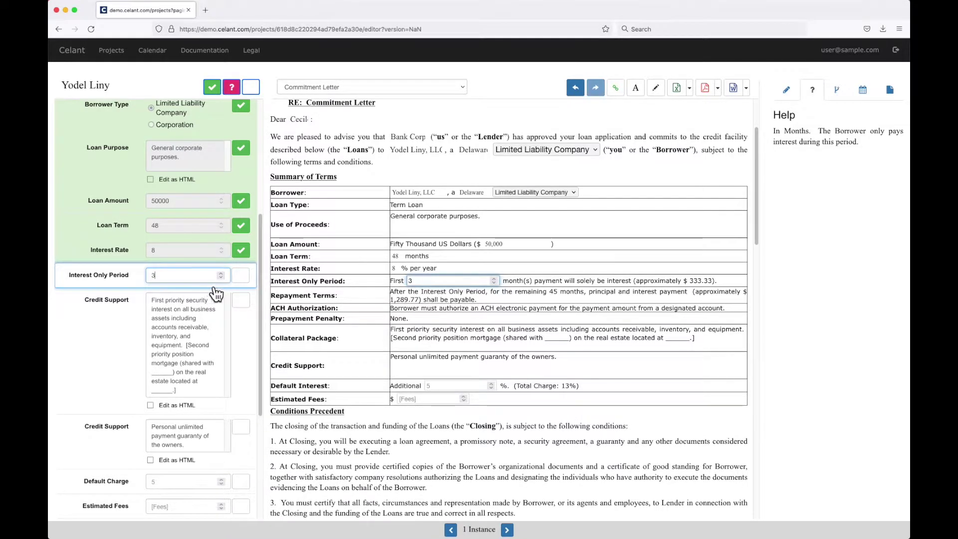
click(236, 279)
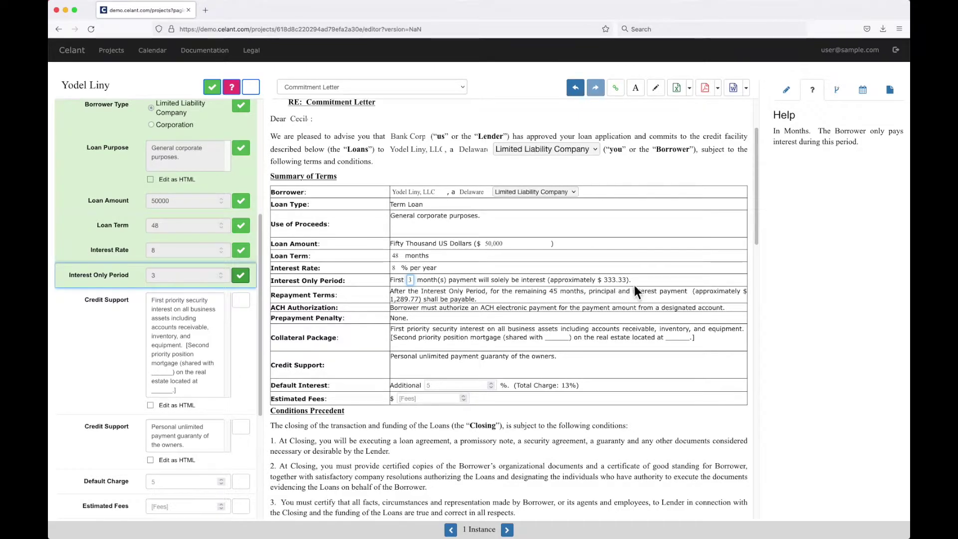
Step: Return the Interest Only Period to unconfirmed and re-enter 3 months
click(240, 277)
click(240, 277)
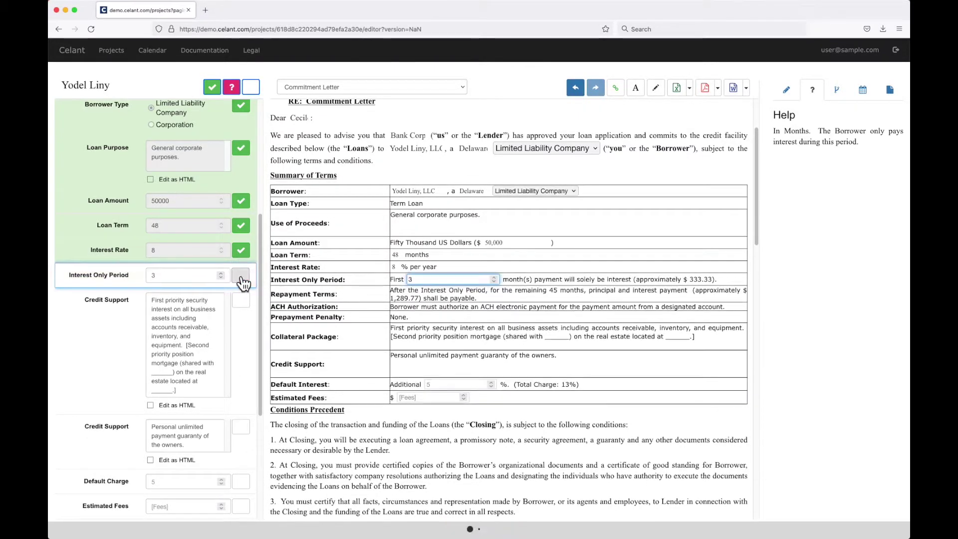
double_click(191, 279)
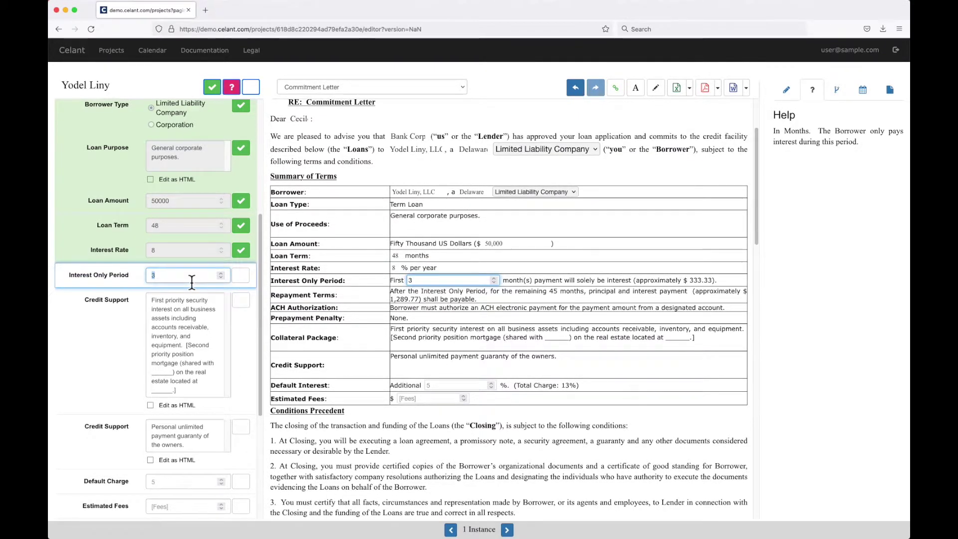
text(0)
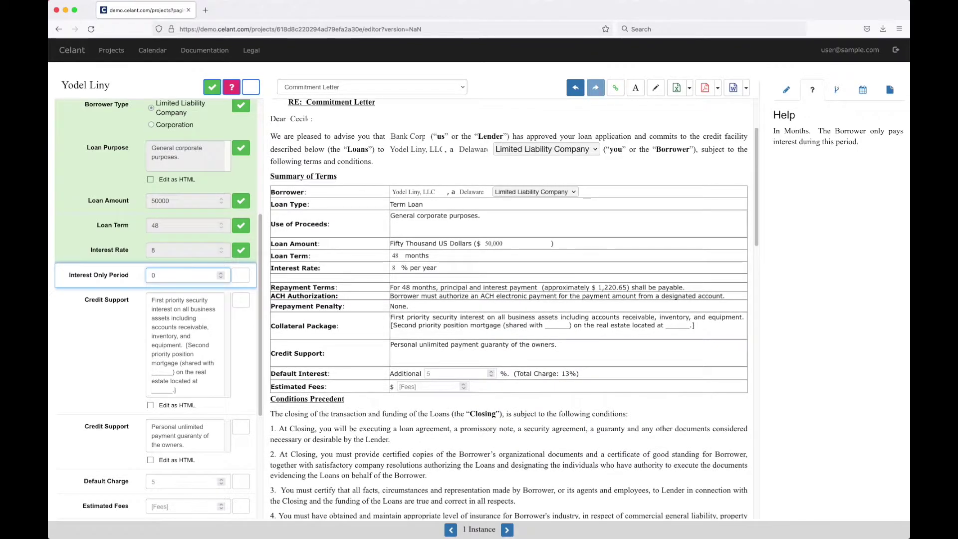
key(BackSpace)
text(3)
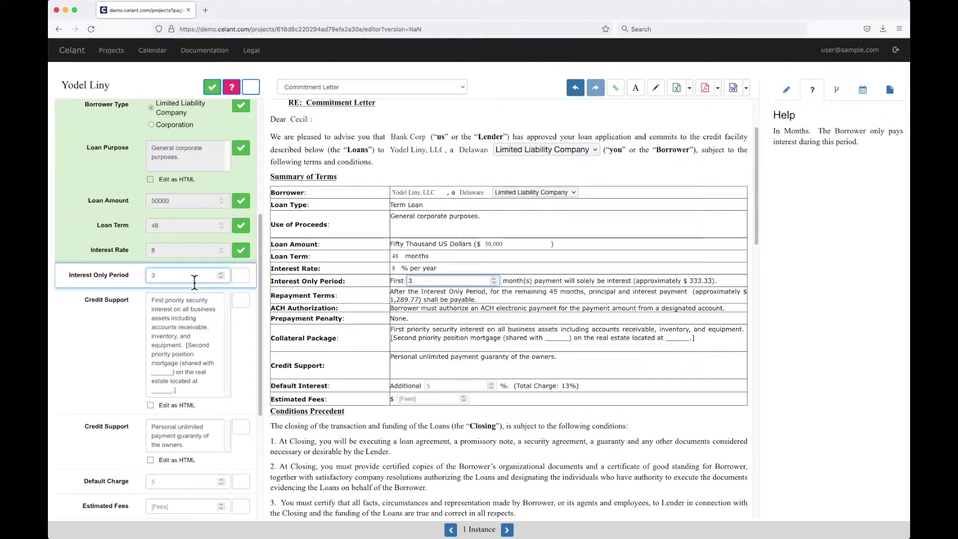
key(BackSpace)
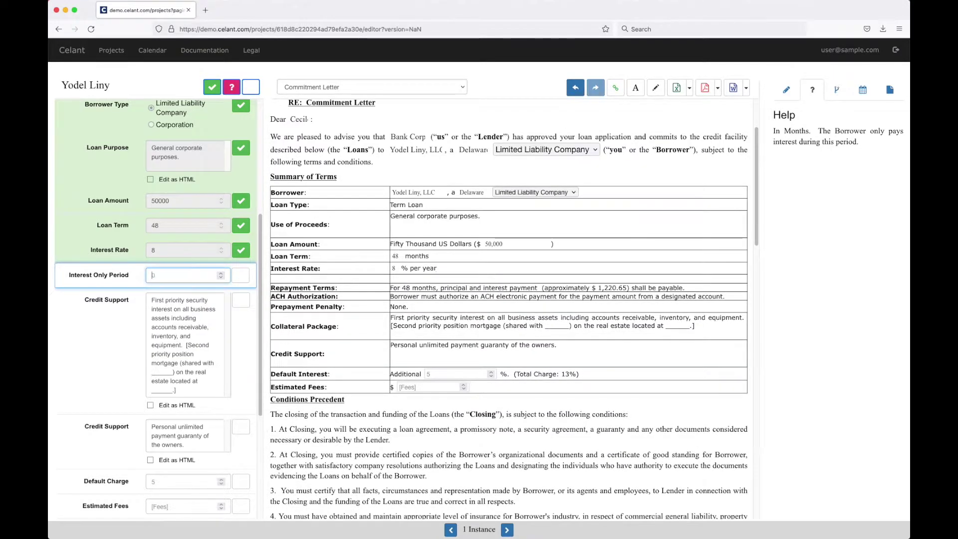
text(3)
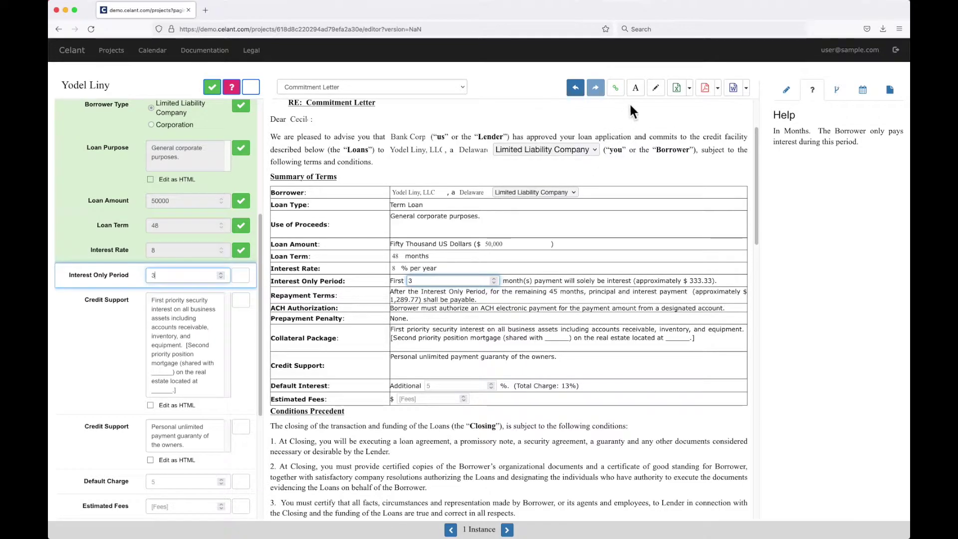
Step: Turn on Redline Mode, re-enter the 3-month interest-only period, then switch back to Clean Mode
click(635, 90)
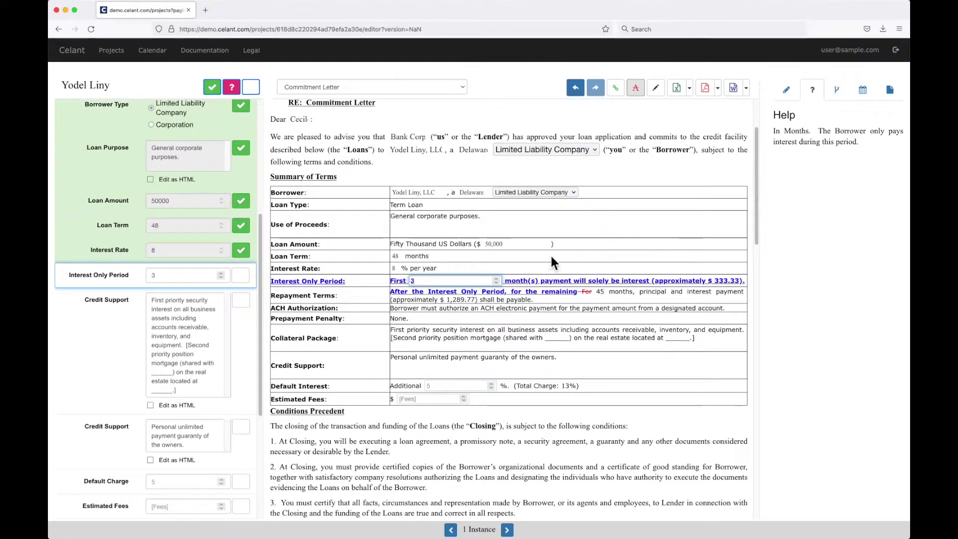
click(187, 275)
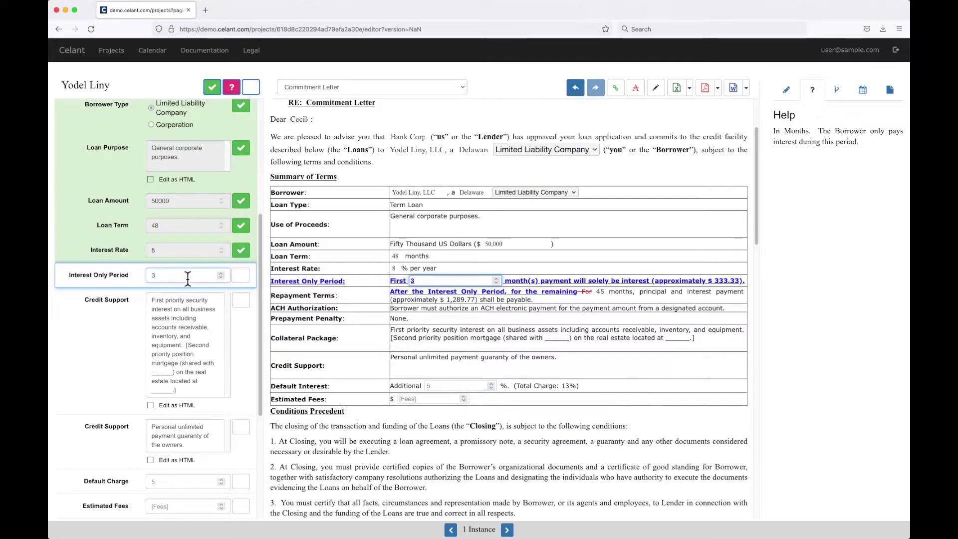
key(BackSpace)
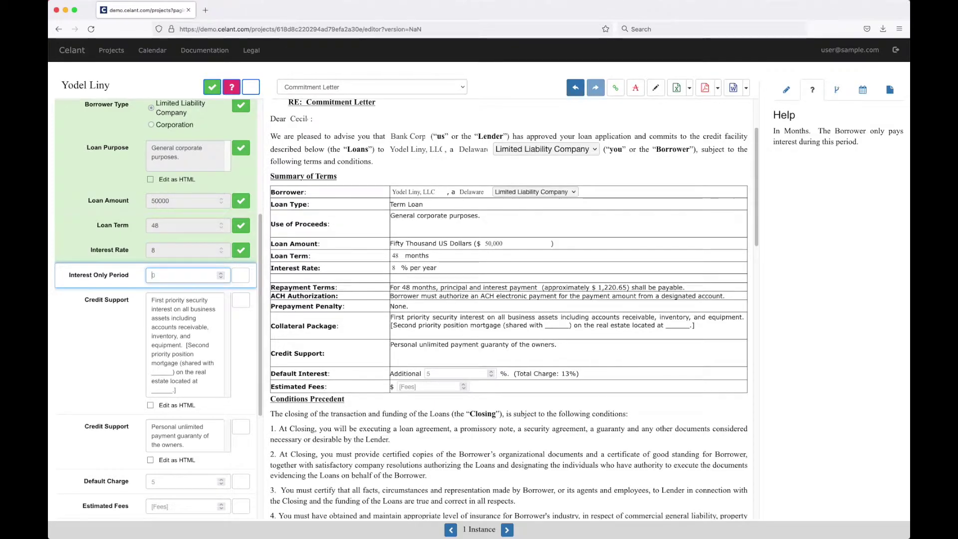
text(3)
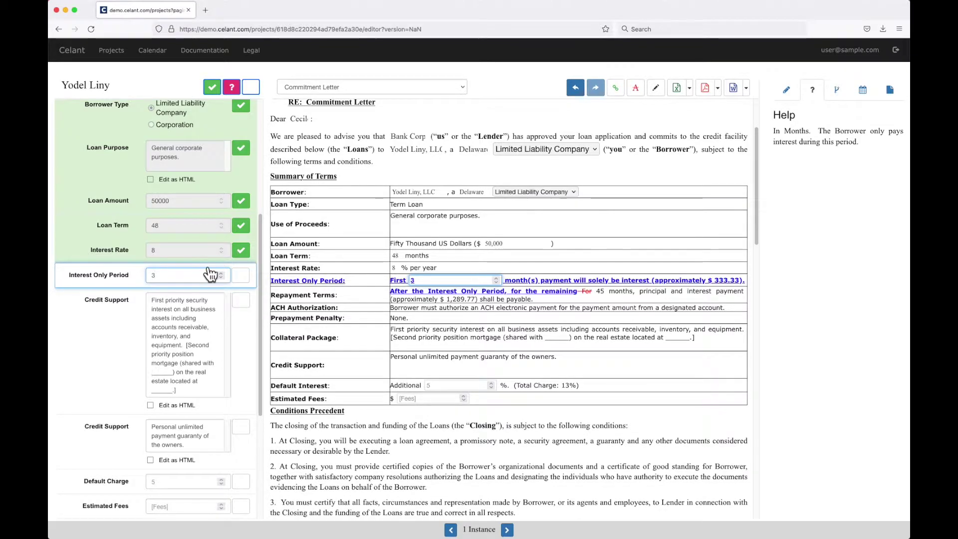
click(636, 96)
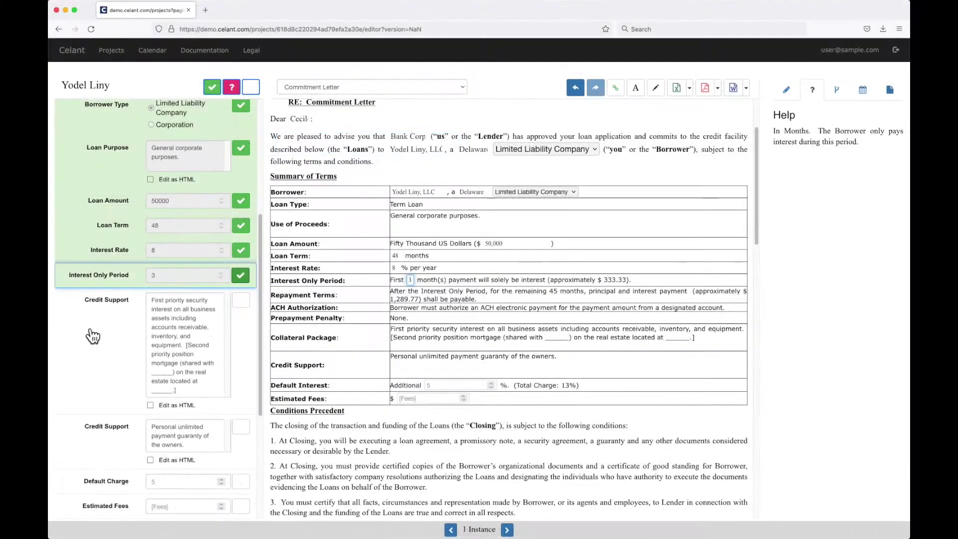
Step: Remove the second-priority mortgage wording from the Collateral Package and confirm the personal guaranty
scroll(93, 335, down, 1)
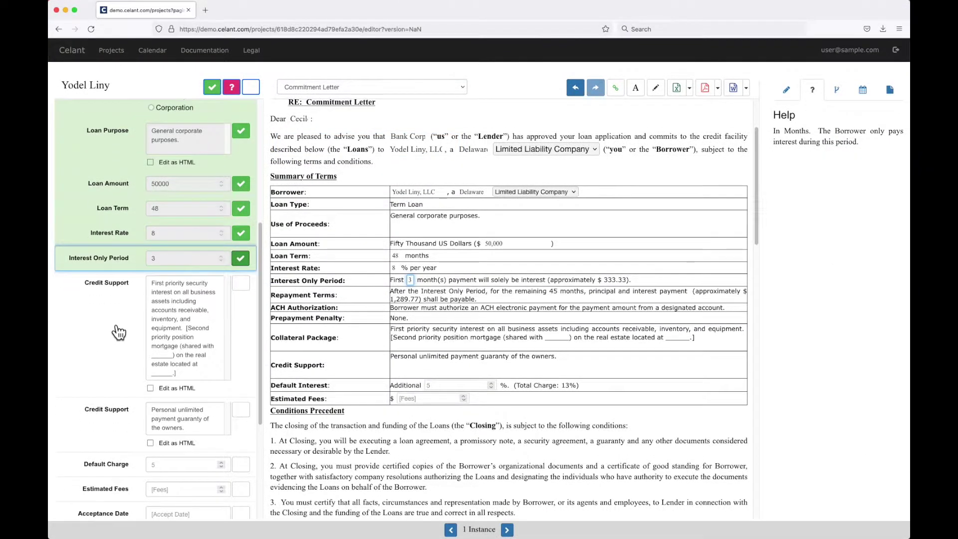
click(430, 343)
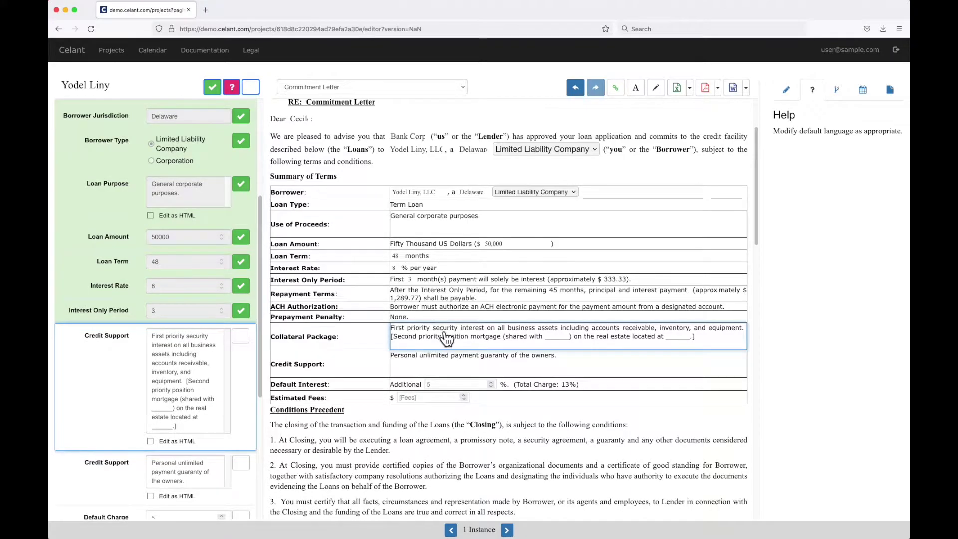
click(708, 343)
key(BackSpace)
key(BackSpace)
key(BackSpace)
key(BackSpace)
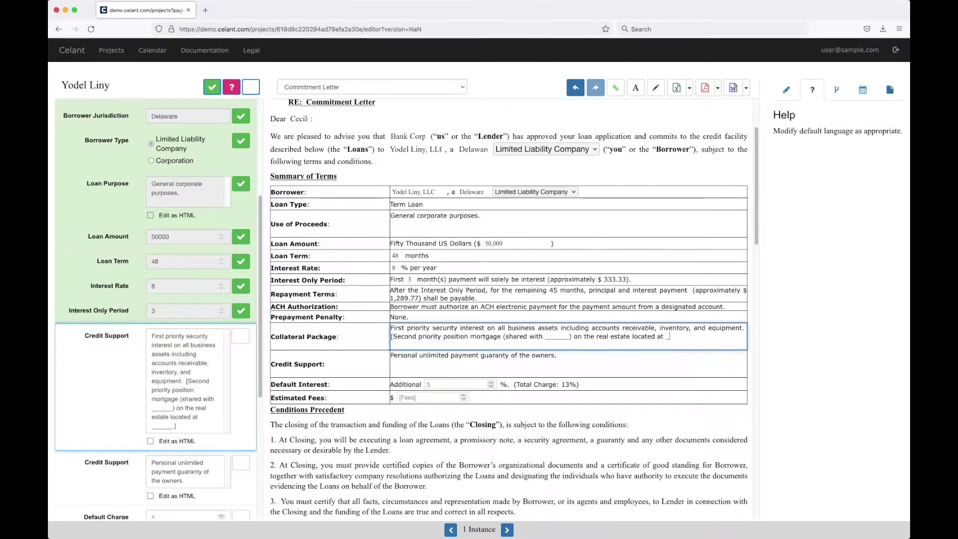
key(BackSpace)
key(BackSpace)
key(BackSpace)
key(BackSpace)
key(BackSpace)
key(BackSpace)
key(BackSpace)
key(BackSpace)
key(BackSpace)
key(BackSpace)
key(BackSpace)
key(BackSpace)
key(BackSpace)
key(BackSpace)
key(BackSpace)
key(BackSpace)
key(BackSpace)
key(BackSpace)
key(BackSpace)
key(BackSpace)
key(BackSpace)
key(BackSpace)
key(BackSpace)
key(BackSpace)
key(BackSpace)
key(BackSpace)
key(BackSpace)
key(BackSpace)
key(BackSpace)
key(BackSpace)
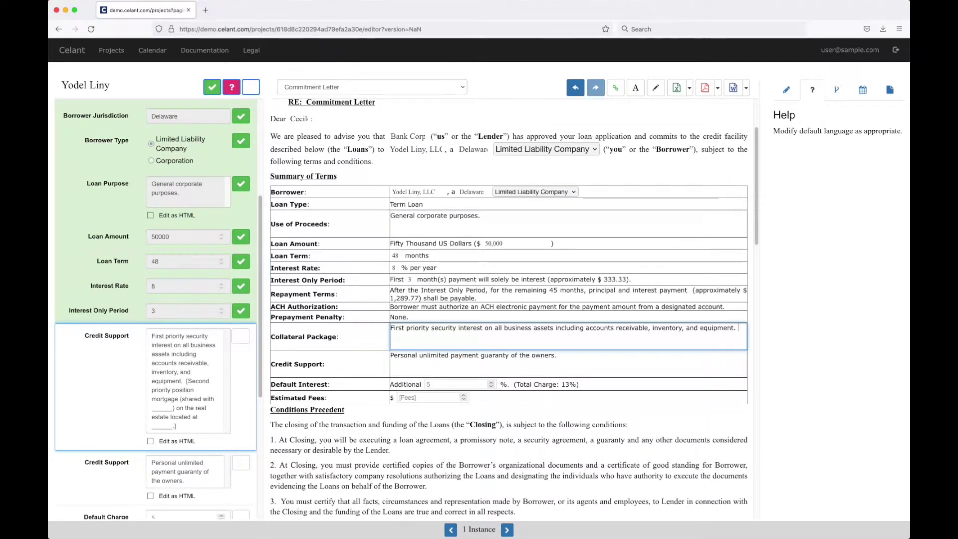
key(Tab)
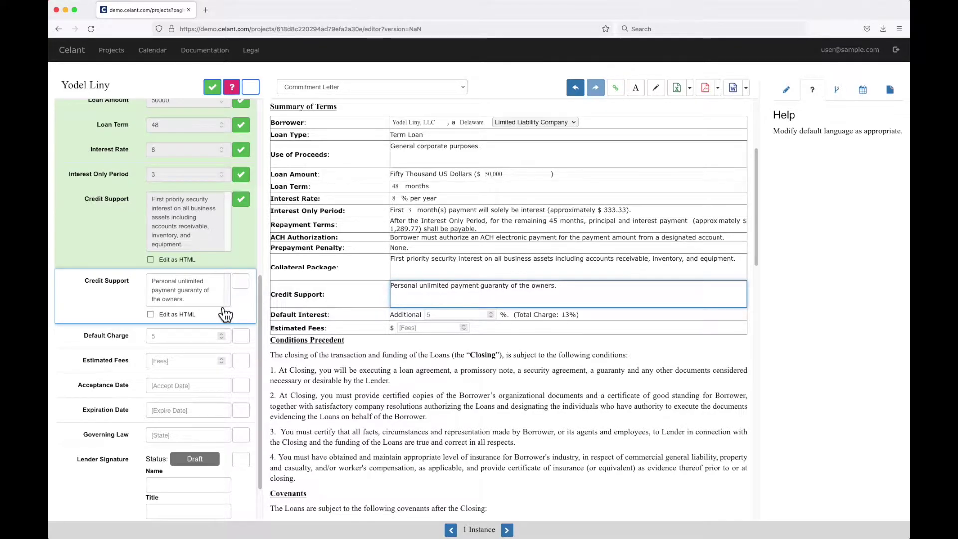
click(240, 280)
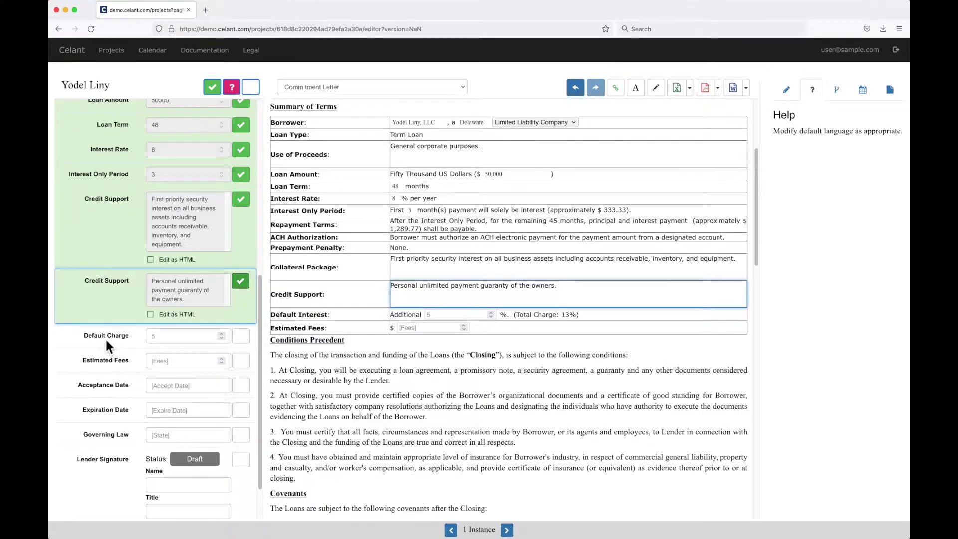
Step: Set and confirm a 2% default charge and $500 estimated fees
click(188, 336)
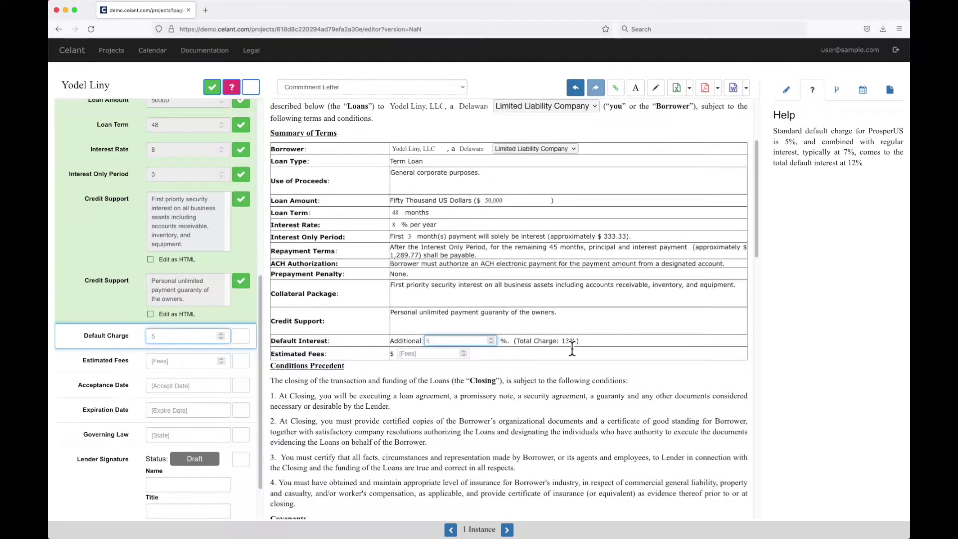
scroll(567, 351, up, 1)
click(241, 335)
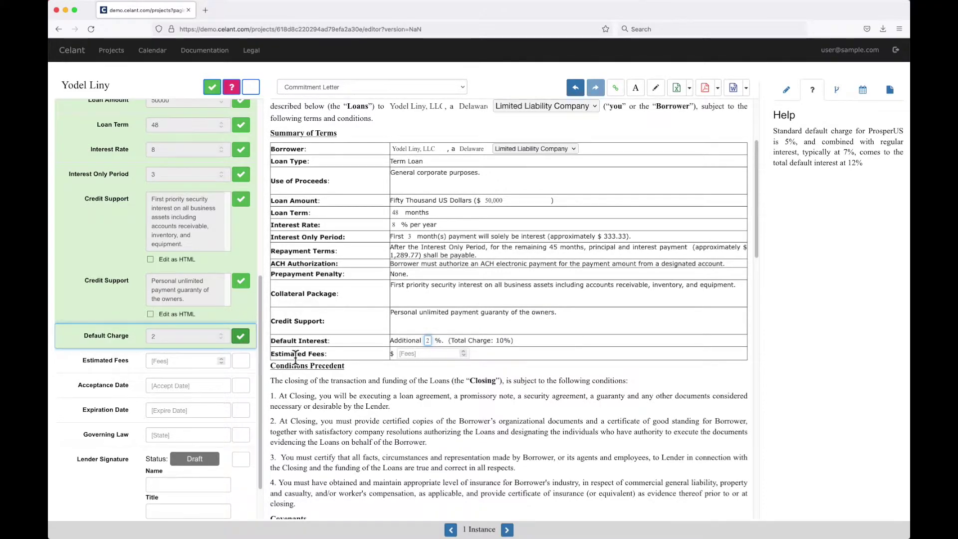
scroll(508, 347, down, 1)
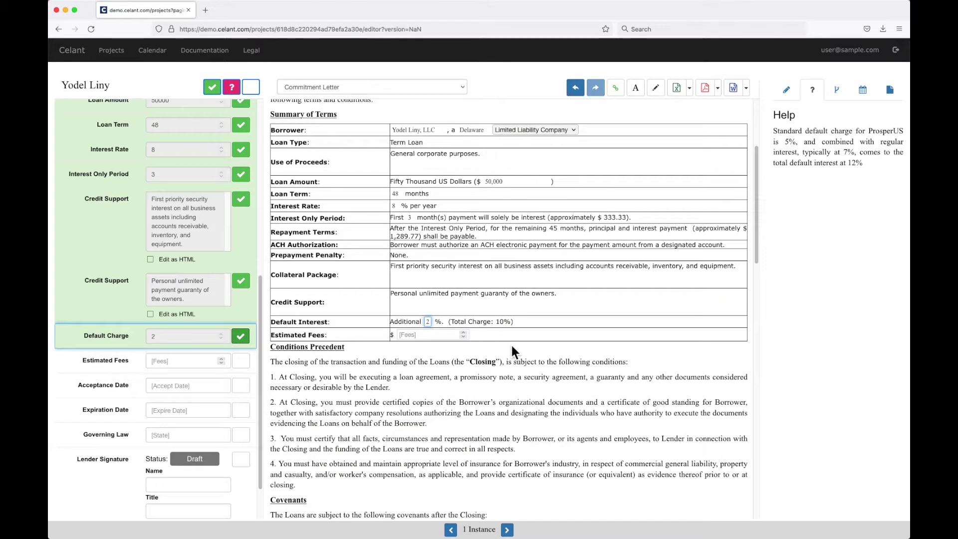
click(190, 362)
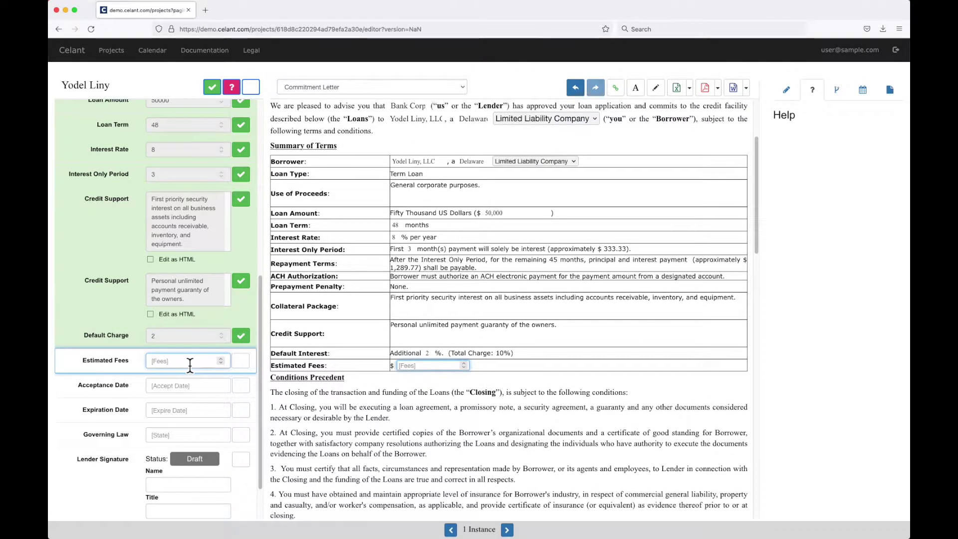
text(500)
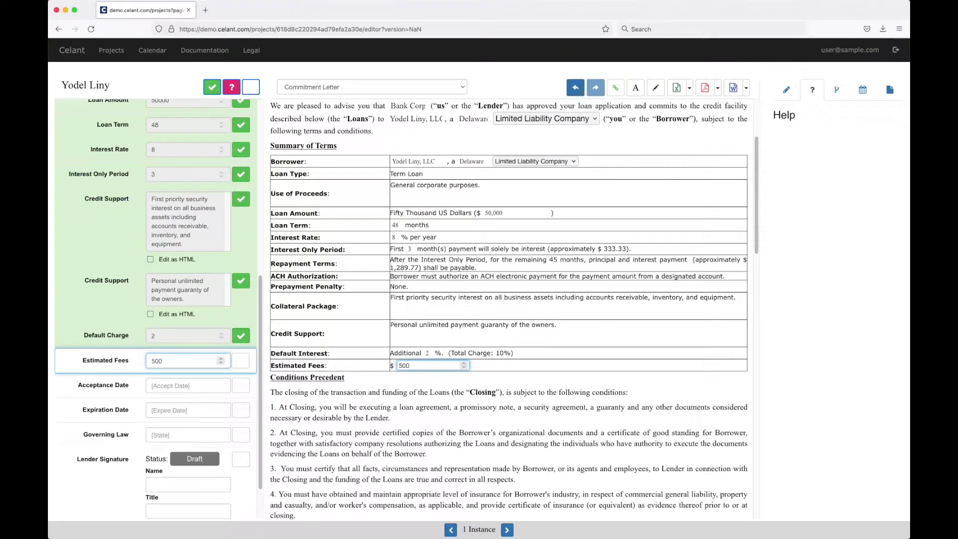
click(241, 360)
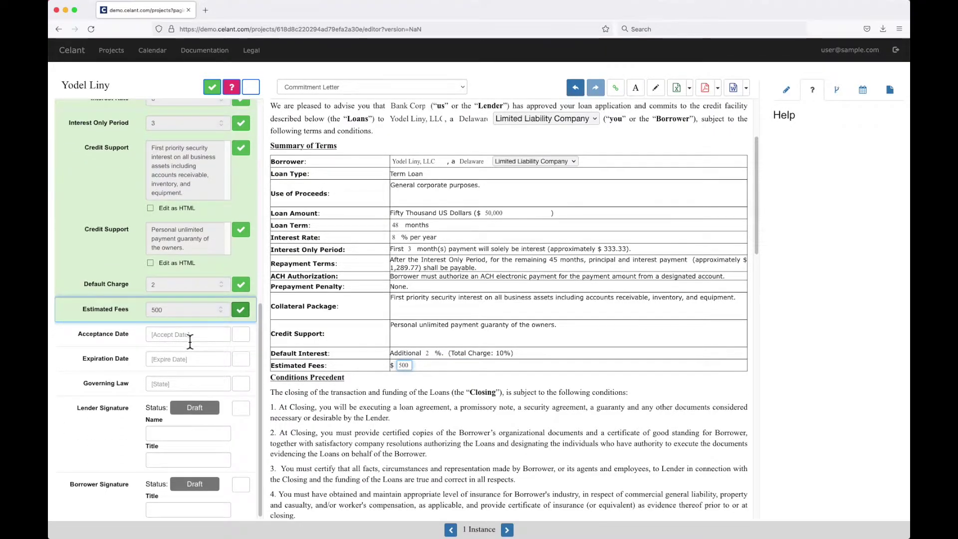
Step: Set and confirm acceptance date December 11, 2021 and expiration date January 31, 2022
click(189, 342)
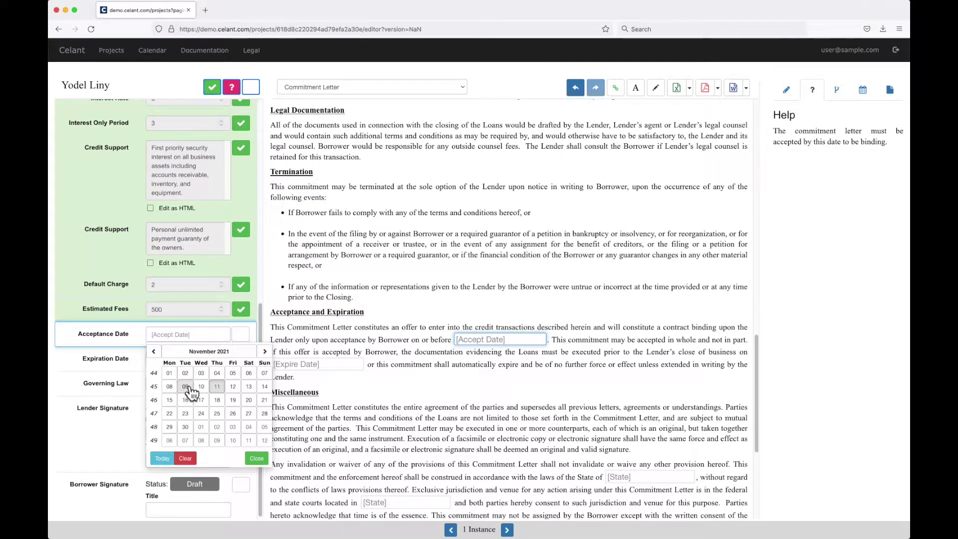
click(265, 352)
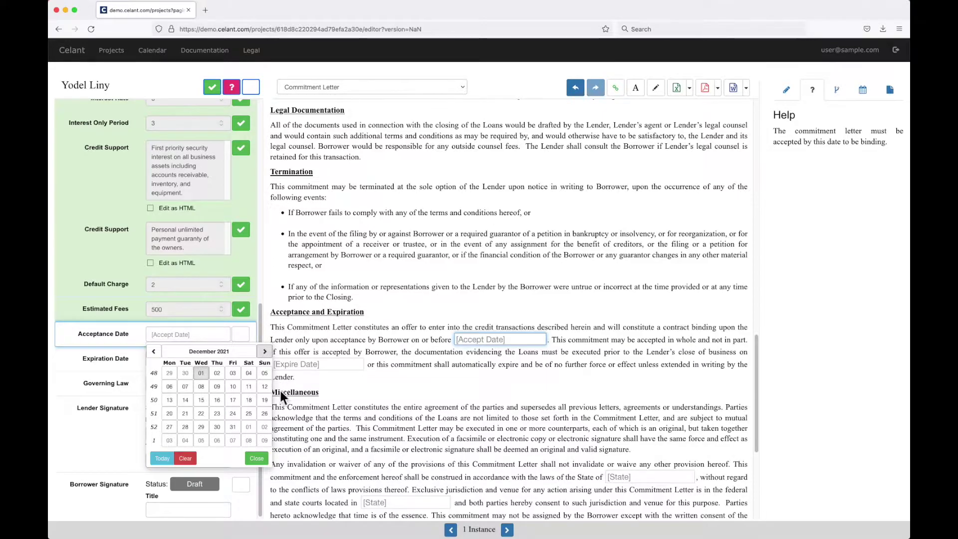
click(248, 387)
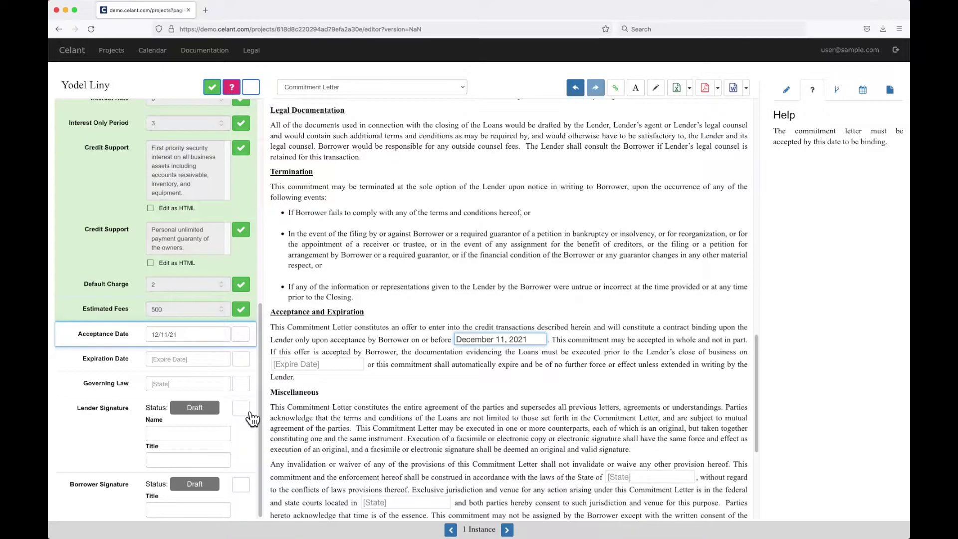
click(240, 334)
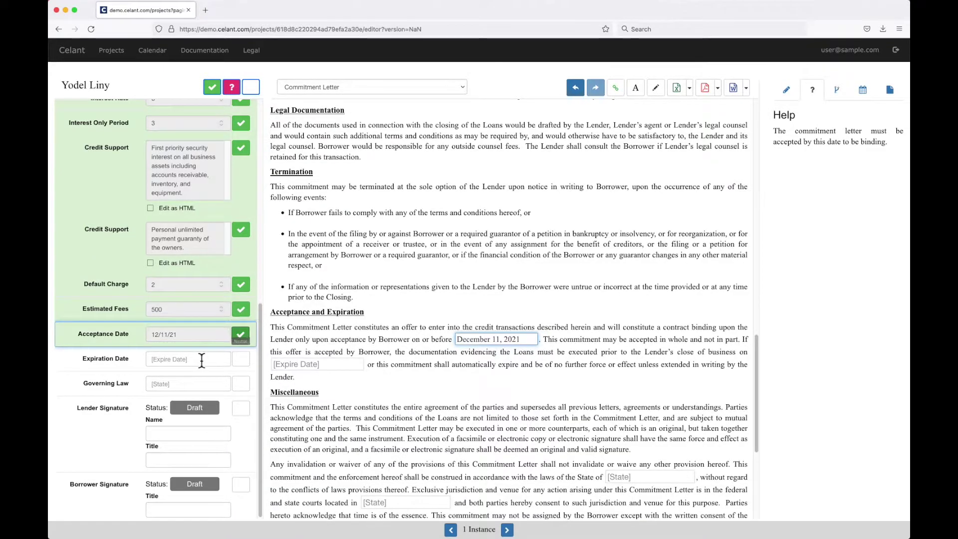
click(198, 364)
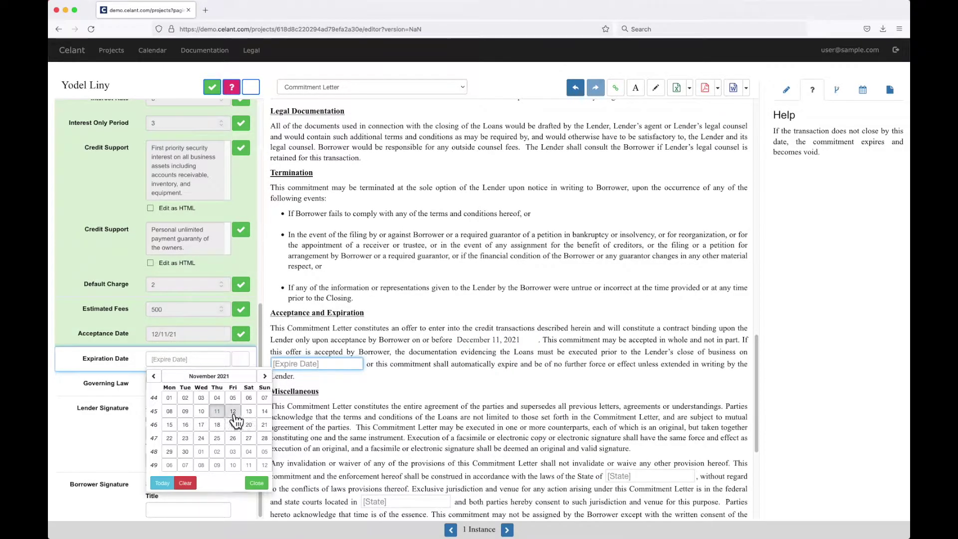
click(264, 378)
click(265, 377)
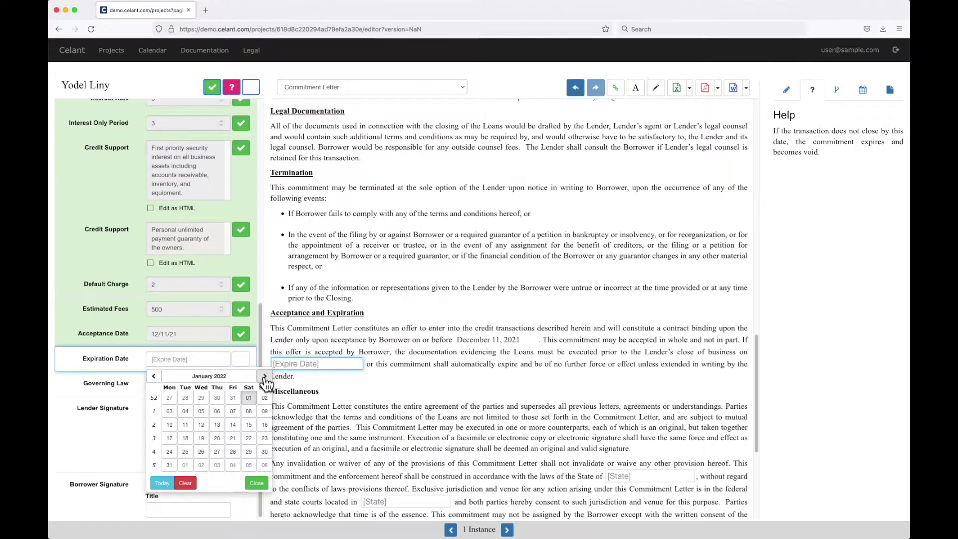
click(169, 465)
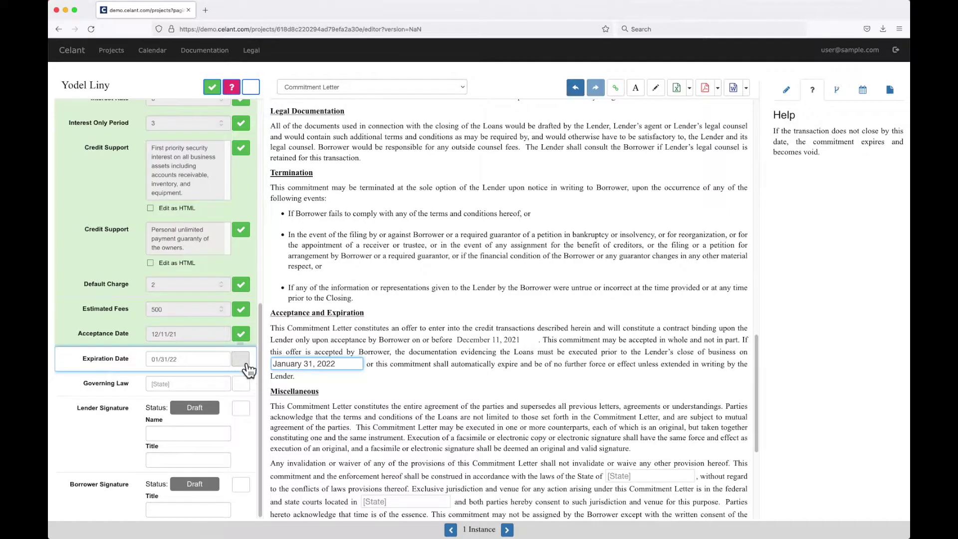
click(241, 359)
Step: Enter and confirm Michigan as the governing law, then review the letter
click(189, 385)
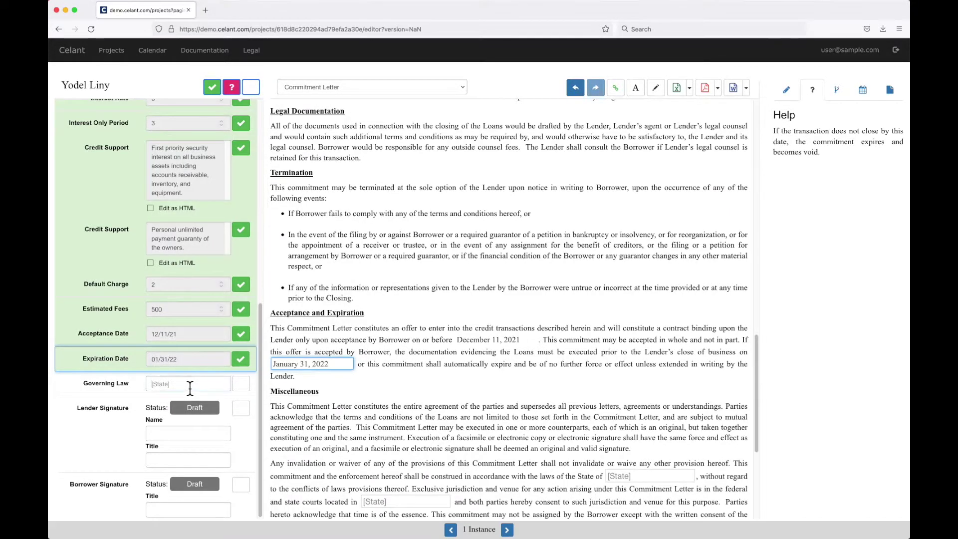
text(Michigan)
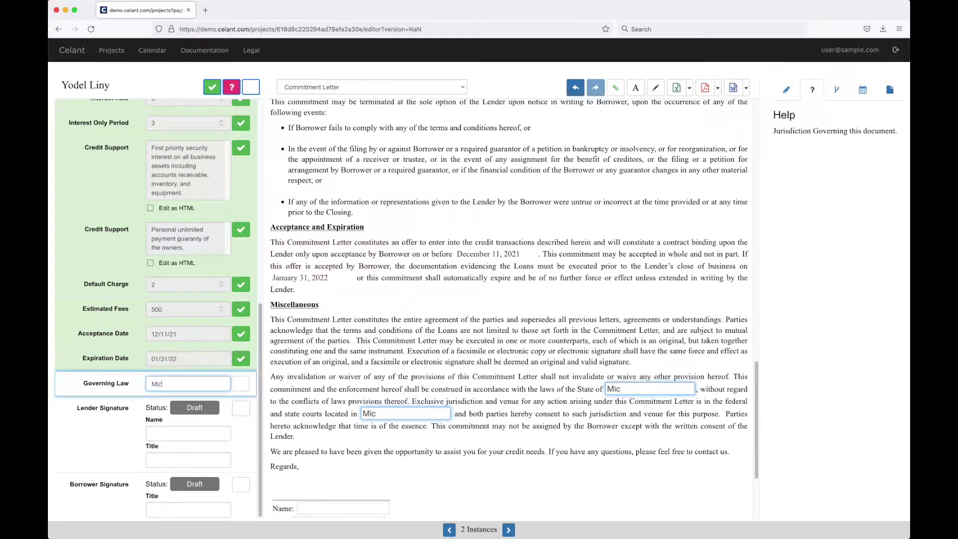
click(241, 383)
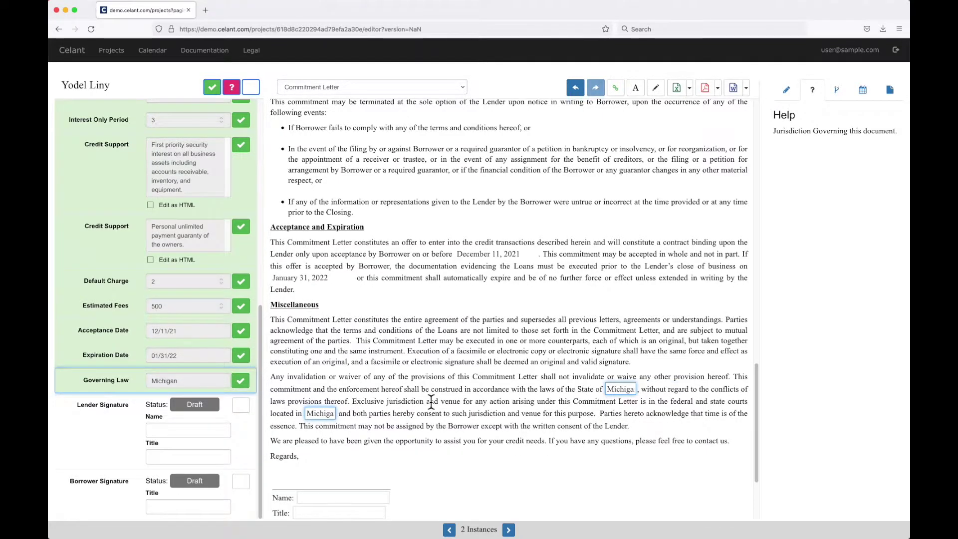
scroll(424, 401, down, 3)
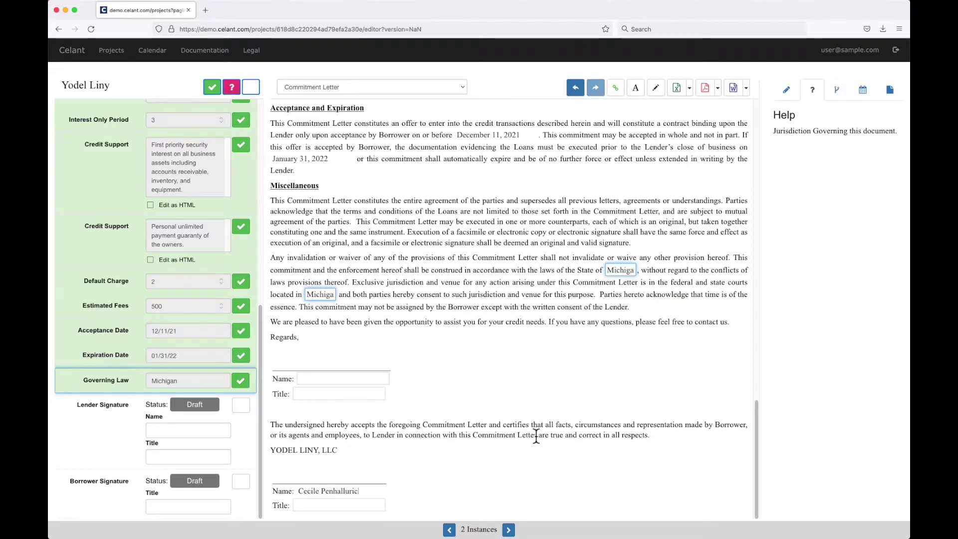
scroll(553, 438, up, 15)
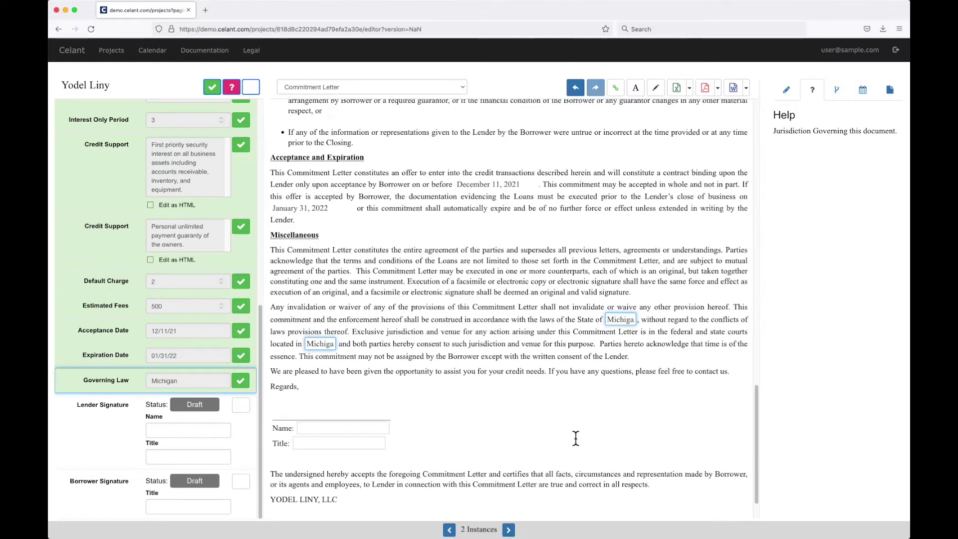
scroll(575, 436, up, 10)
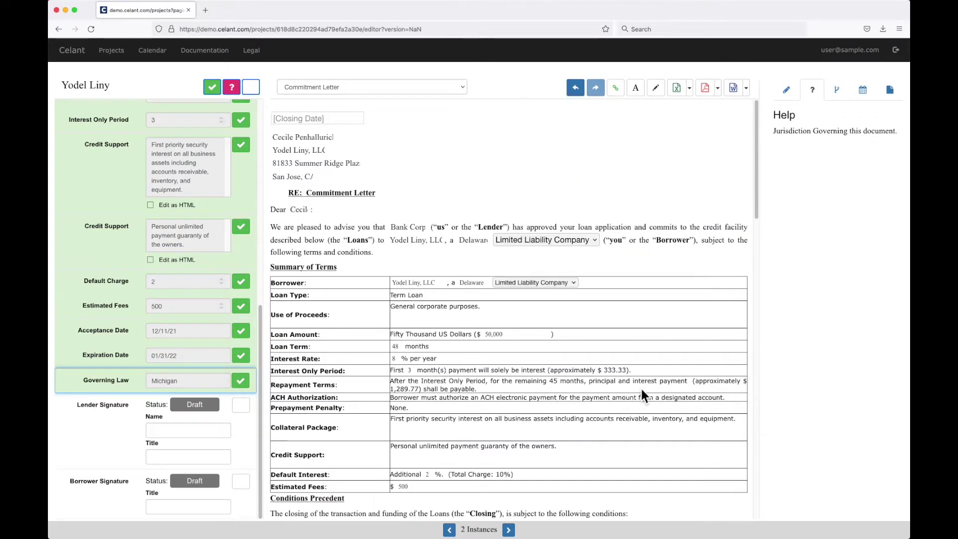
scroll(664, 261, down, 6)
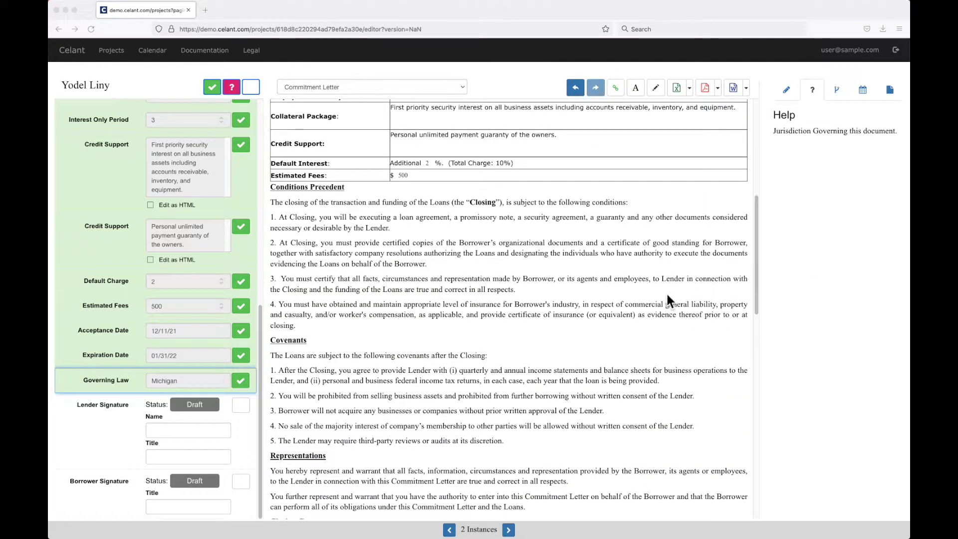
scroll(656, 297, down, 1)
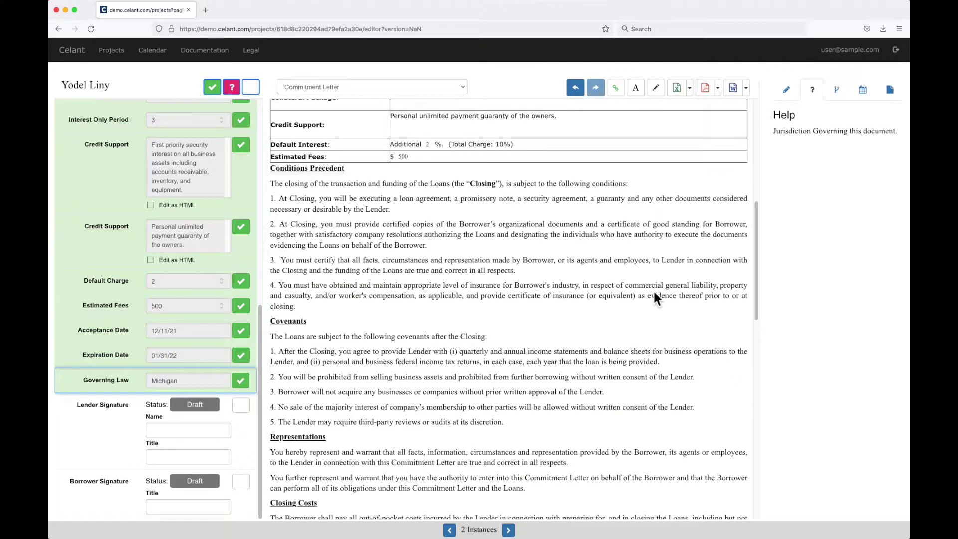
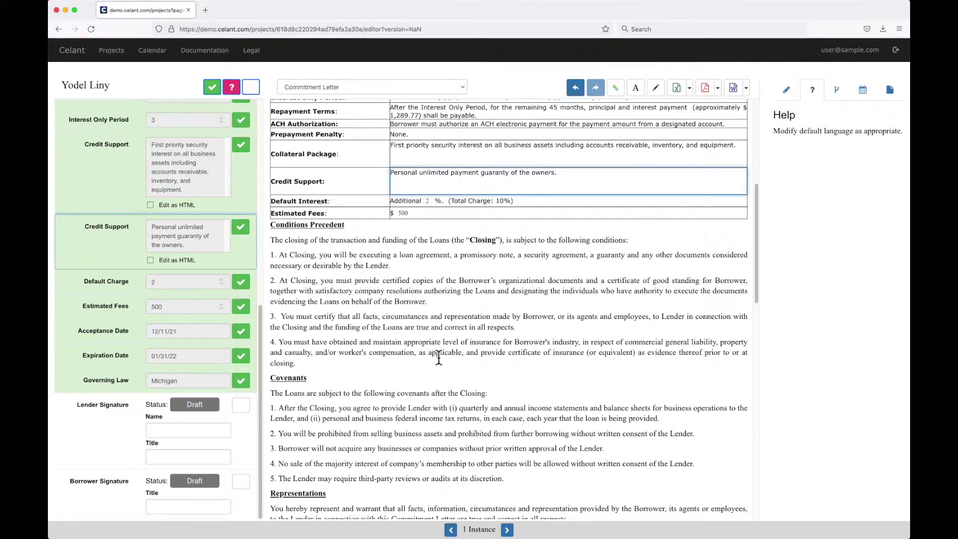
Step: Using Freestyle Edits, add condition 5 requiring USDA Certified Organic certification on or prior to the closing date, and save
click(656, 90)
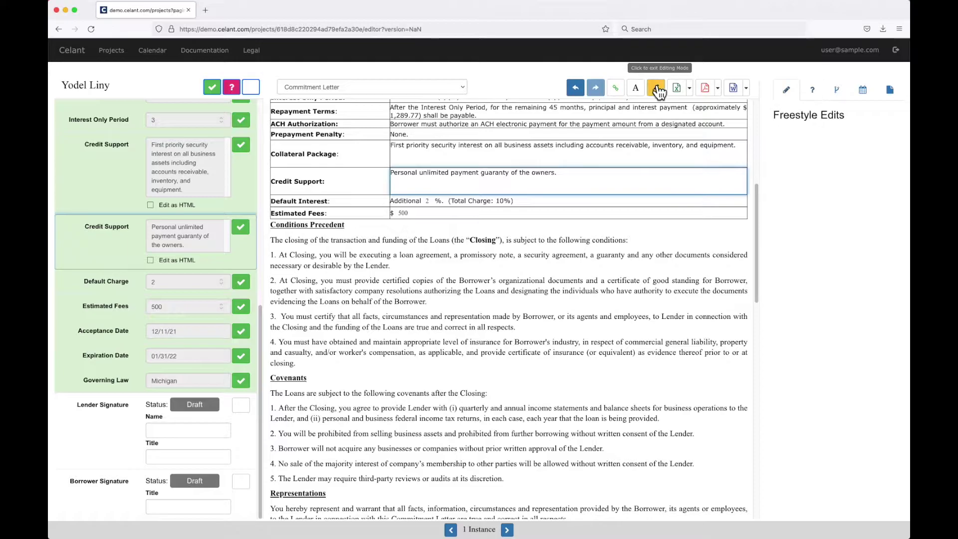
click(326, 359)
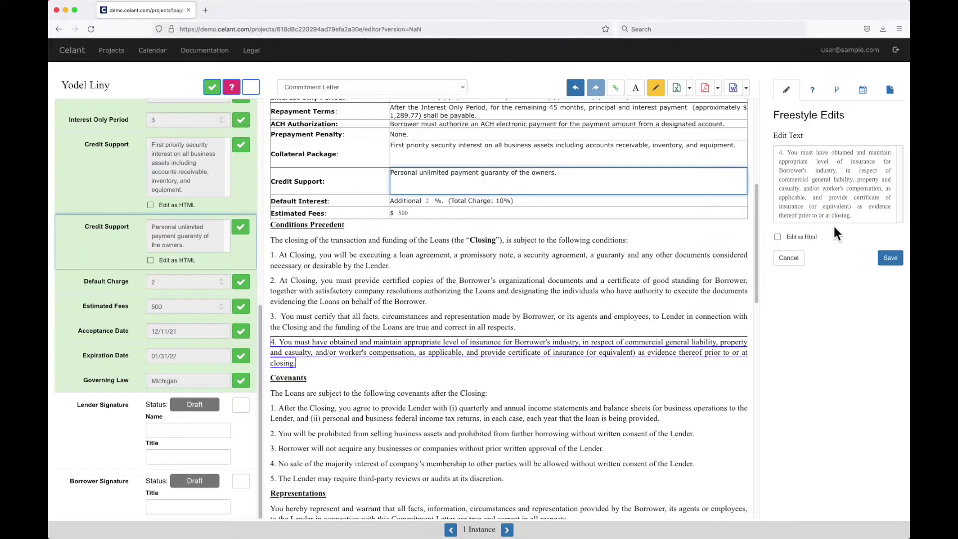
click(863, 220)
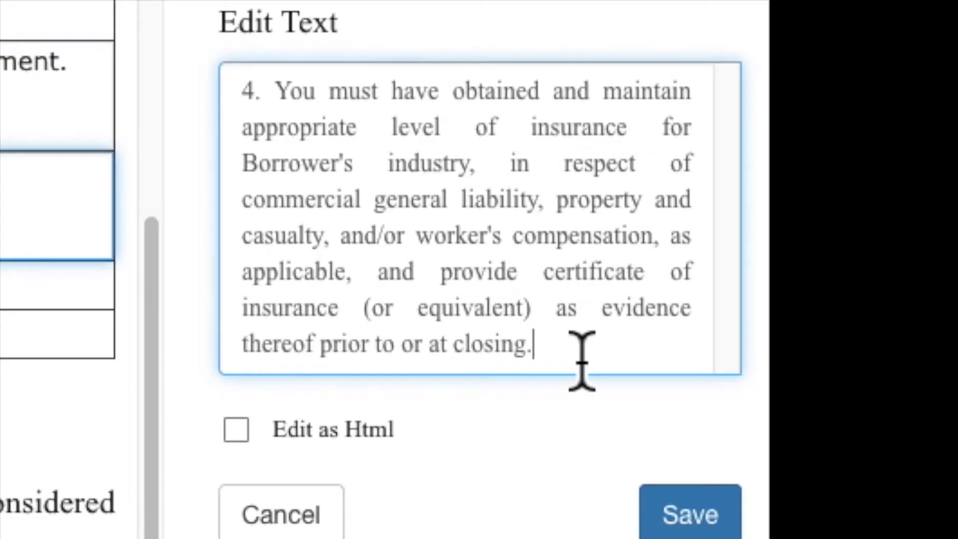
key(Return)
key(Return)
text(5. )
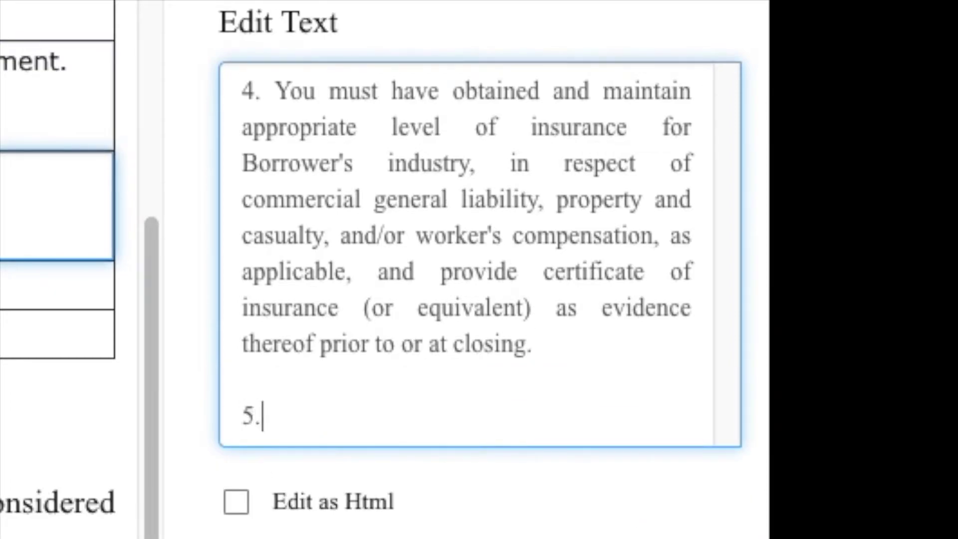
text(you)
key(BackSpace)
key(BackSpace)
key(BackSpace)
key(BackSpace)
text(You )
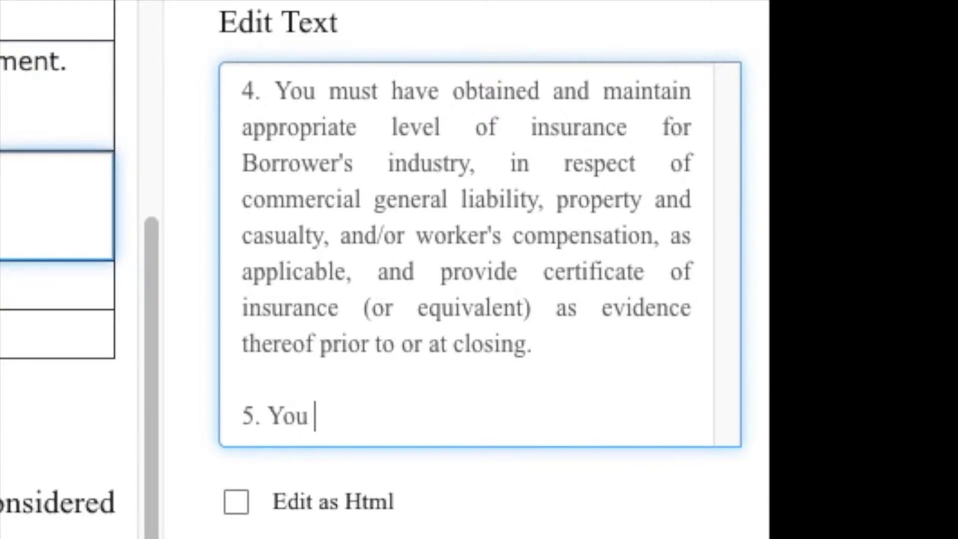
text(must have obt)
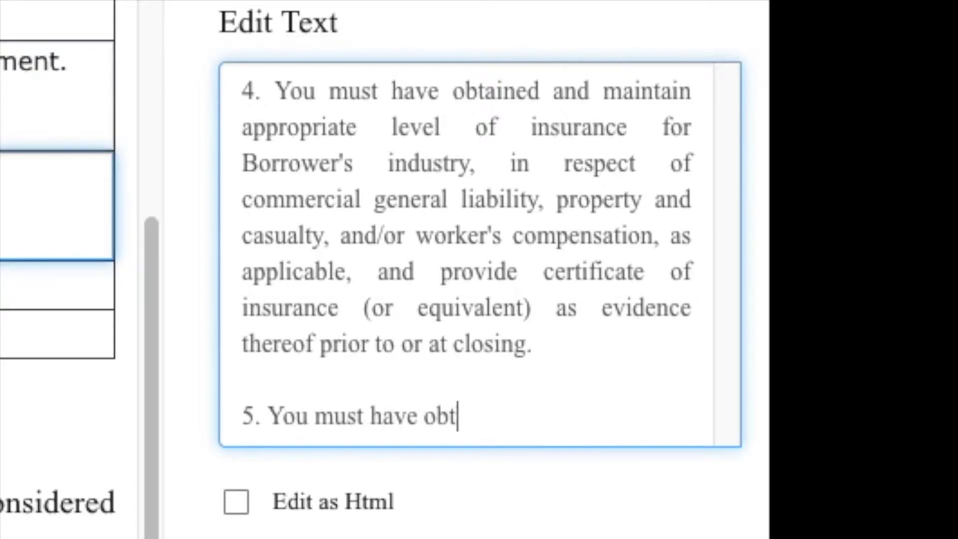
text(ained a ce)
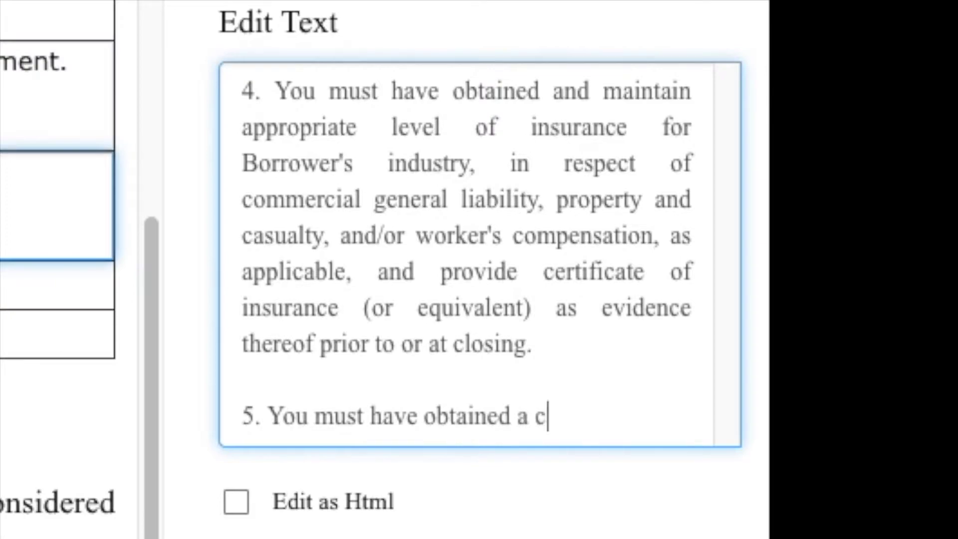
key(BackSpace)
key(BackSpace)
text(Certi)
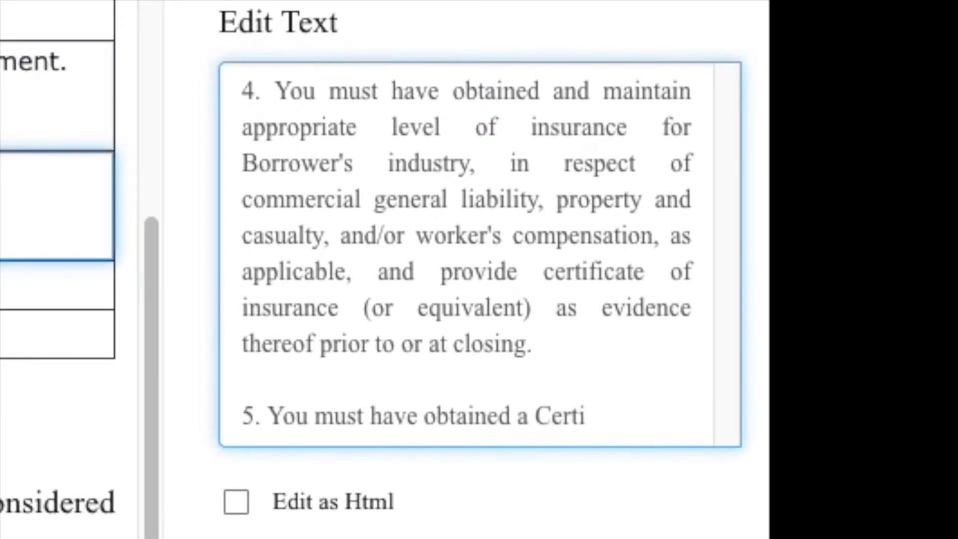
text(fied Organ)
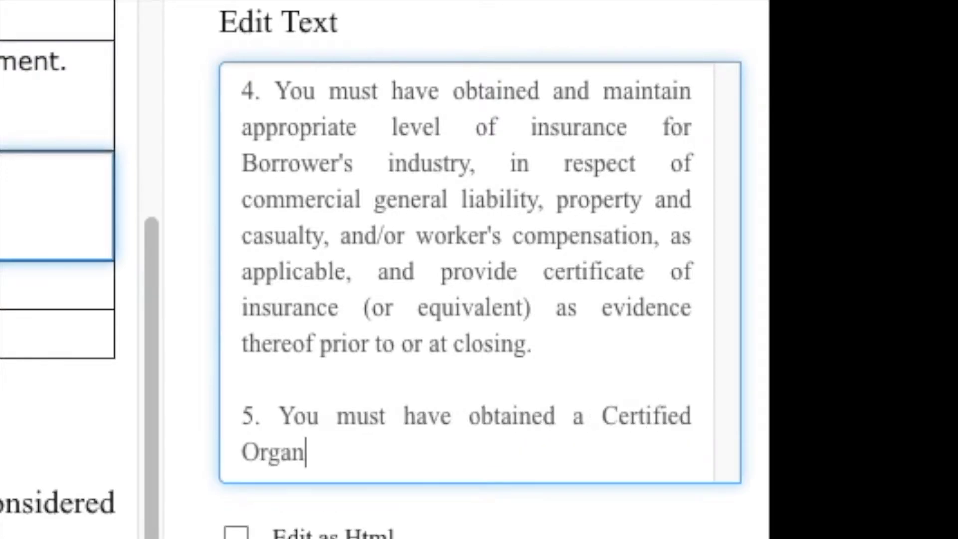
text(ic certification)
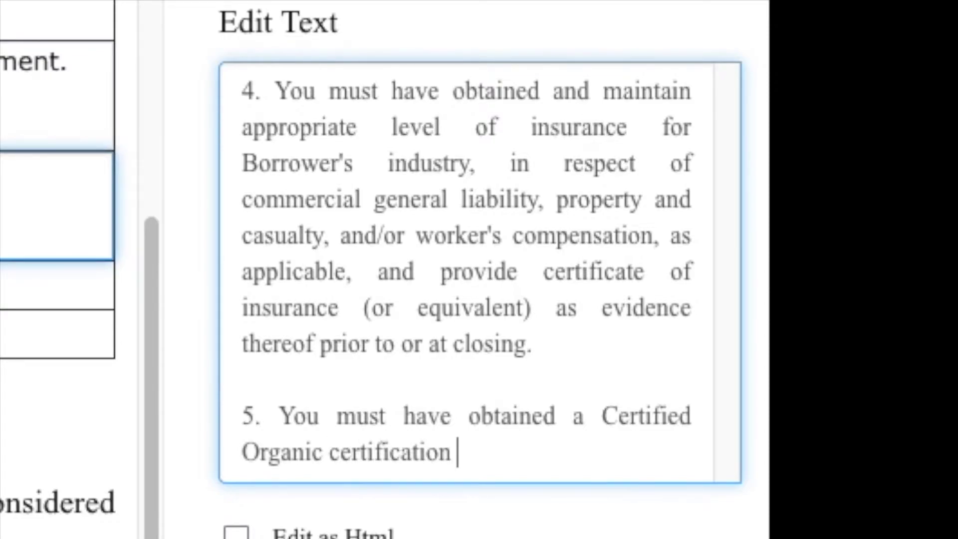
text( from the uS)
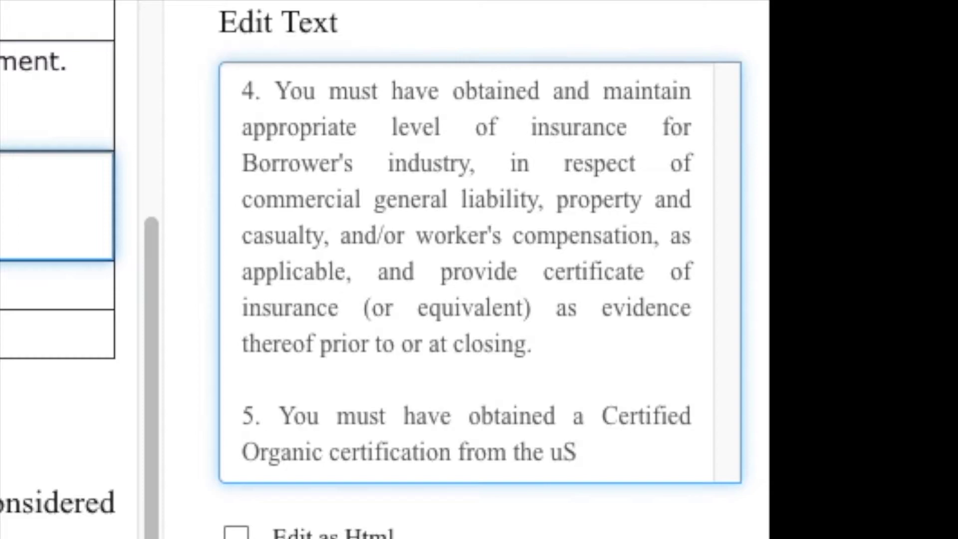
key(BackSpace)
key(BackSpace)
text(USDA)
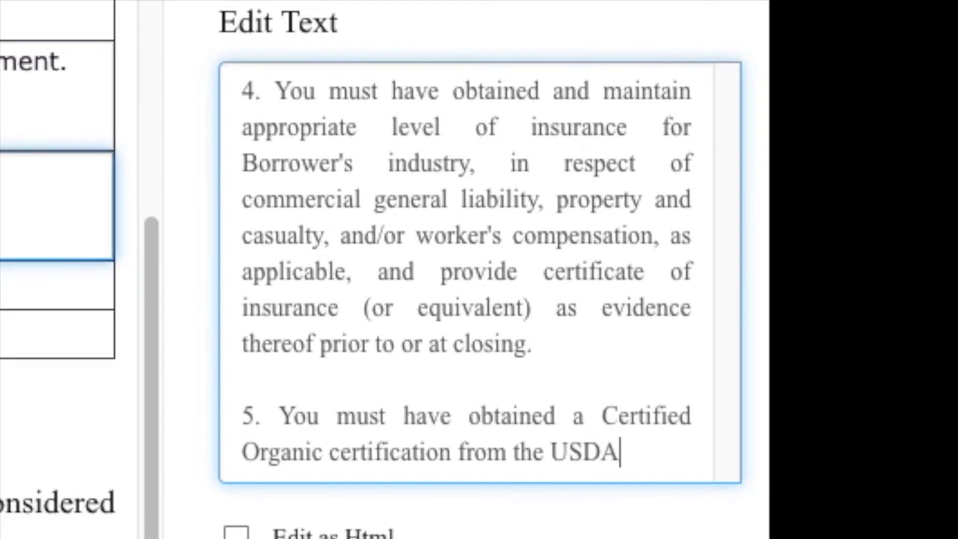
text( on or prio)
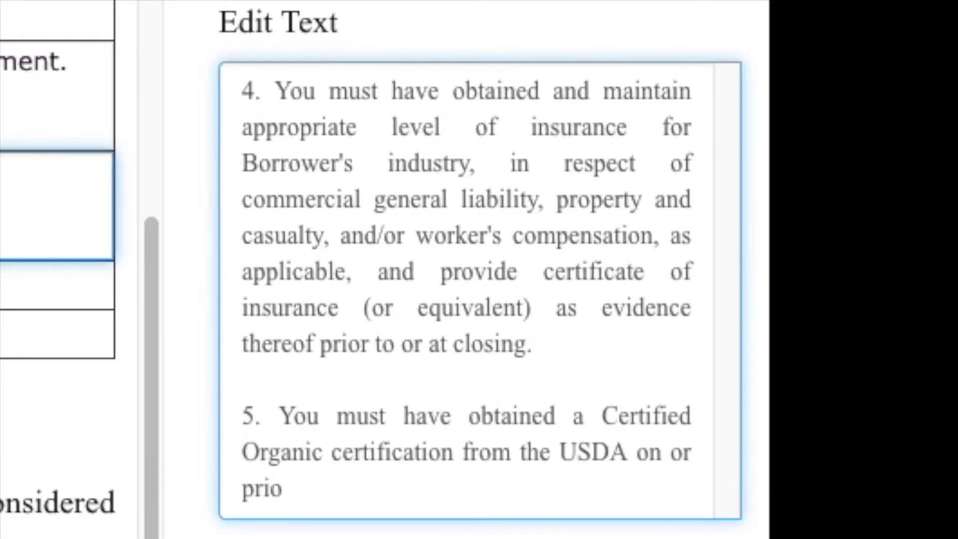
text(r to the)
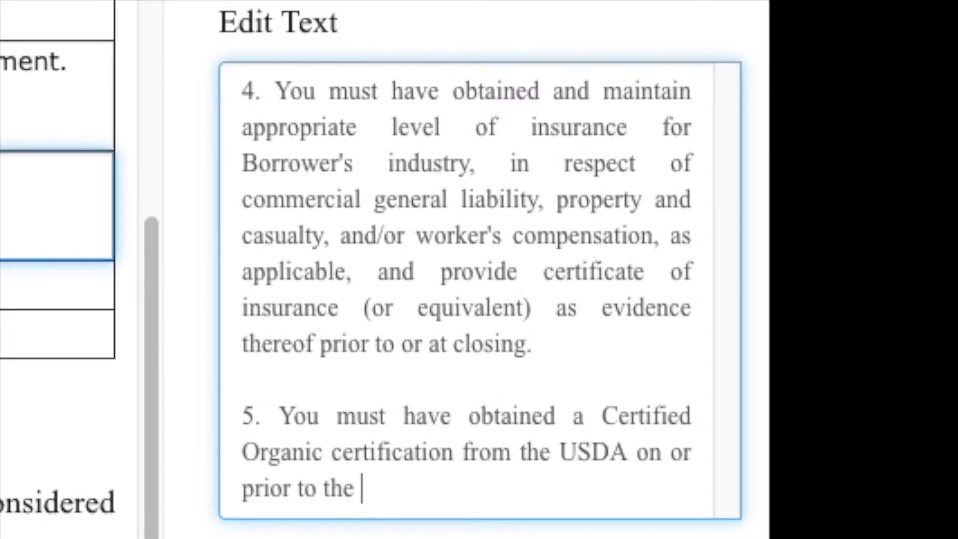
text( closing dat)
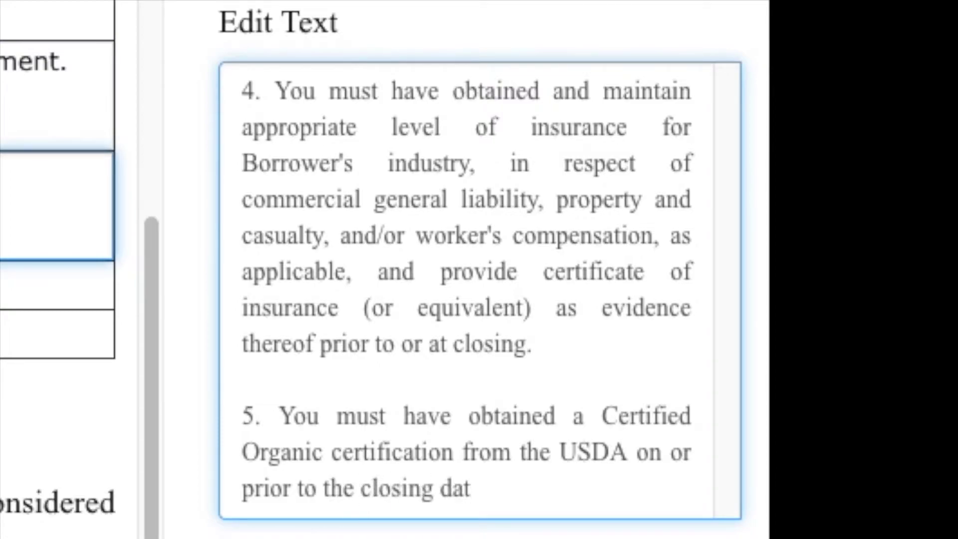
text(e.)
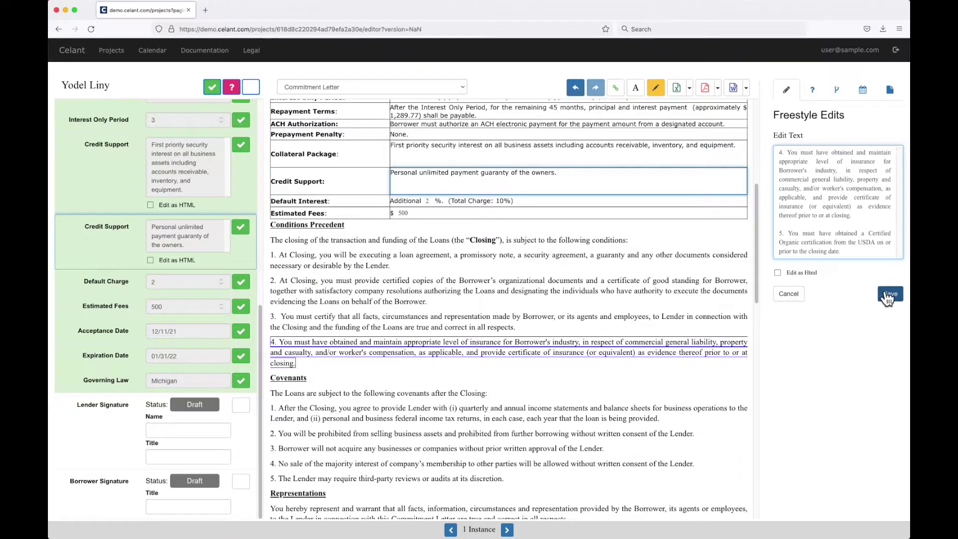
click(945, 294)
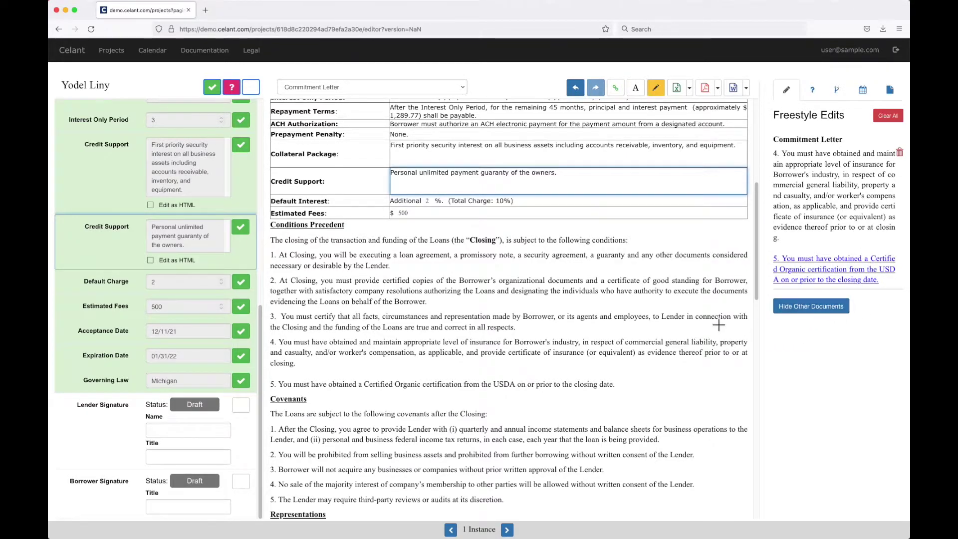
scroll(634, 321, down, 2)
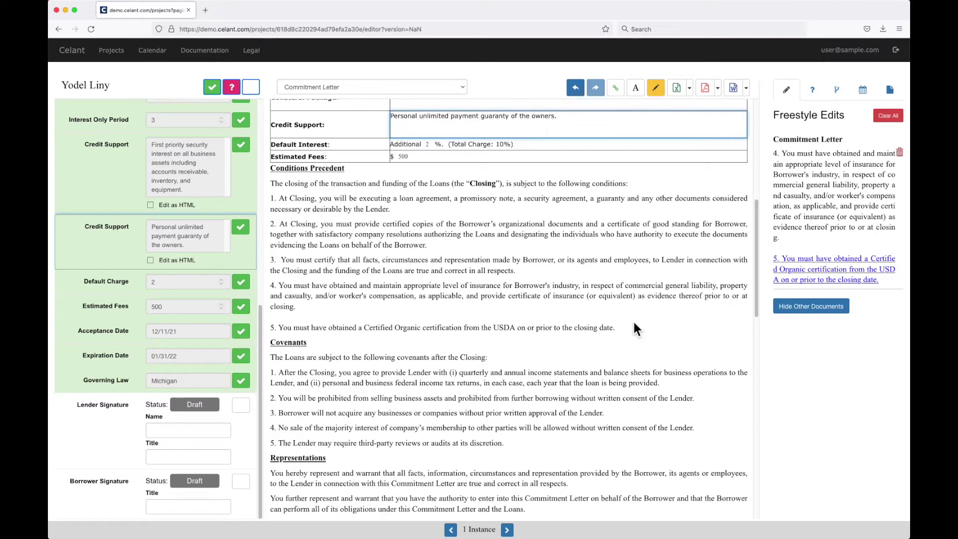
click(737, 89)
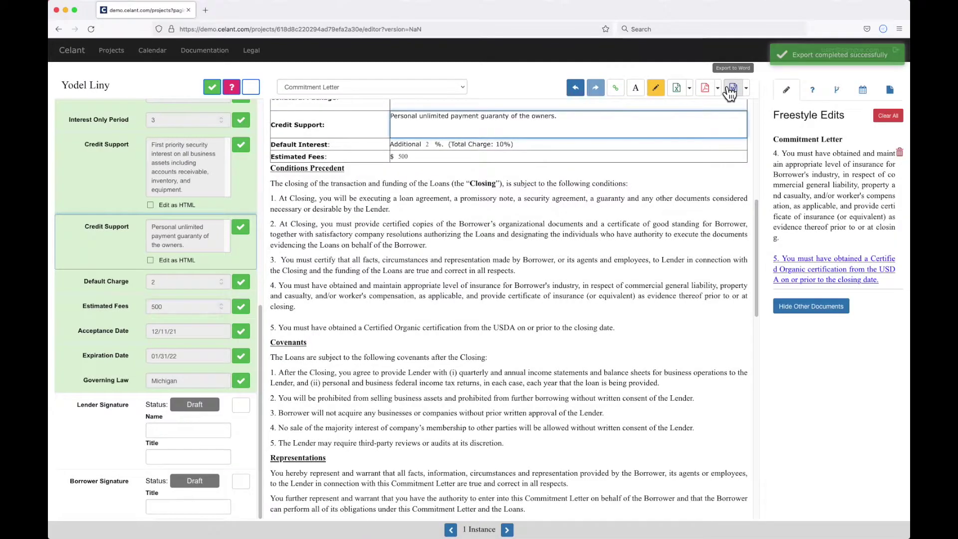
click(883, 29)
Step: Open the exported letter in Word, check condition 5 on USDA certification, then return to Celant
click(782, 48)
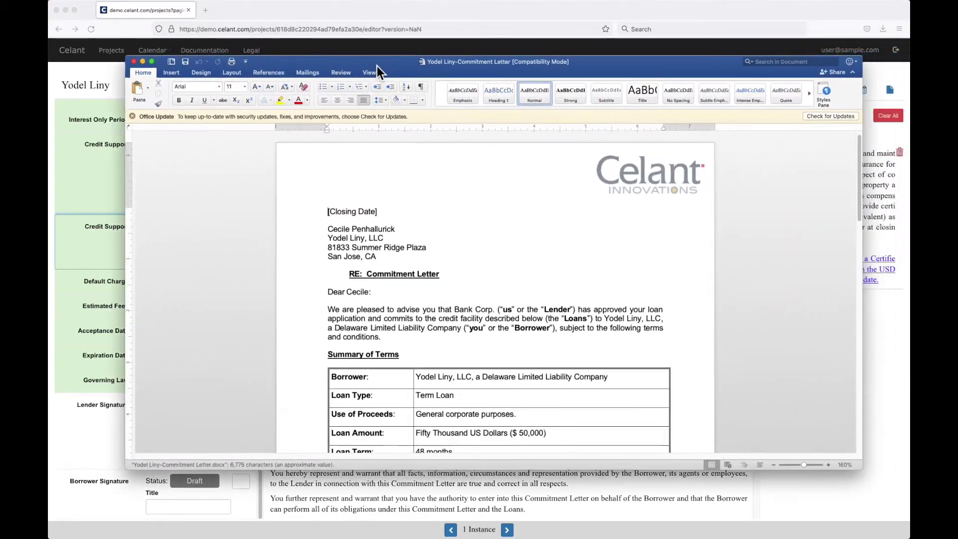
scroll(552, 244, down, 15)
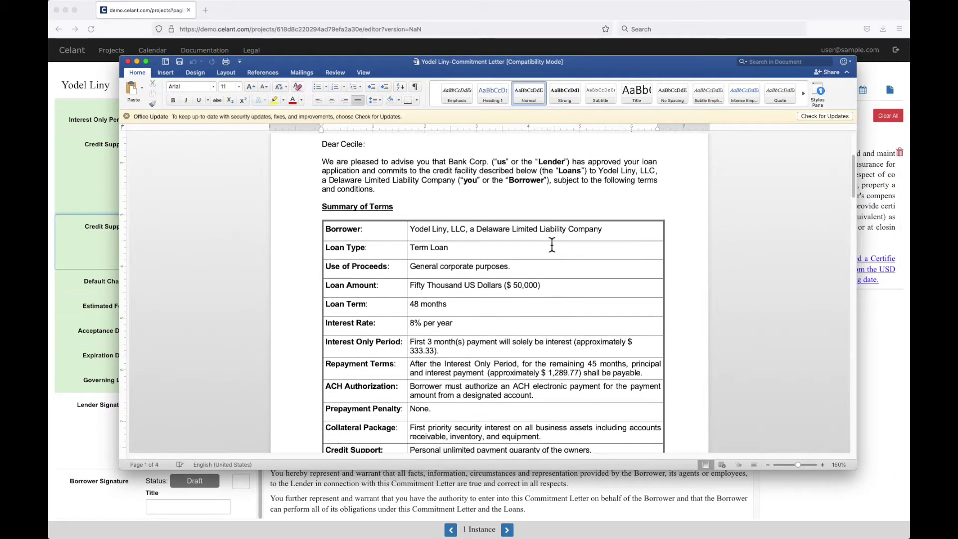
scroll(551, 244, down, 8)
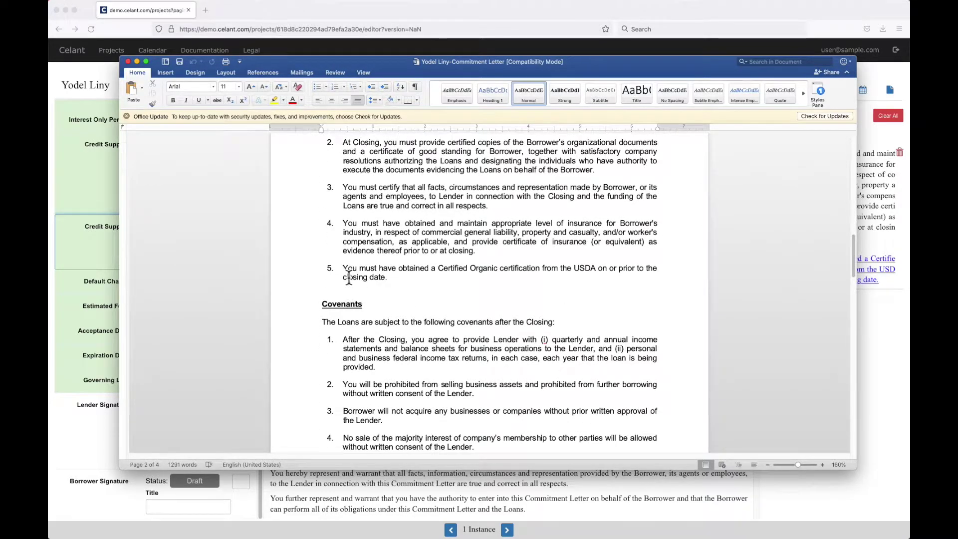
click(371, 277)
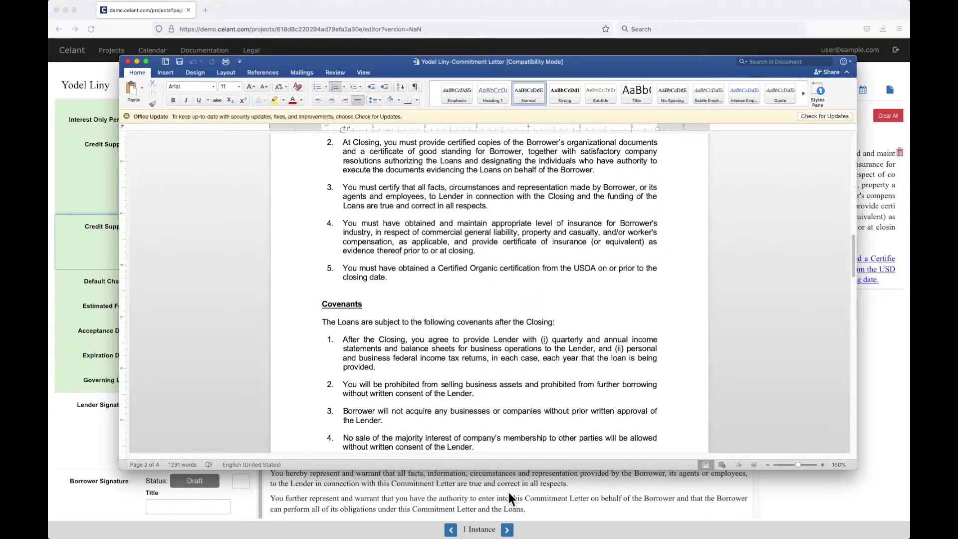
click(508, 492)
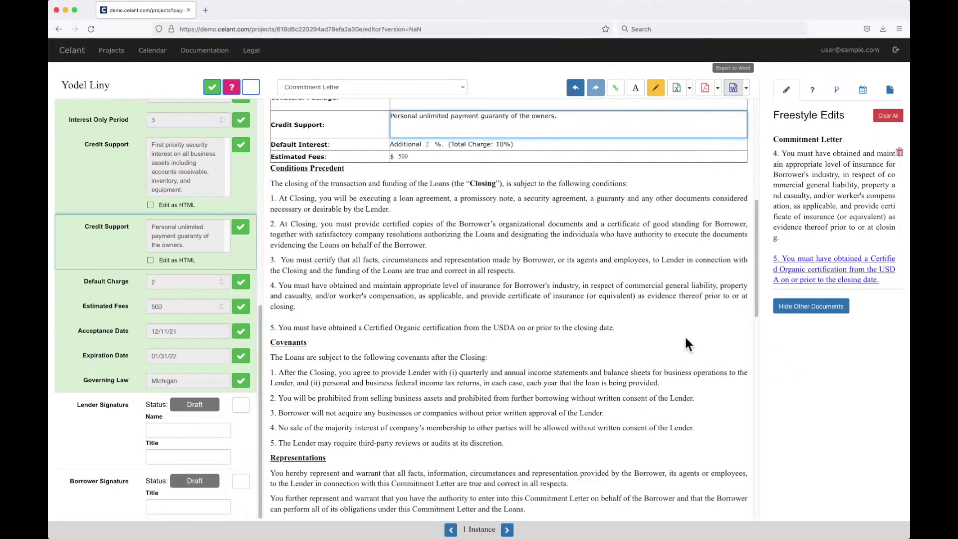
Step: Start an e-signature request for the Commitment Letter from the PDF export options
scroll(685, 339, down, 1)
scroll(684, 339, down, 1)
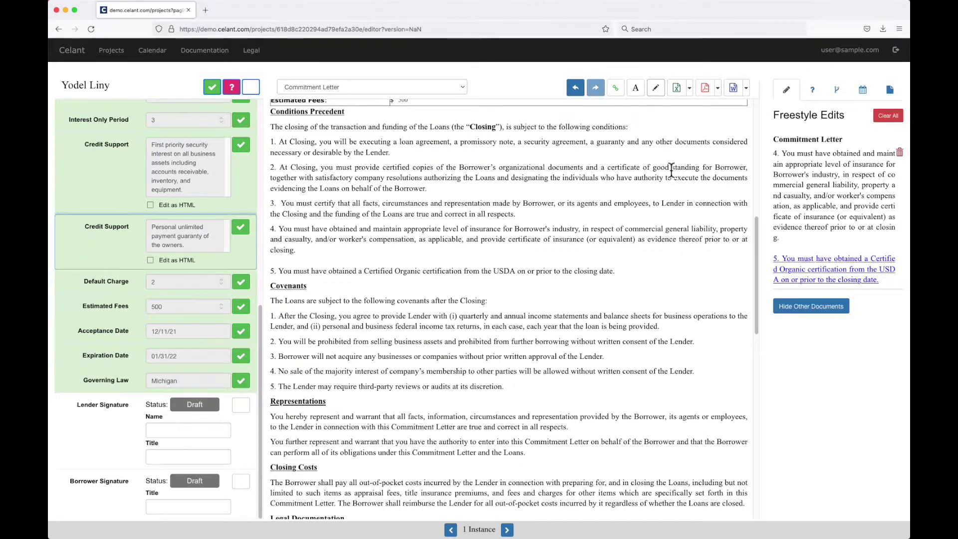
click(717, 89)
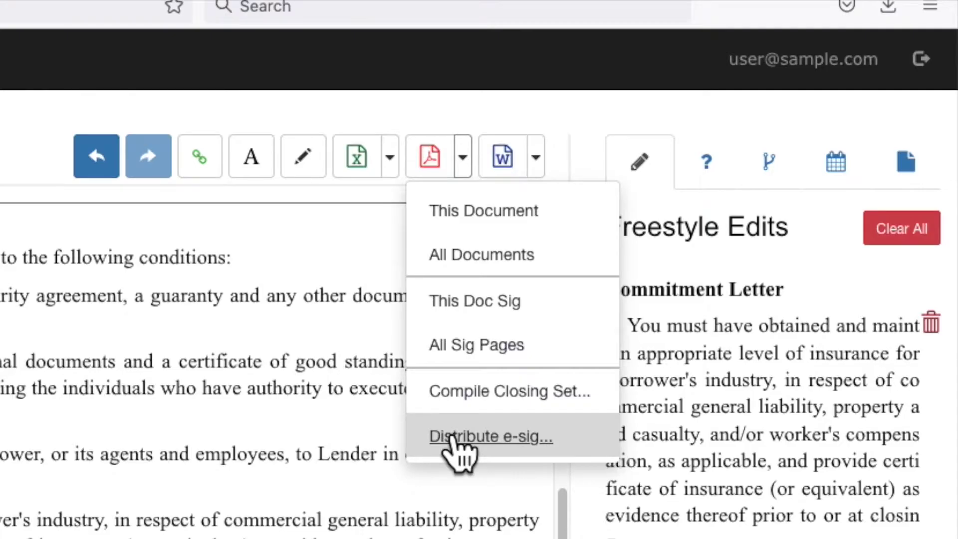
click(452, 437)
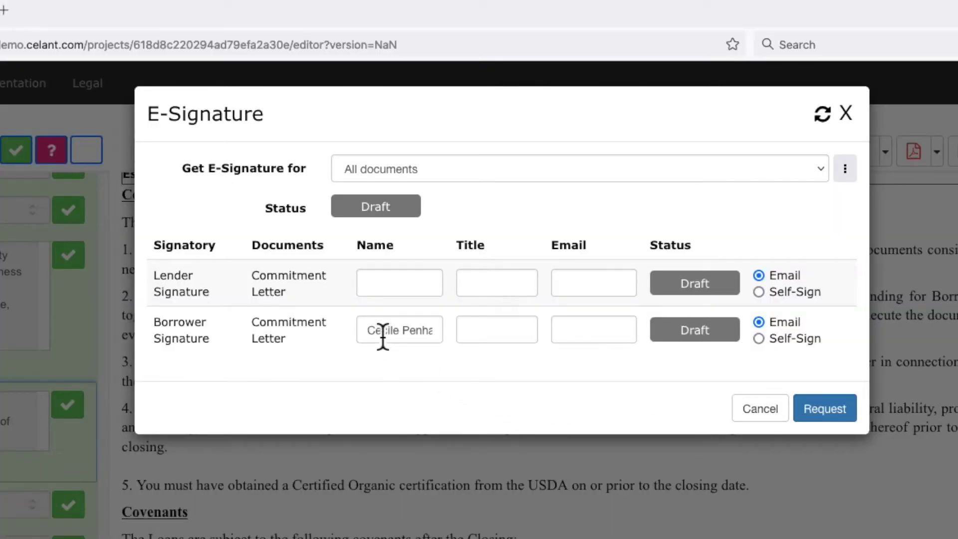
Step: Enter the lender signatory's name with title Loan Officer and set the lender to Self-Sign
click(394, 291)
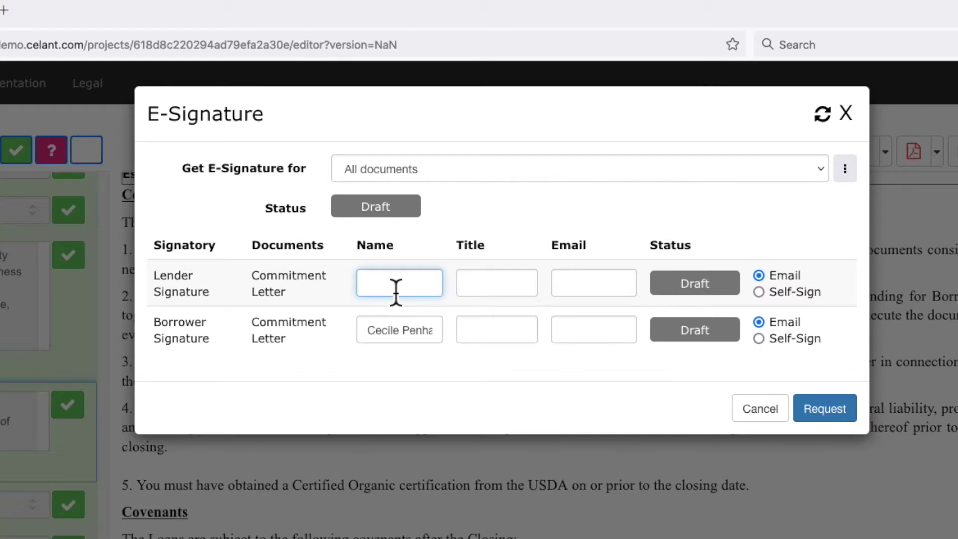
click(495, 285)
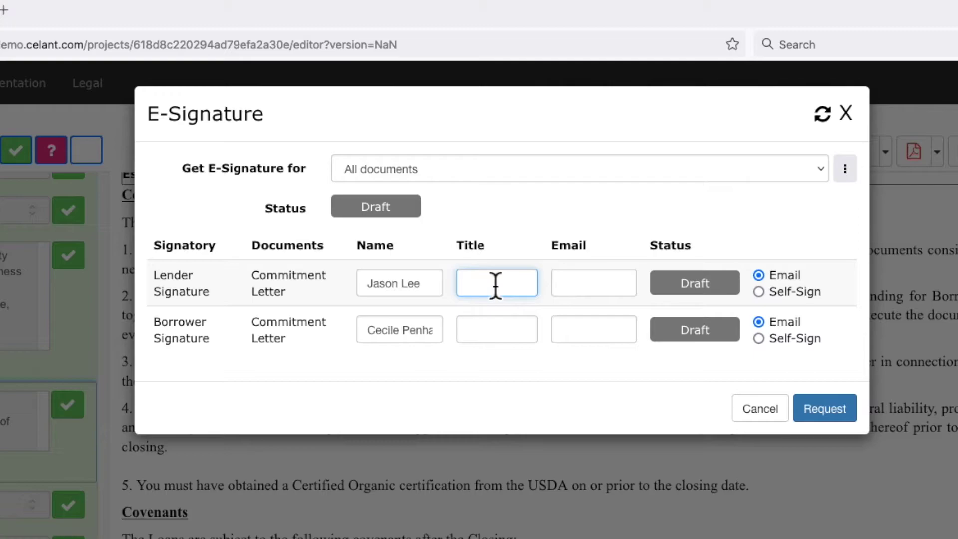
text(Loan Offic)
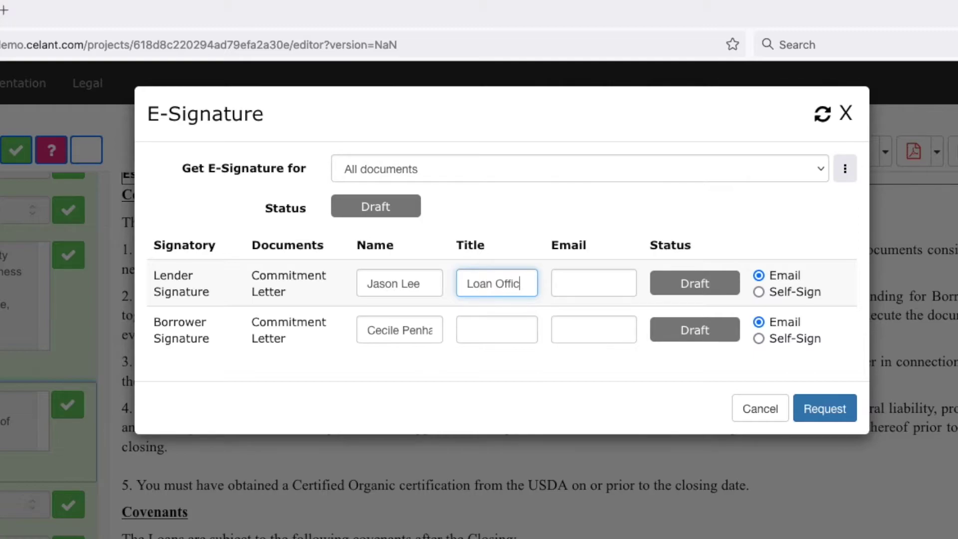
text(er)
click(577, 283)
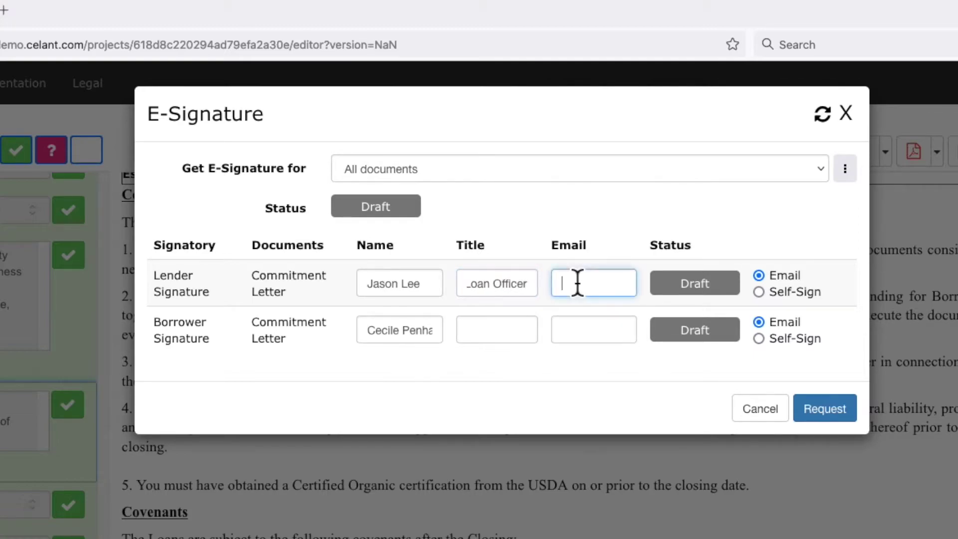
text(jlee)
key(BackSpace)
key(BackSpace)
key(BackSpace)
click(761, 293)
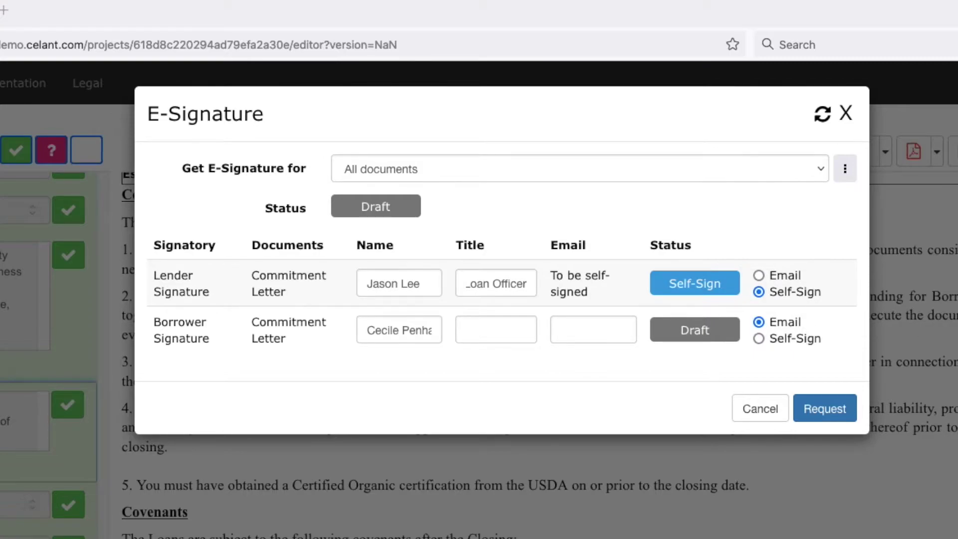
Step: Enter the borrower signatory's email with title Manager and send the signature request
click(587, 338)
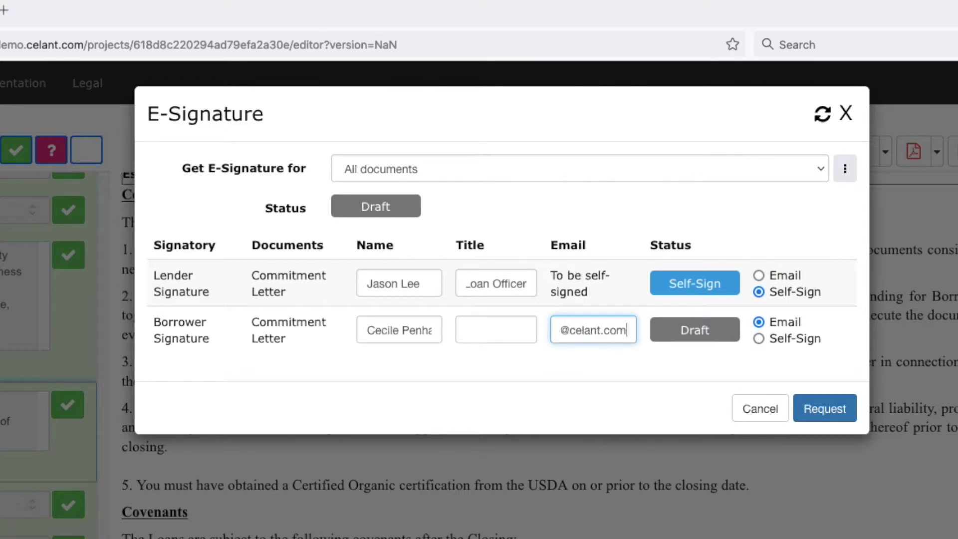
click(498, 337)
text(Manager)
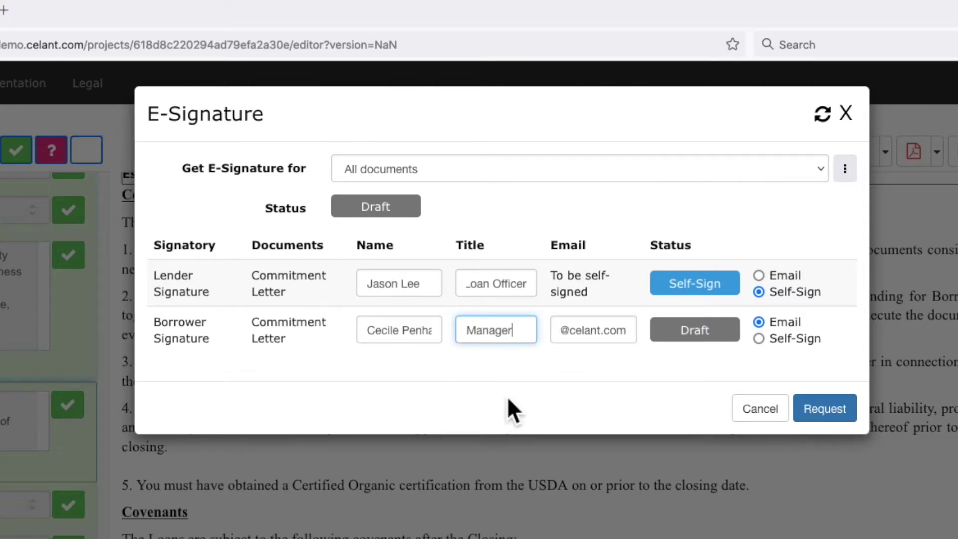
click(507, 396)
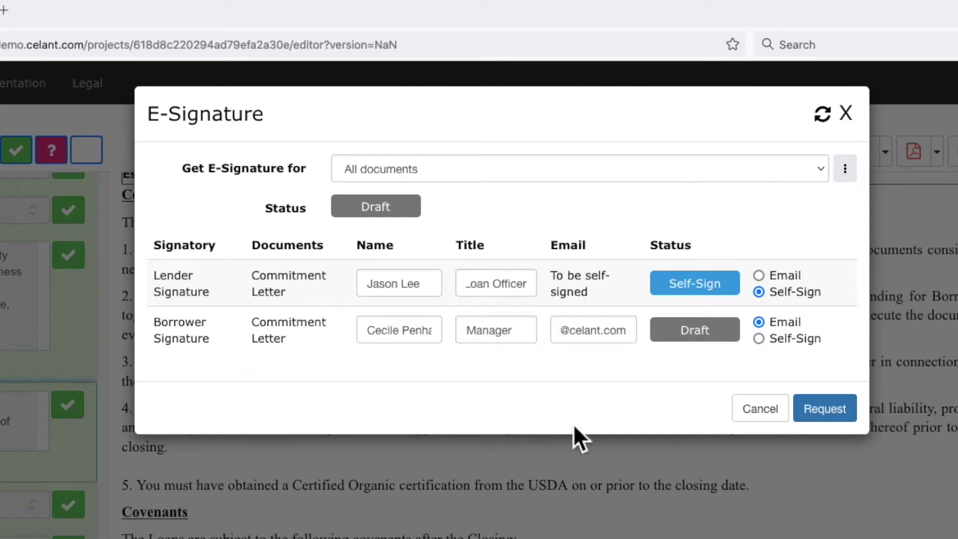
click(830, 417)
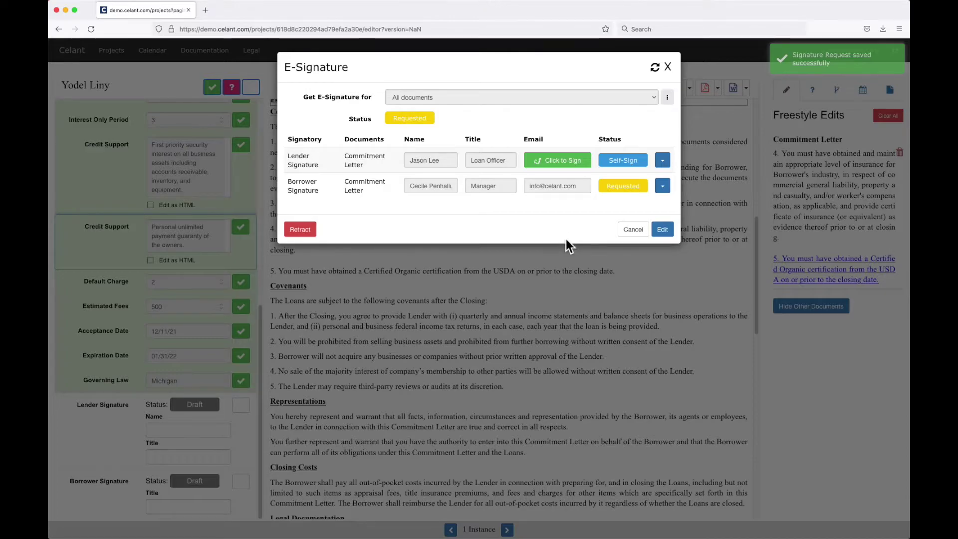
Step: Draw and submit the lender's signature on the Commitment Letter, then close the E-Signature dialog
click(552, 162)
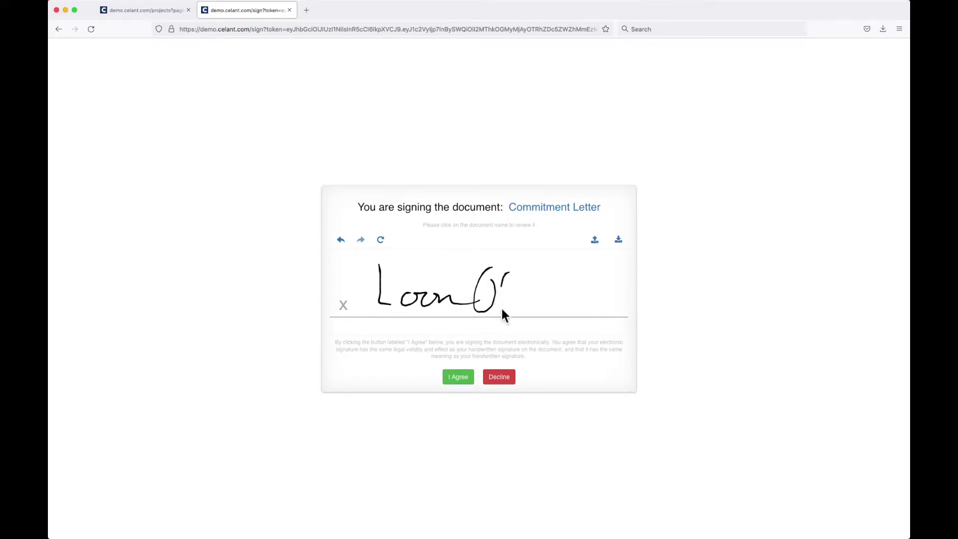
click(466, 380)
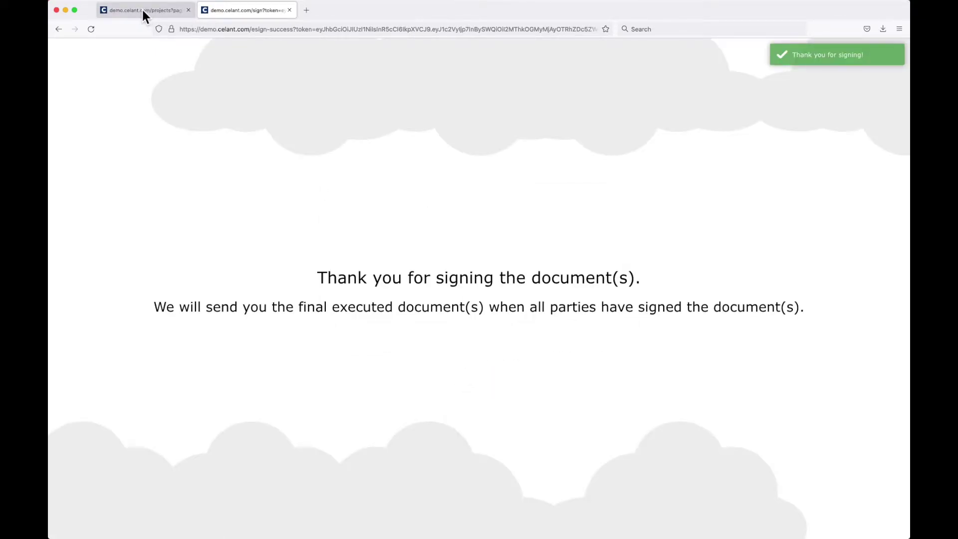
click(143, 15)
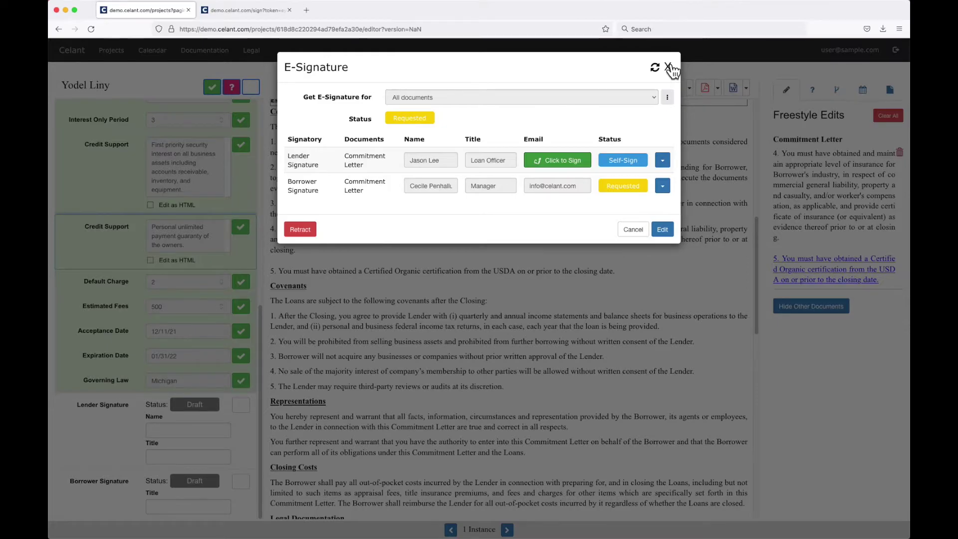
click(668, 67)
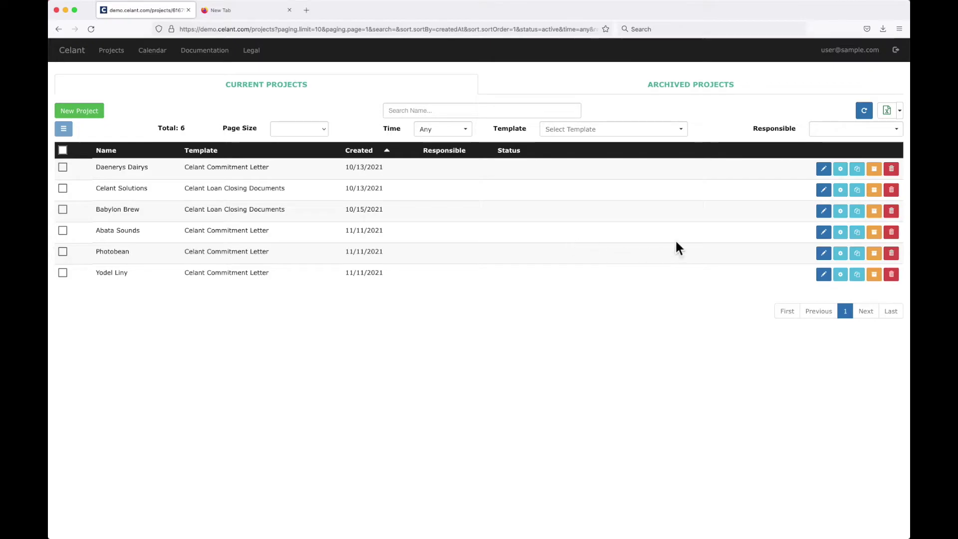
Step: Review Daenerys Dairys in the editor, return to Projects, and copy it as Daenerys Dairys_copy
click(823, 170)
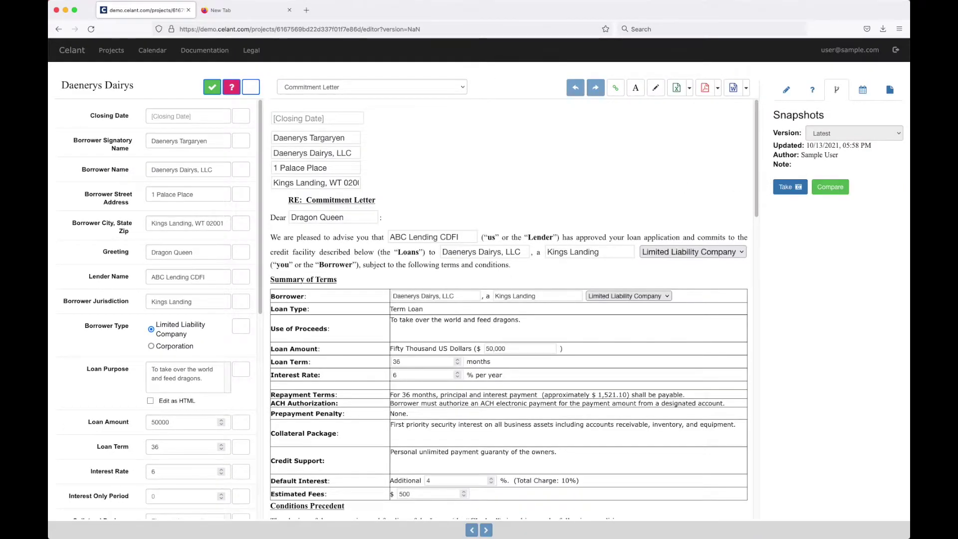
scroll(551, 222, down, 1)
scroll(555, 221, down, 2)
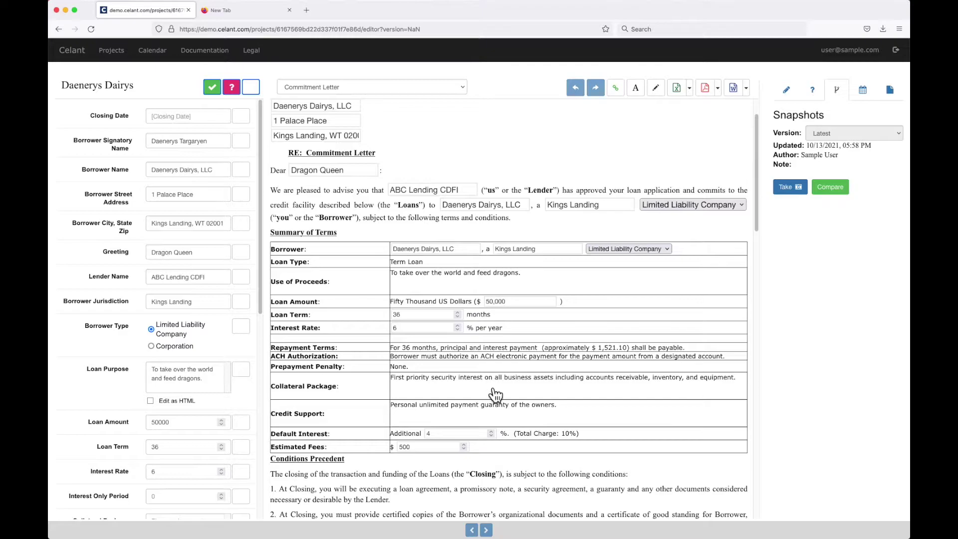
scroll(598, 381, up, 3)
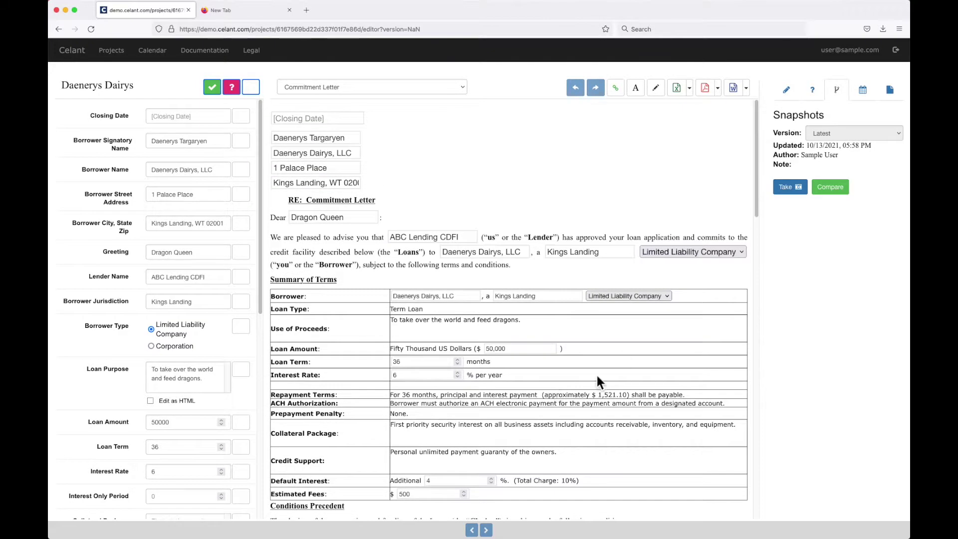
click(112, 51)
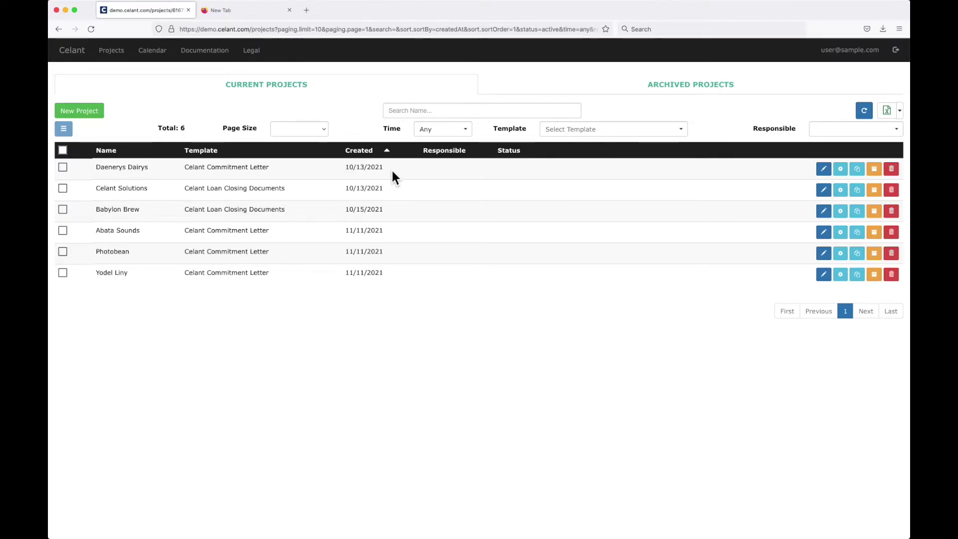
click(857, 170)
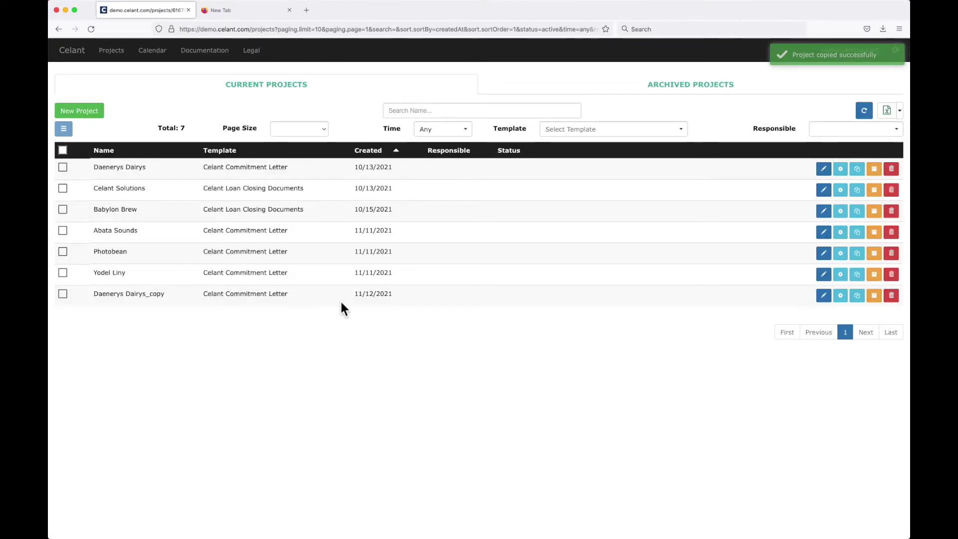
click(840, 296)
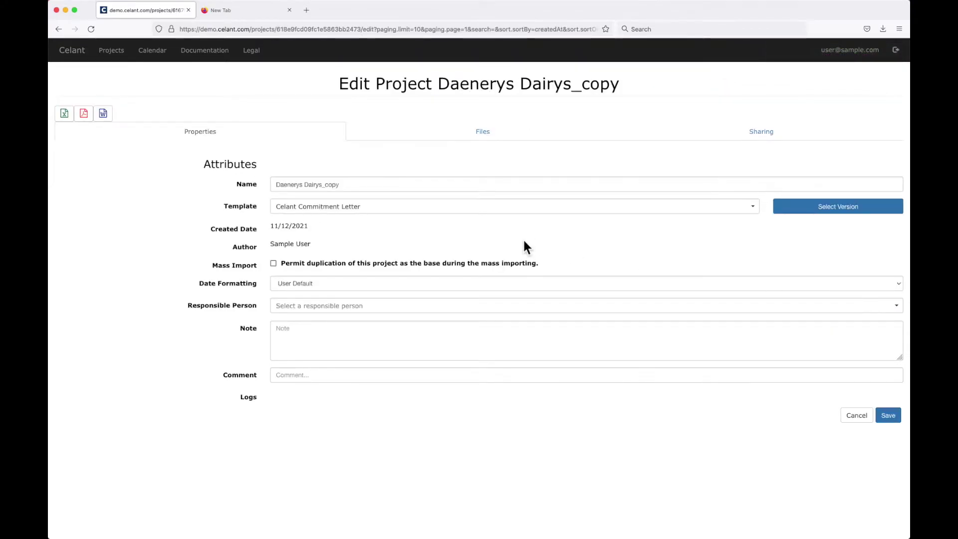
Step: Switch the copy's template to Celant Loan Closing Documents, rename it Daenerys Dairys, and save
click(402, 213)
click(393, 240)
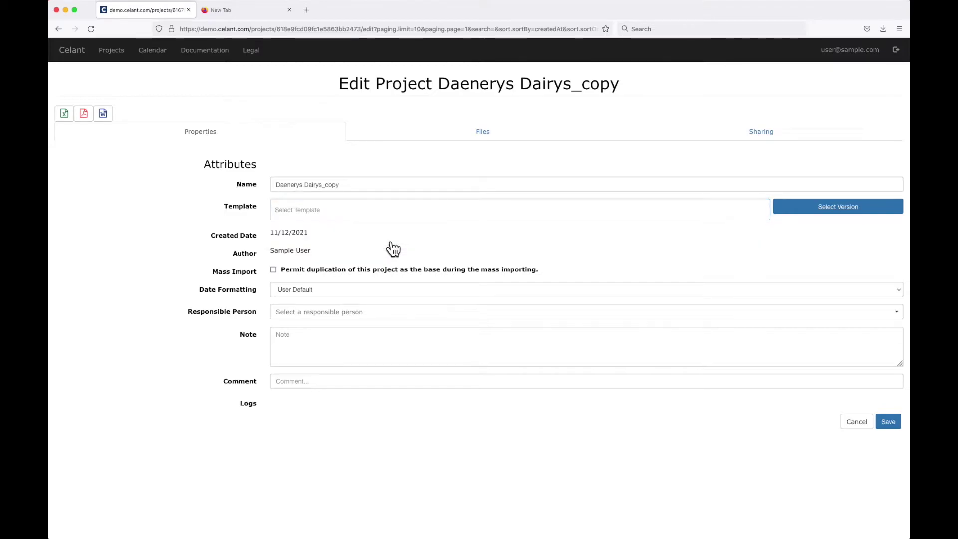
click(359, 186)
key(BackSpace)
key(BackSpace)
key(BackSpace)
key(BackSpace)
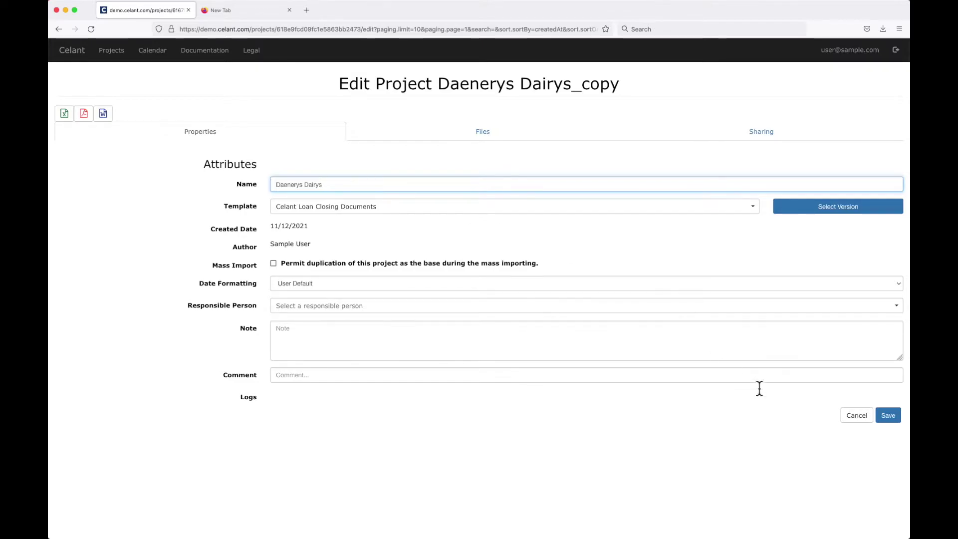
click(889, 416)
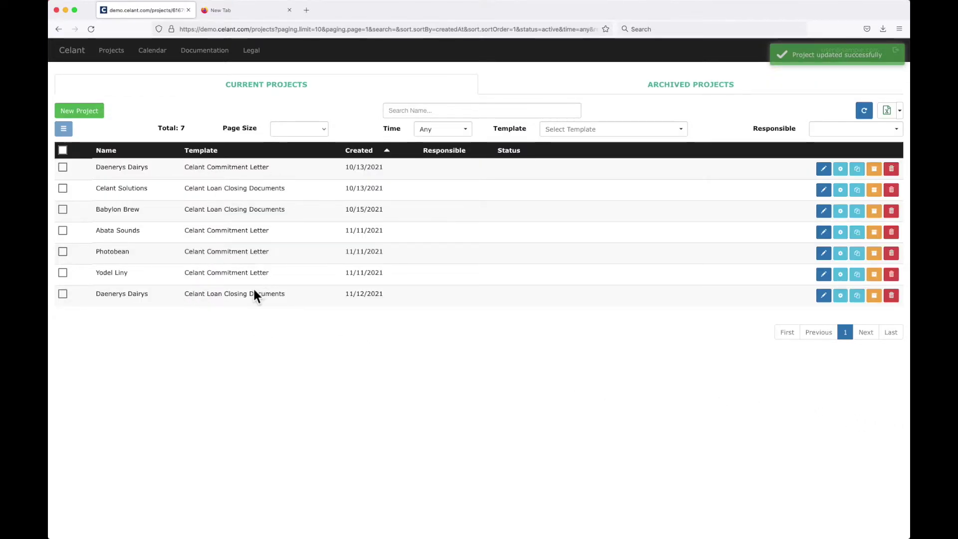
Step: Open the new Daenerys Dairys project in the editor and review its closing document list
click(824, 296)
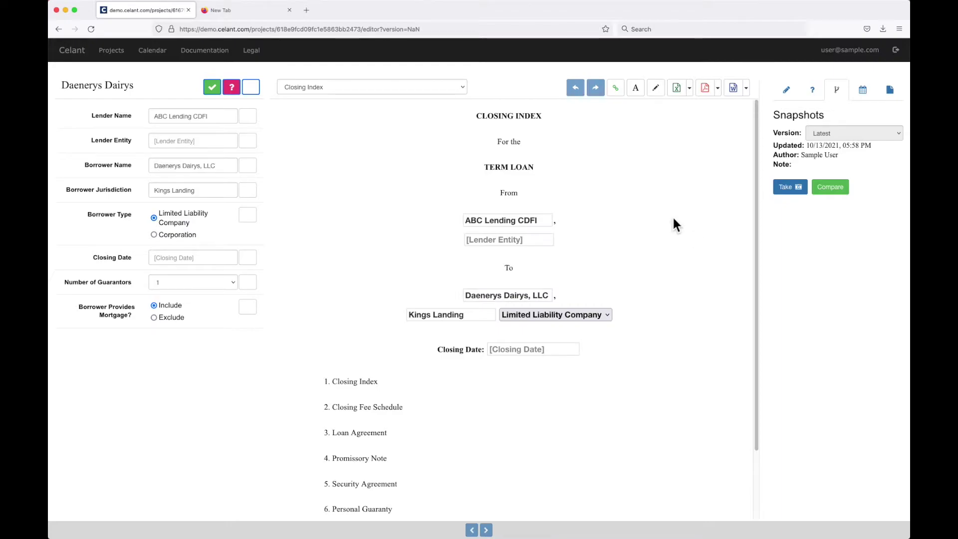
click(382, 88)
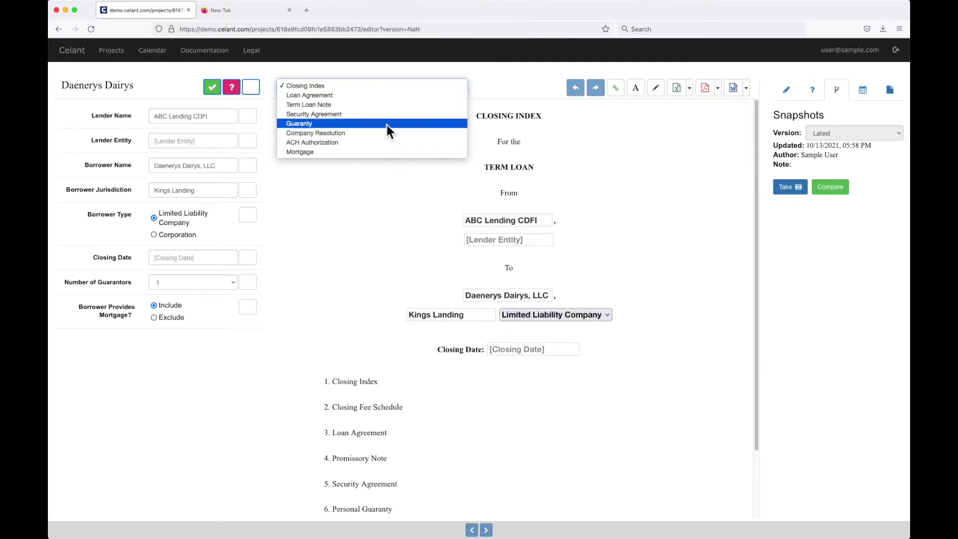
click(385, 87)
scroll(630, 199, down, 3)
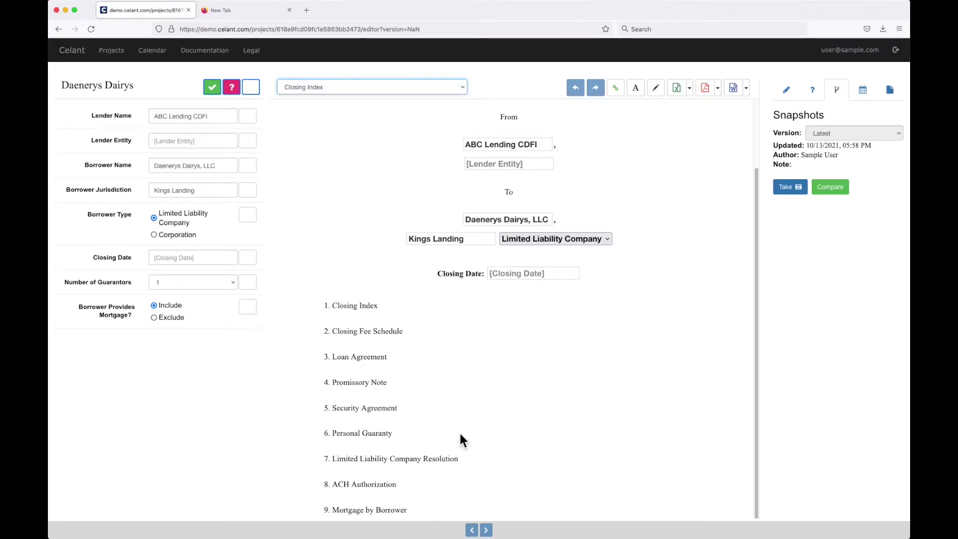
Step: Exclude the borrower-provided mortgage and enter 'National Association' as the Lender Entity
click(154, 317)
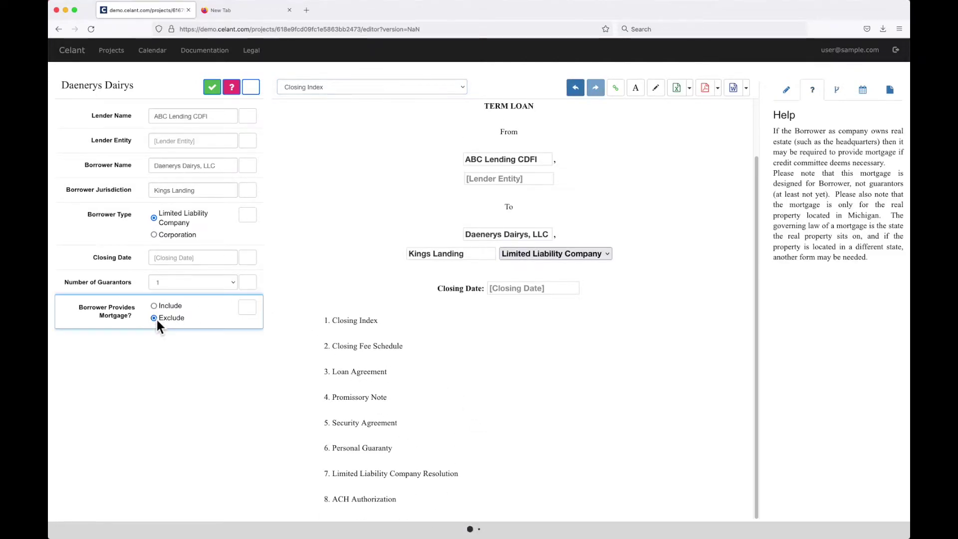
scroll(484, 355, up, 3)
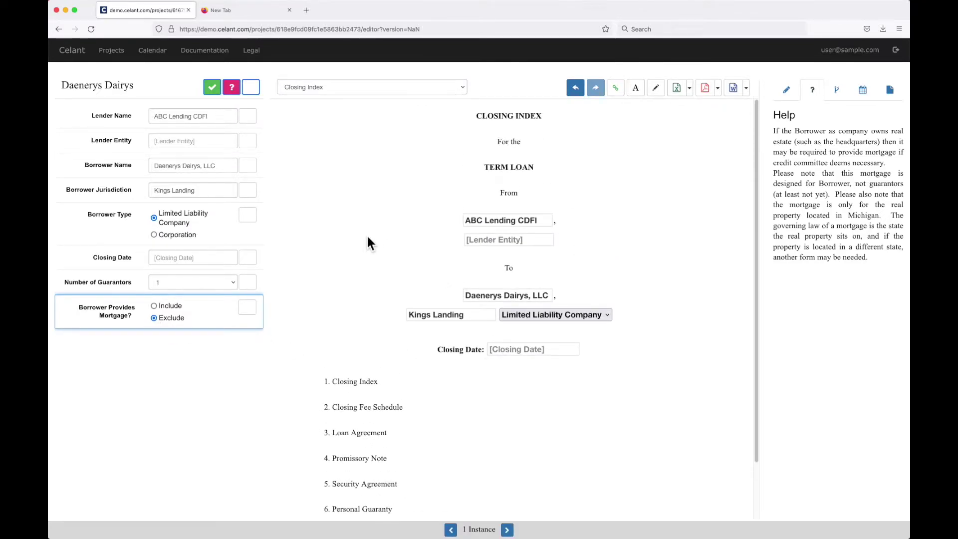
click(746, 87)
click(679, 137)
click(189, 143)
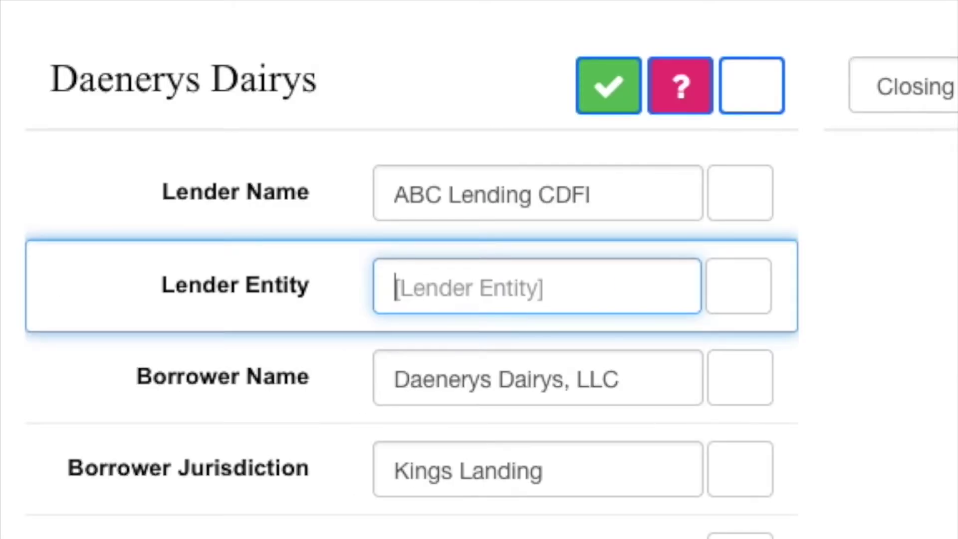
text(National)
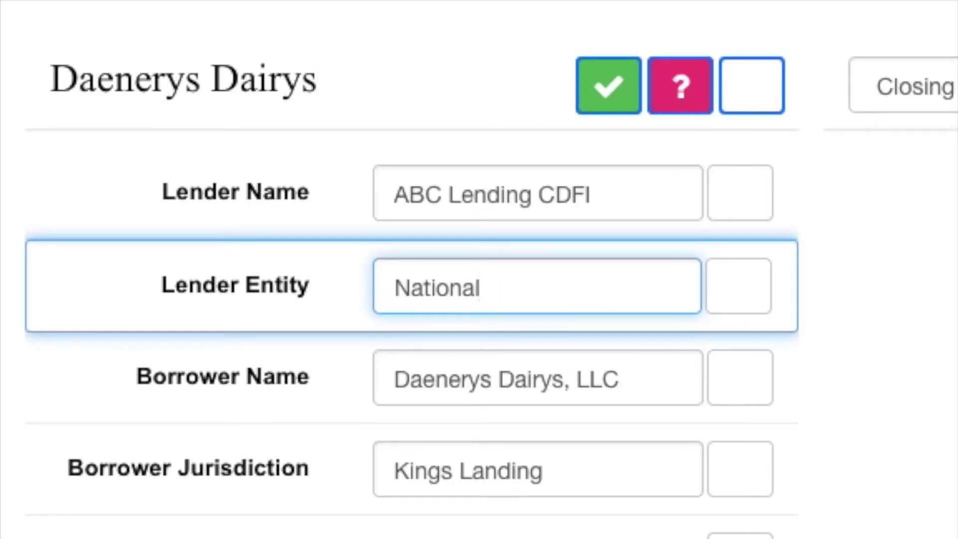
text( Association)
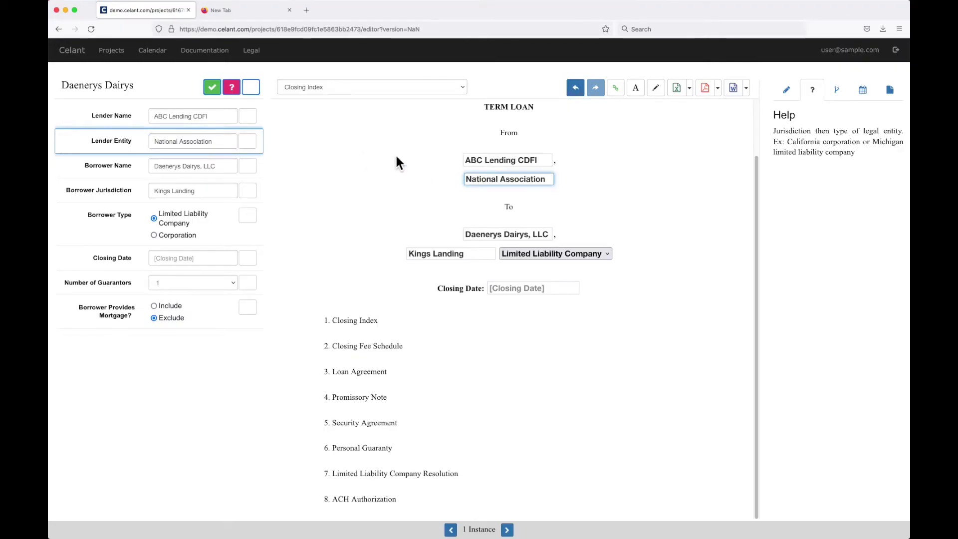
Step: Confirm the lender name, lender entity, borrower name, borrower jurisdiction and borrower type
click(247, 116)
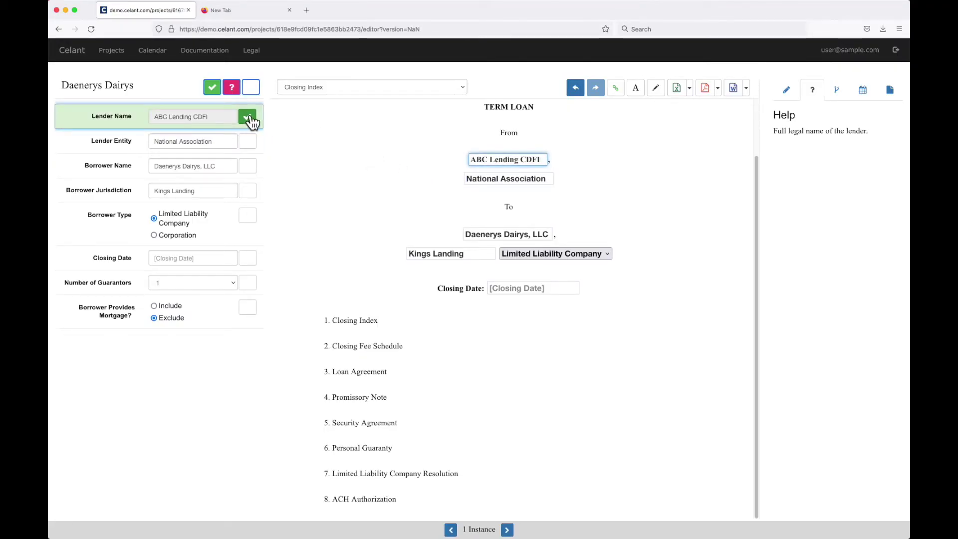
click(247, 142)
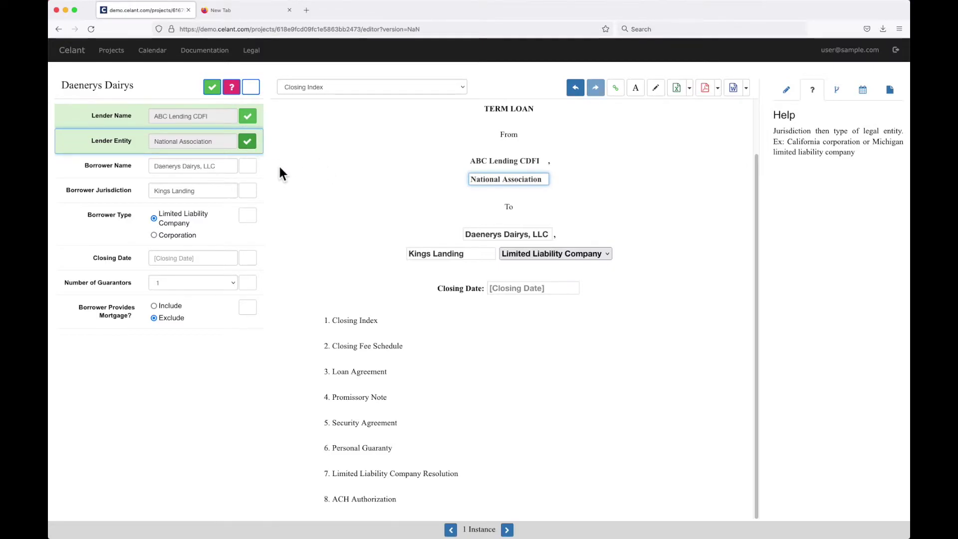
click(249, 167)
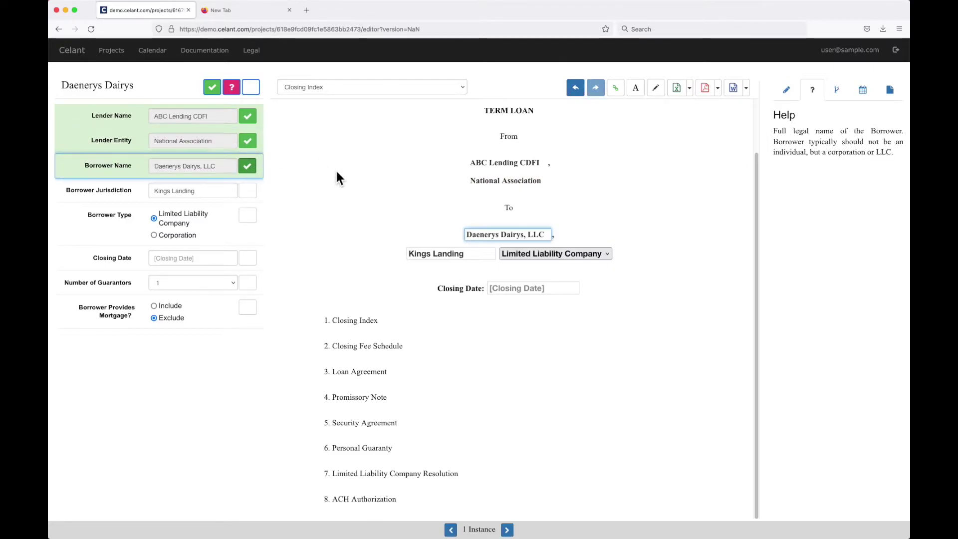
click(247, 191)
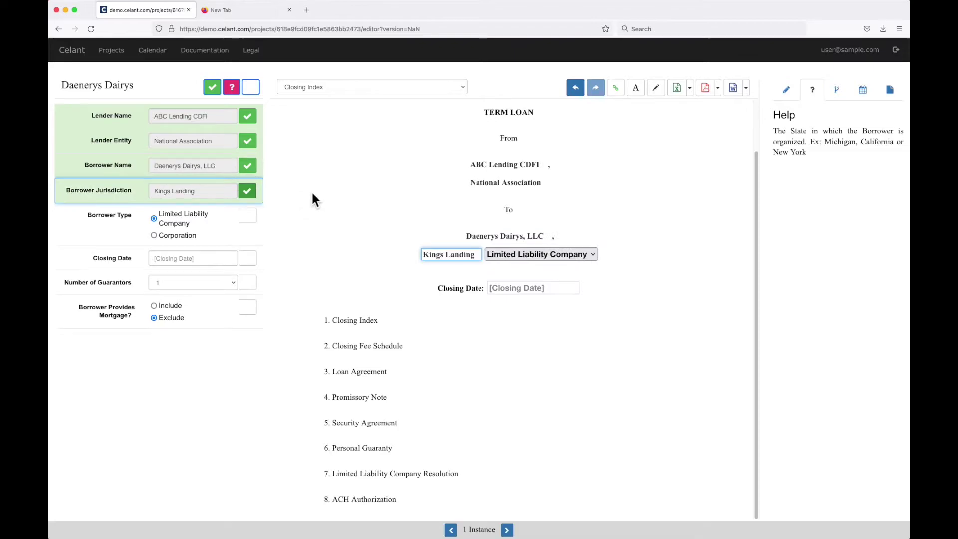
click(250, 216)
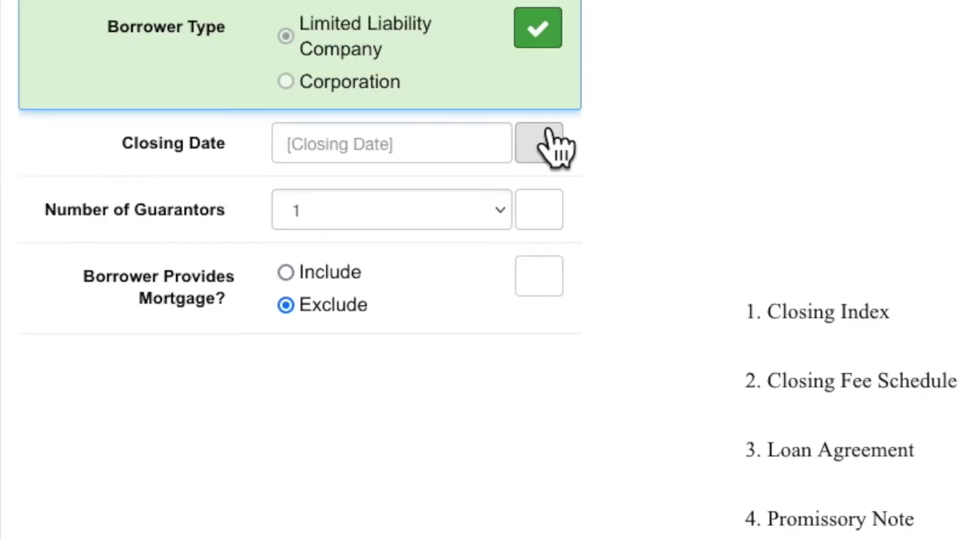
Step: Set and confirm closing date December 2, 2021, then confirm the guarantors and mortgage option
click(197, 259)
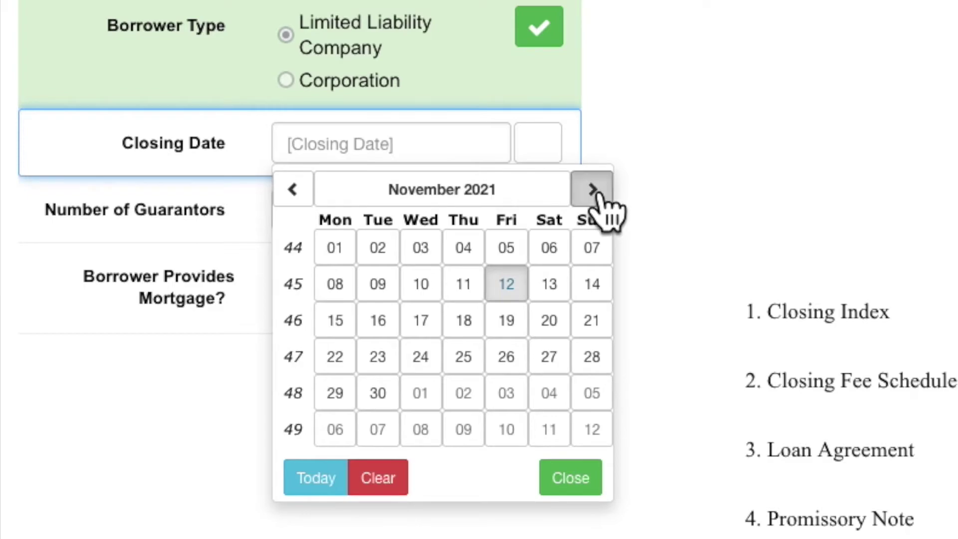
click(599, 192)
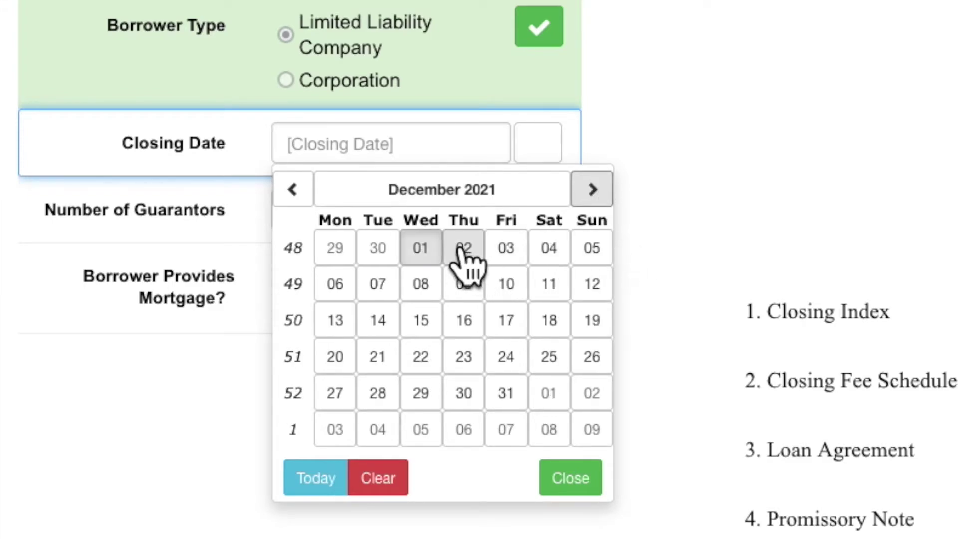
click(463, 248)
click(552, 156)
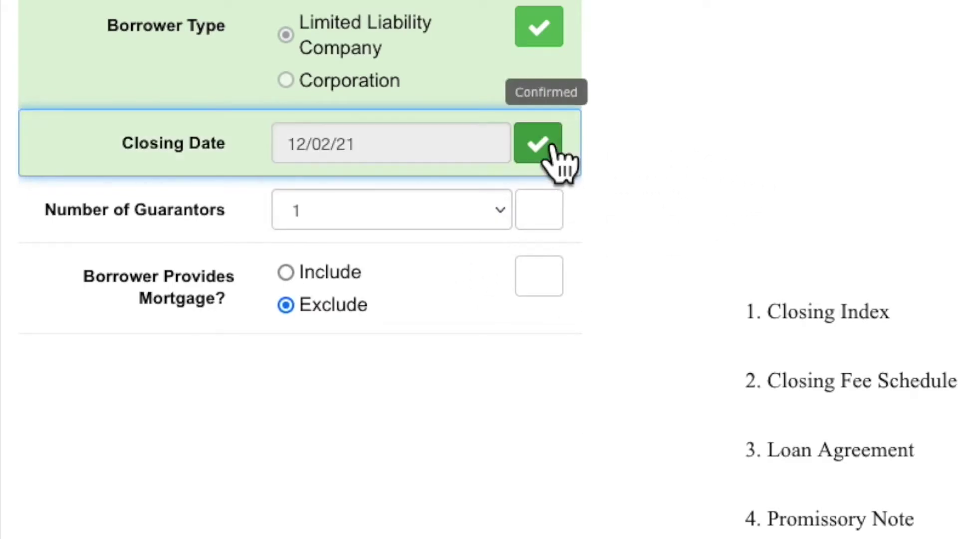
click(549, 215)
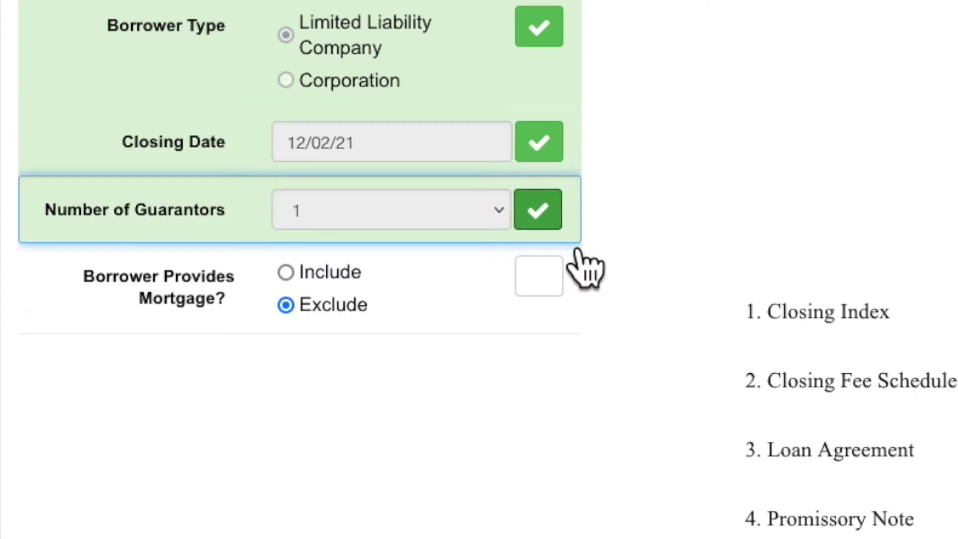
click(548, 271)
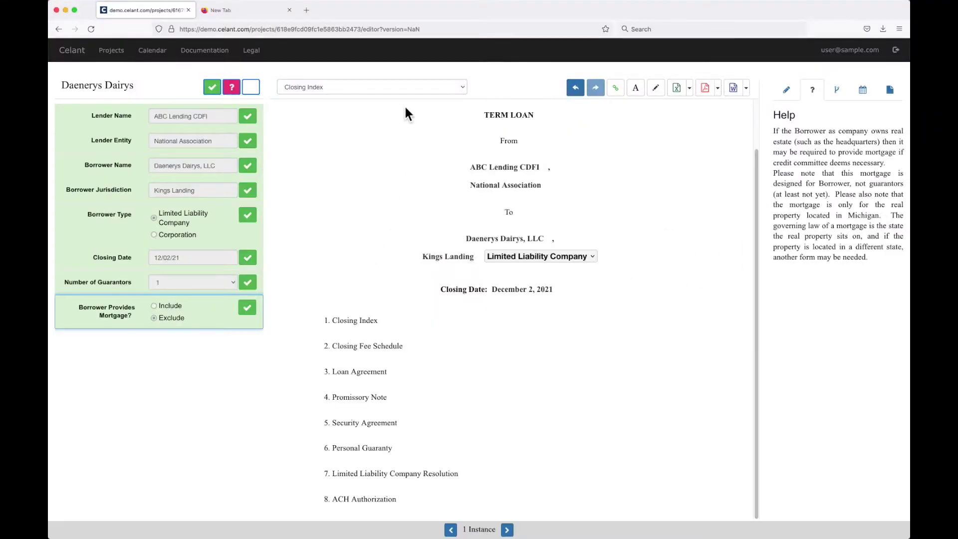
click(402, 89)
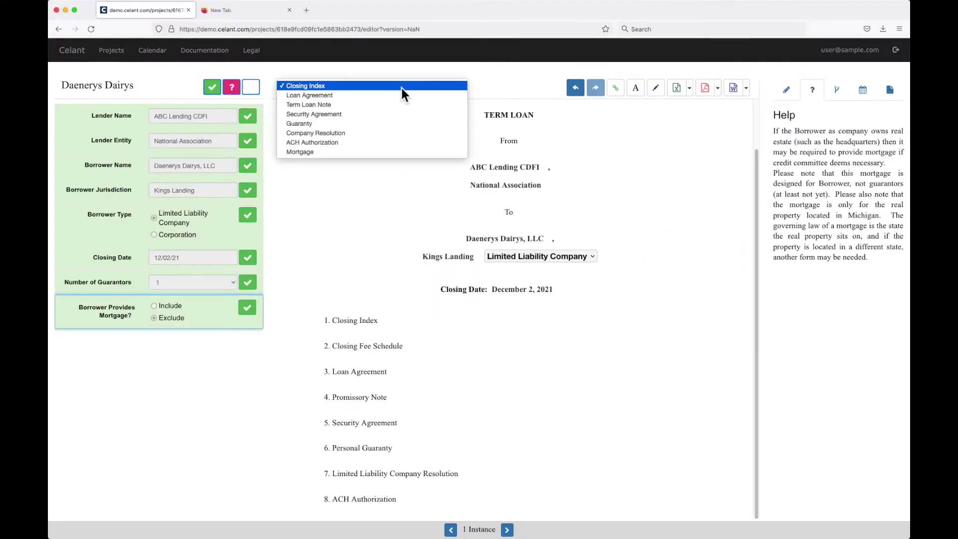
Step: Open the Loan Agreement, confirm the 50000 loan amount, and enter and confirm the first guarantor's full name
click(402, 98)
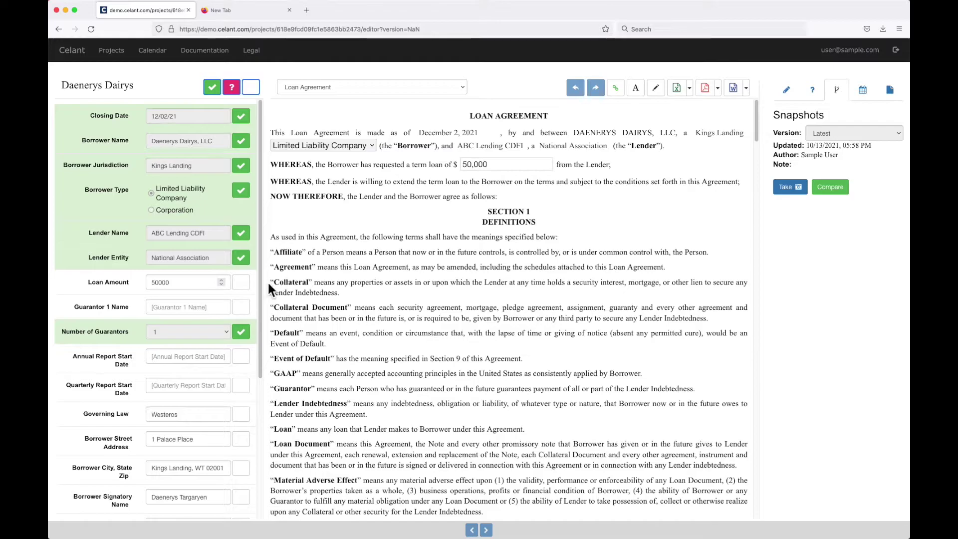
click(241, 283)
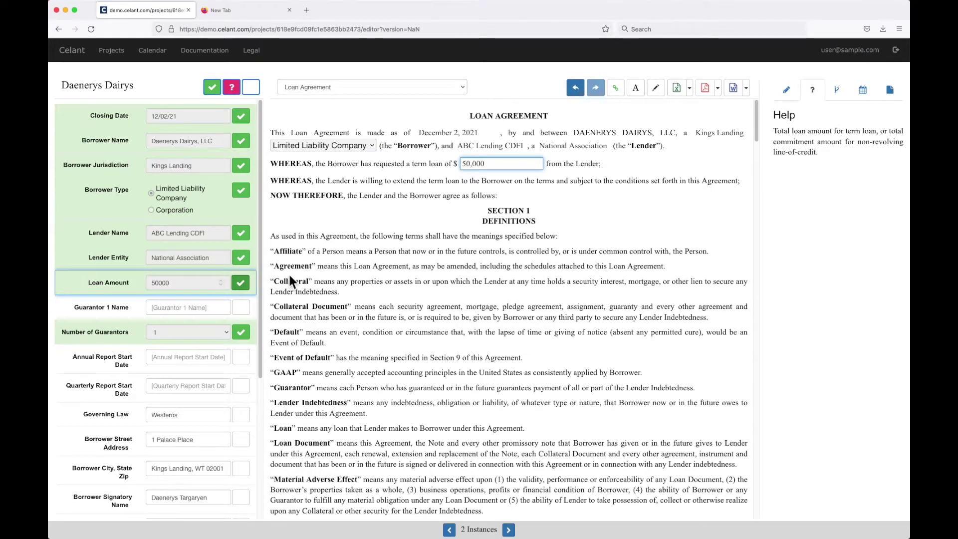
click(207, 307)
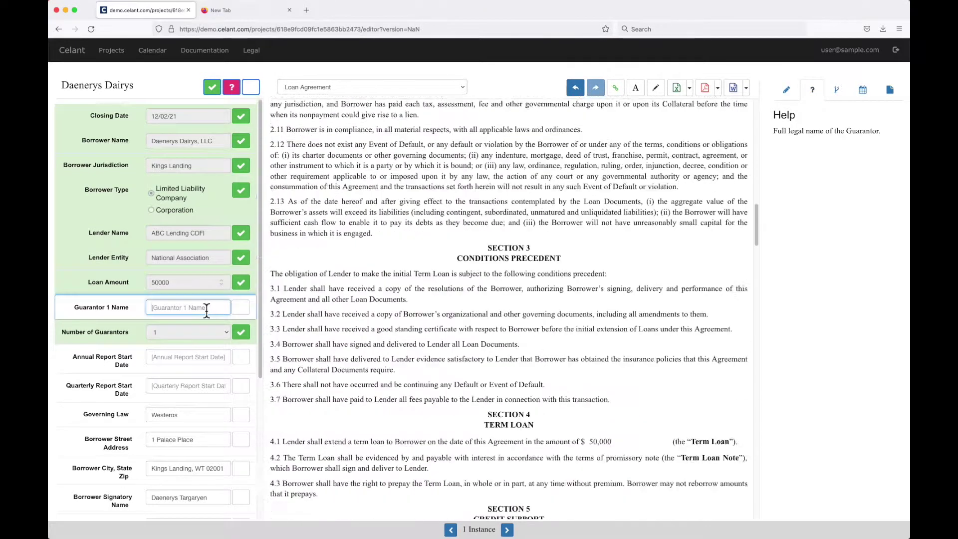
text(Daenerys)
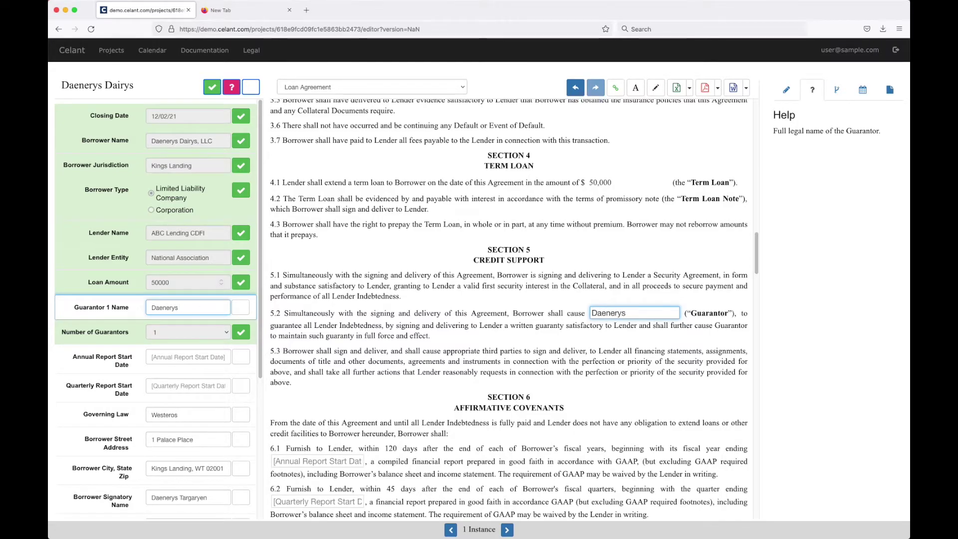
text( Targaryen)
click(369, 312)
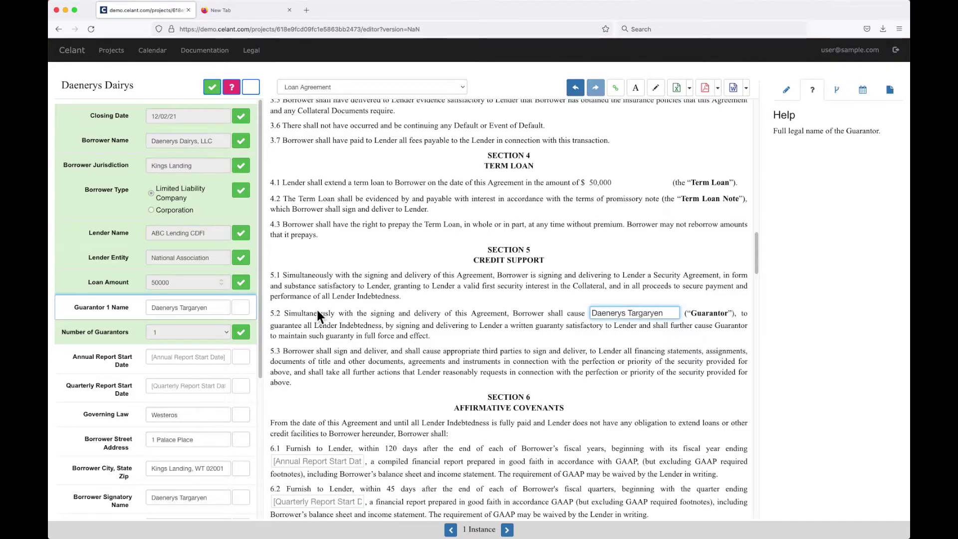
click(242, 313)
scroll(334, 320, down, 2)
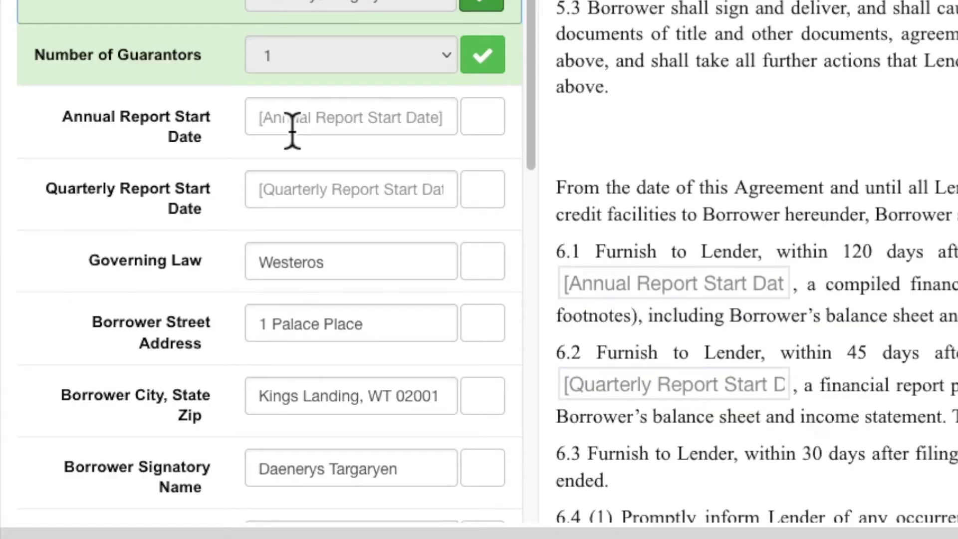
Step: Set the Annual Report Start Date to 12/31/21 and confirm it
click(165, 362)
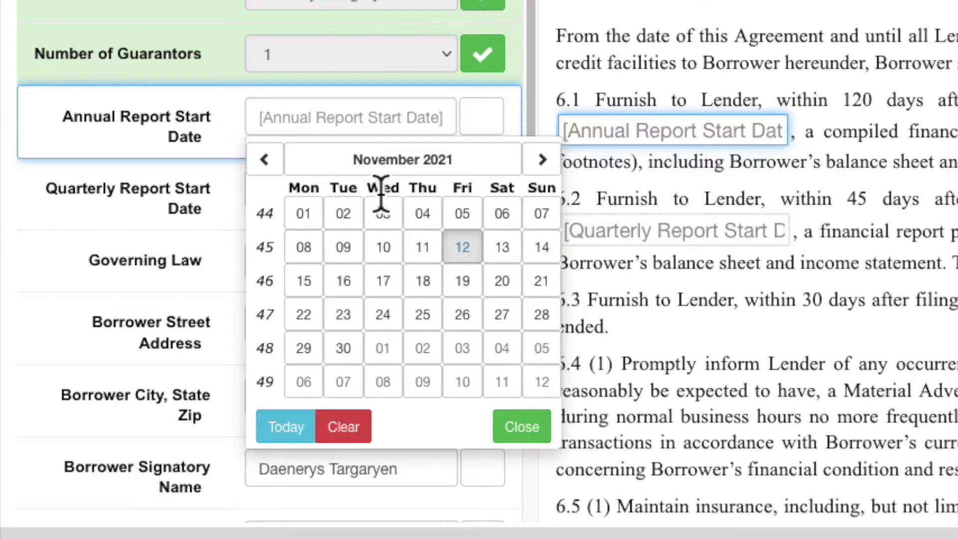
click(542, 163)
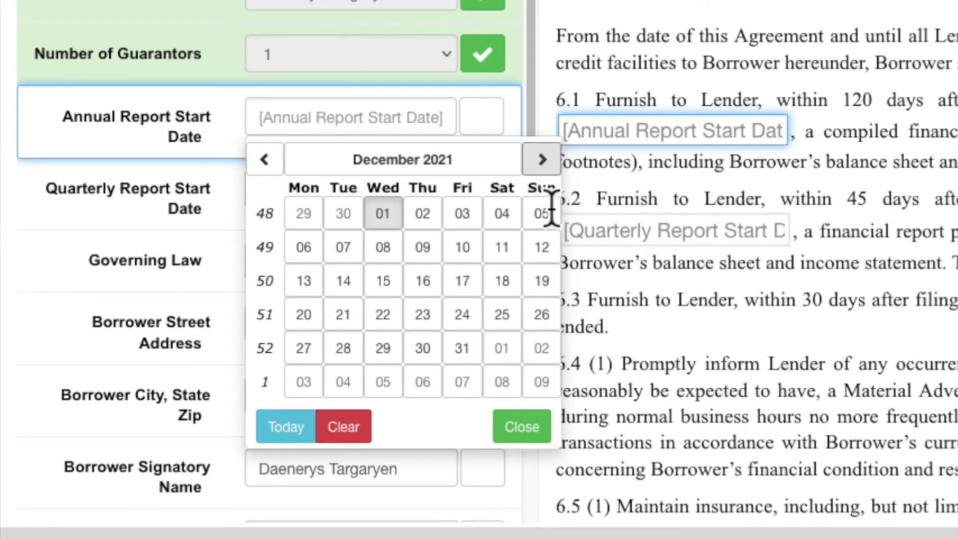
click(462, 348)
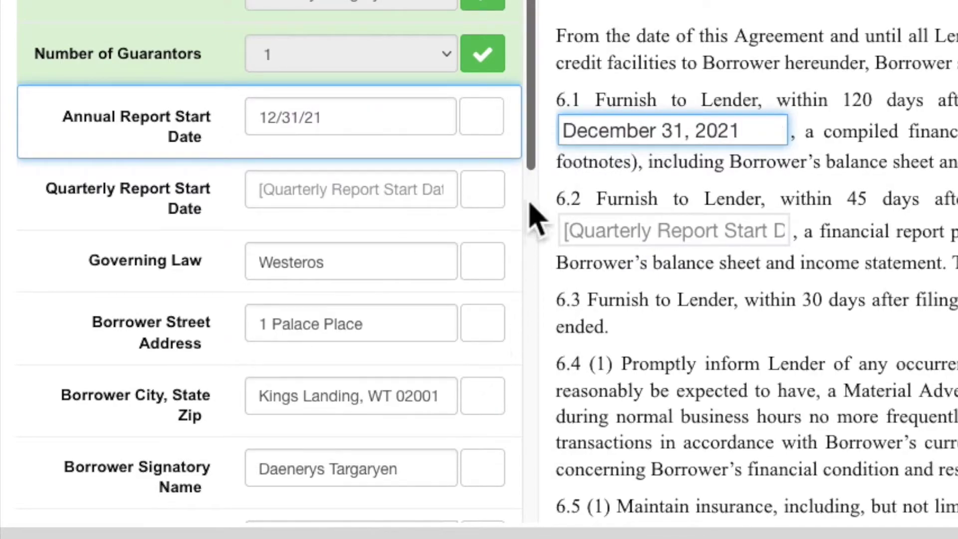
click(482, 120)
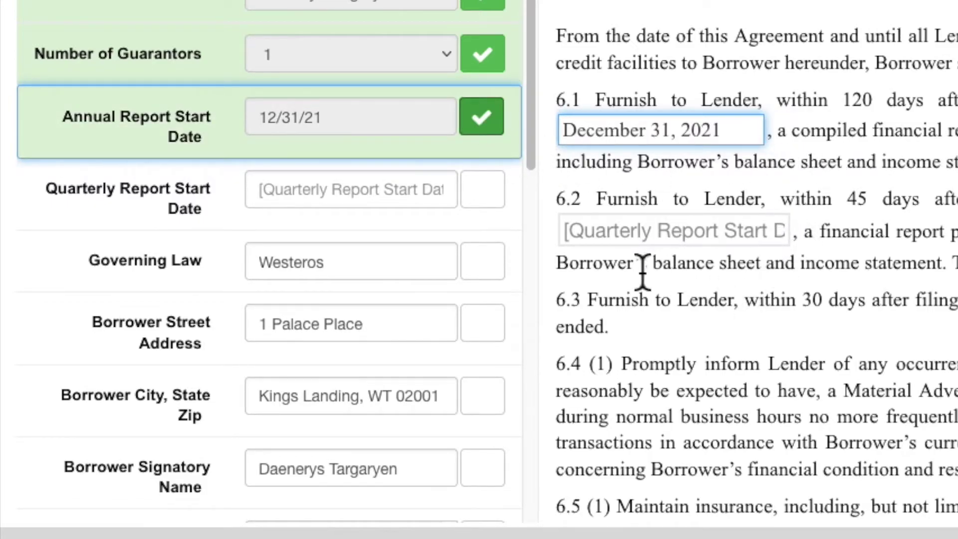
Step: Set the Quarterly Report Start Date to 03/31/22 and confirm it
click(428, 198)
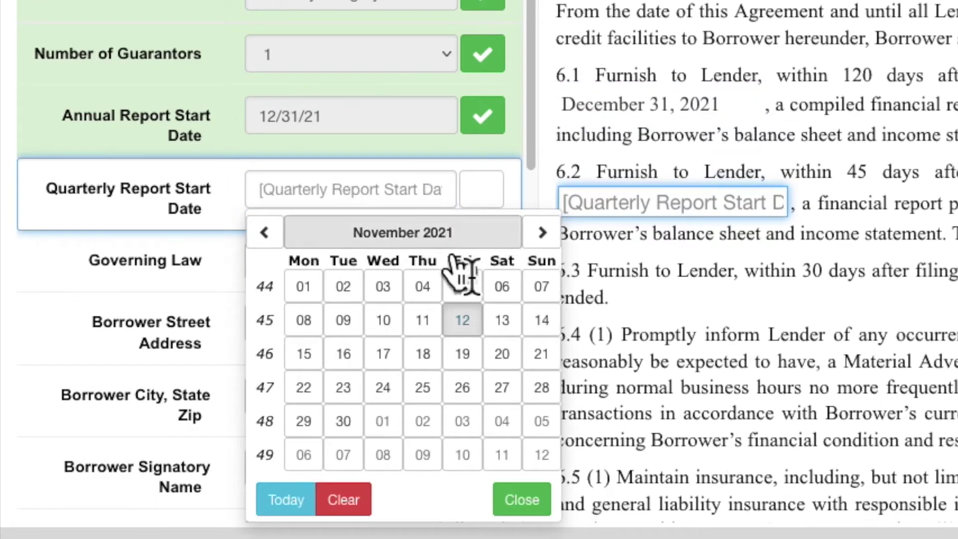
click(541, 234)
click(541, 235)
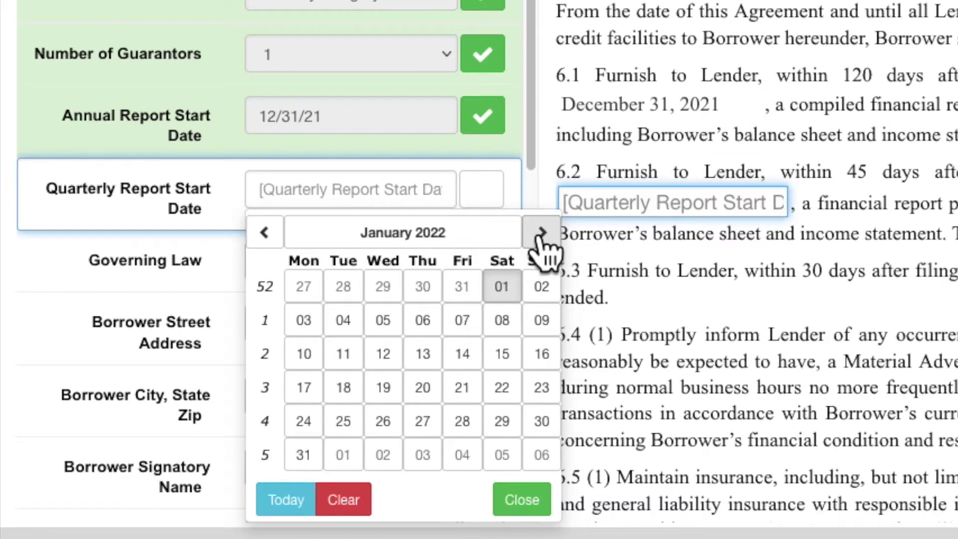
click(542, 234)
click(542, 235)
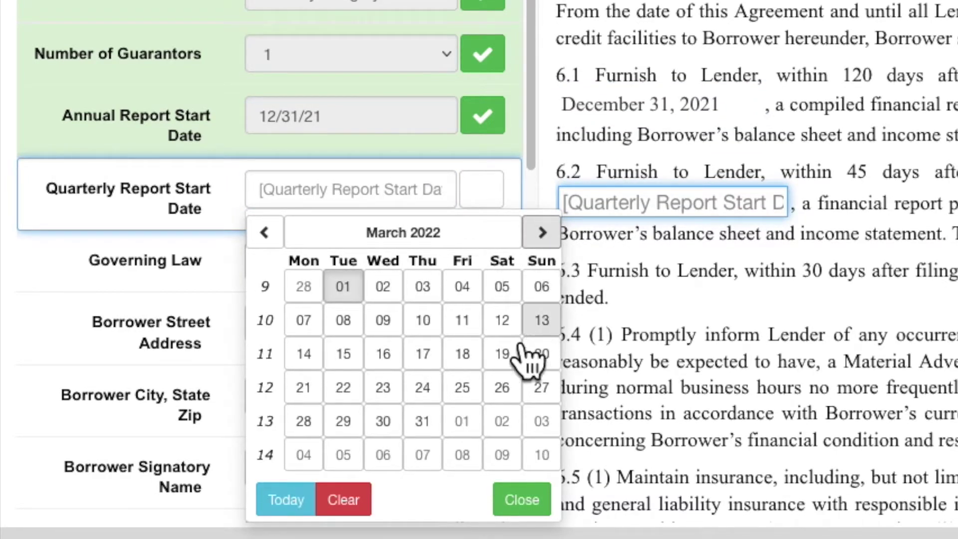
click(422, 420)
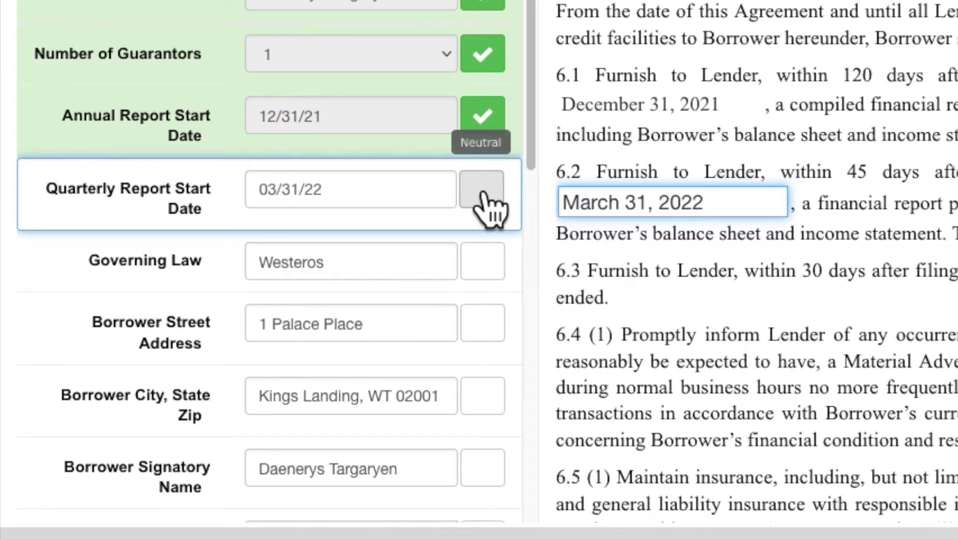
click(483, 193)
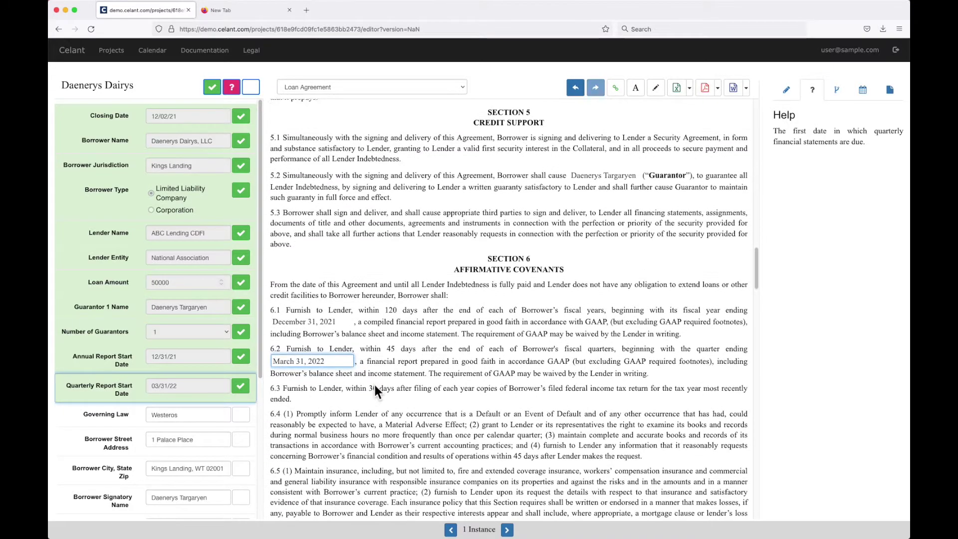
scroll(374, 390, down, 2)
scroll(169, 414, down, 2)
Step: Confirm the Westeros governing law, borrower street address, city/state/zip and signatory name
click(241, 365)
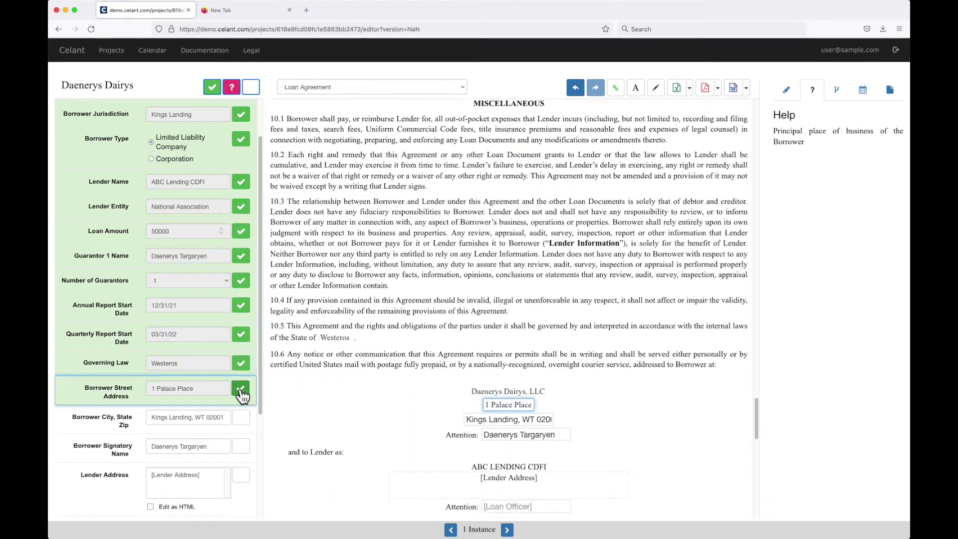
click(242, 393)
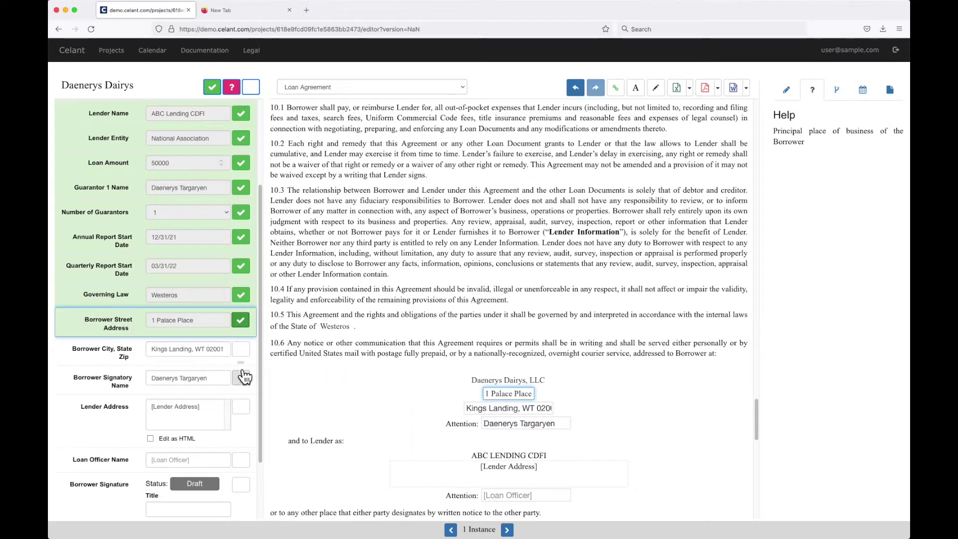
click(241, 399)
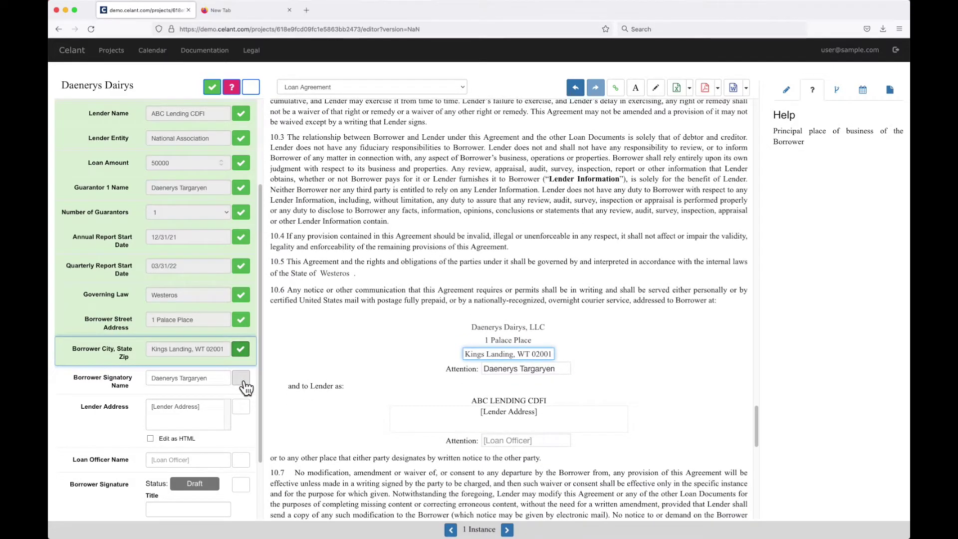
click(244, 382)
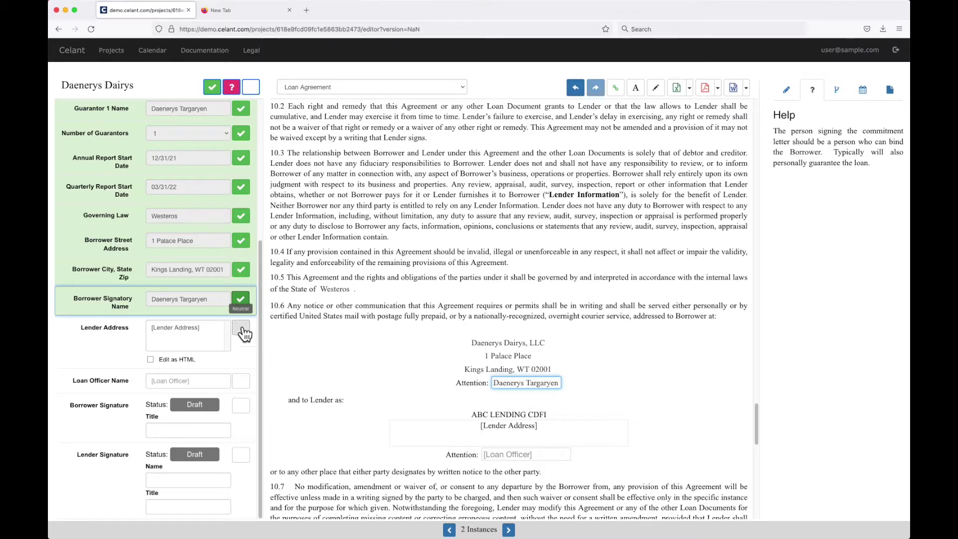
Step: Enter the lender's address and confirm it
click(201, 337)
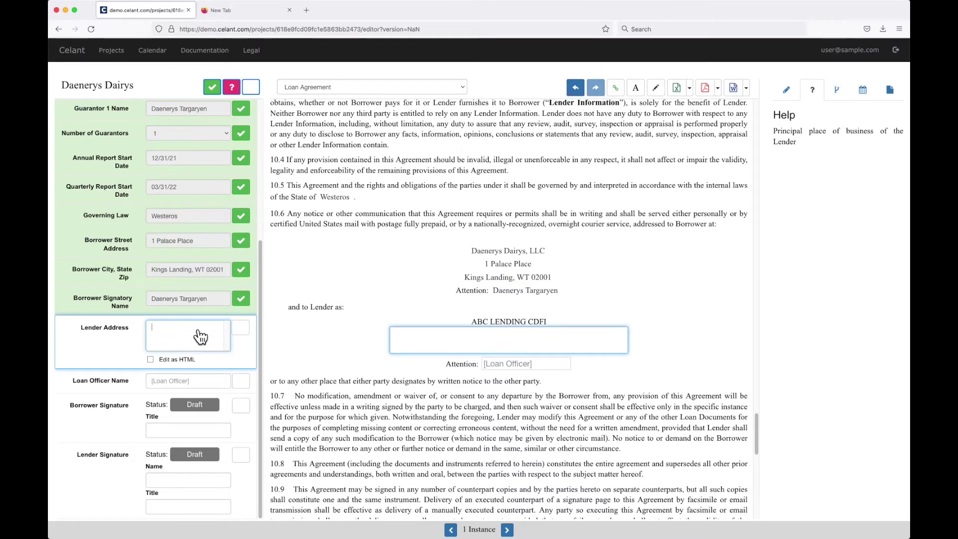
text(123 Main Street)
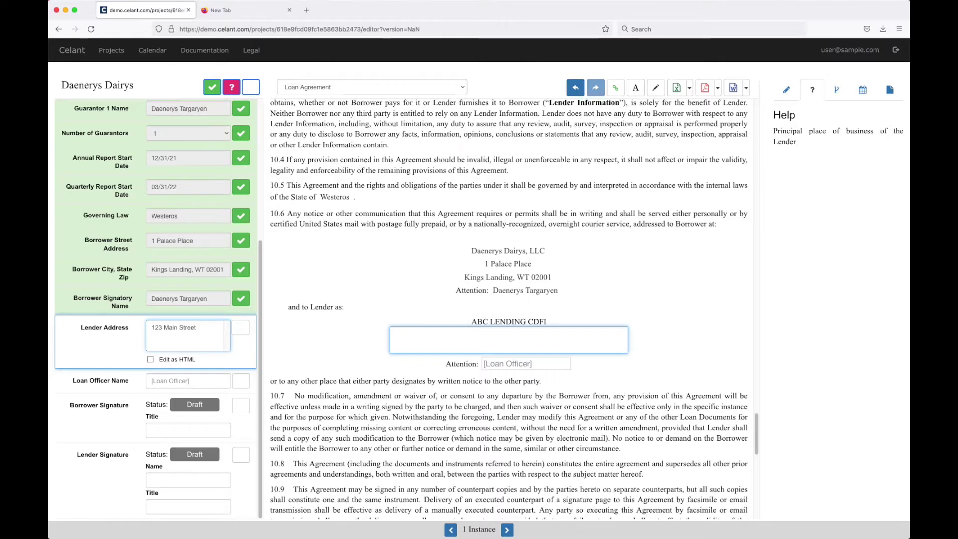
text(ork, NY 11201)
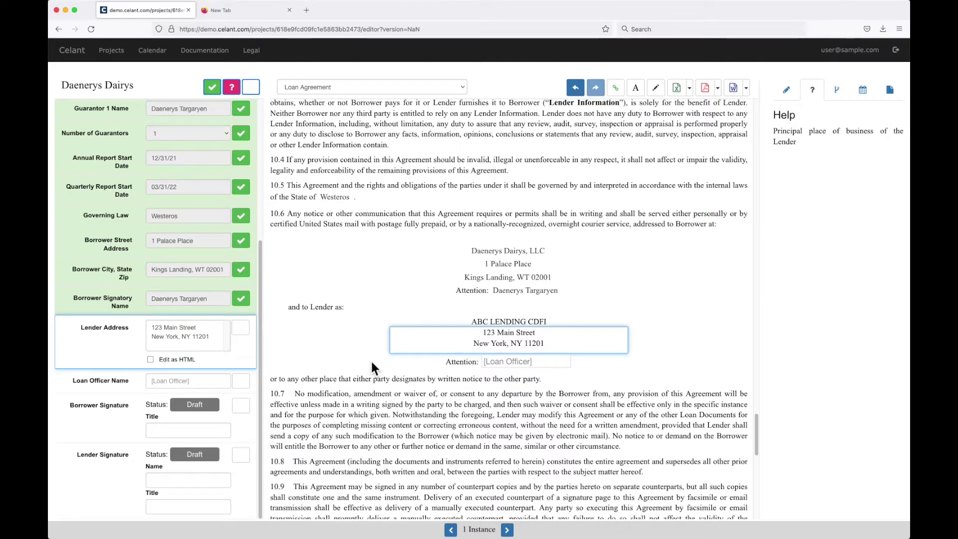
click(240, 327)
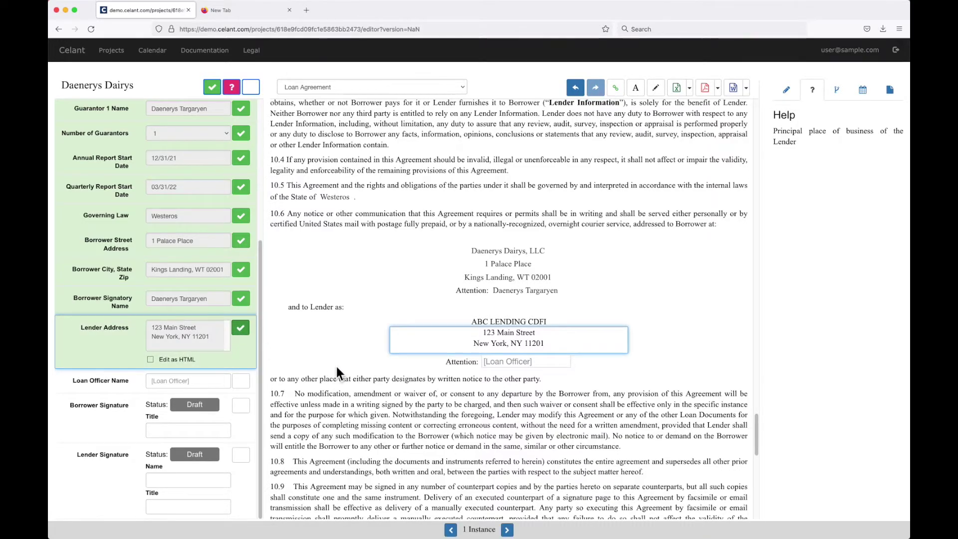
scroll(337, 369, down, 2)
Step: Enter the loan officer's name and confirm it
click(210, 387)
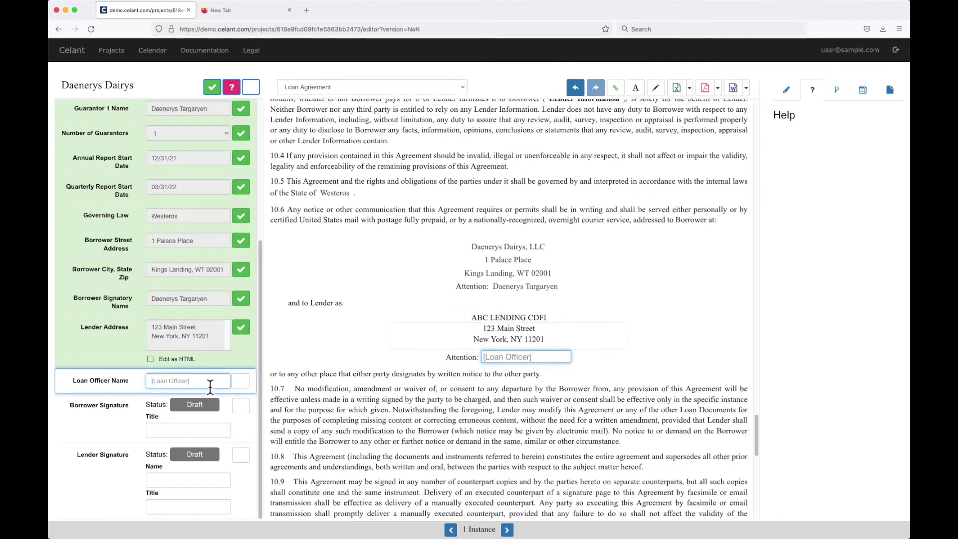
click(241, 381)
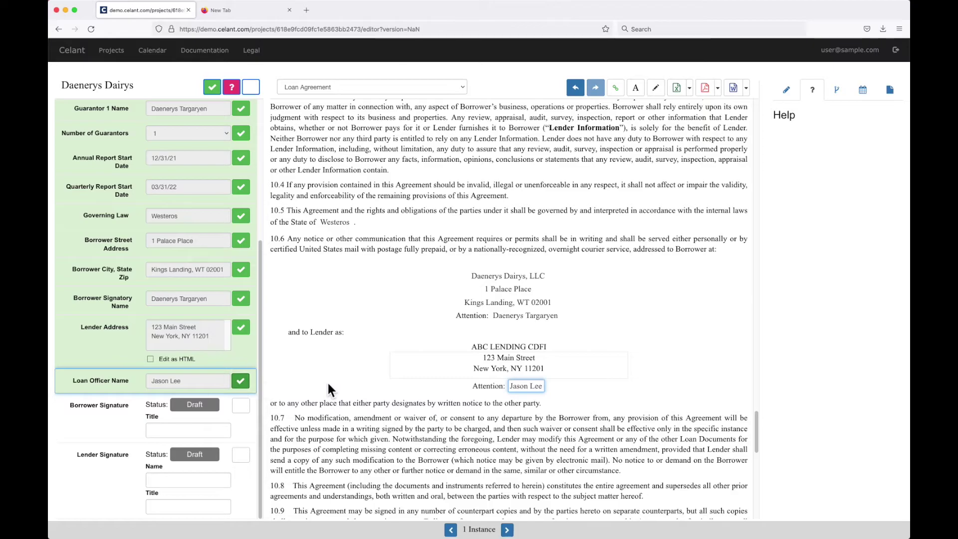
scroll(327, 382, down, 1)
scroll(327, 389, down, 2)
scroll(359, 424, down, 8)
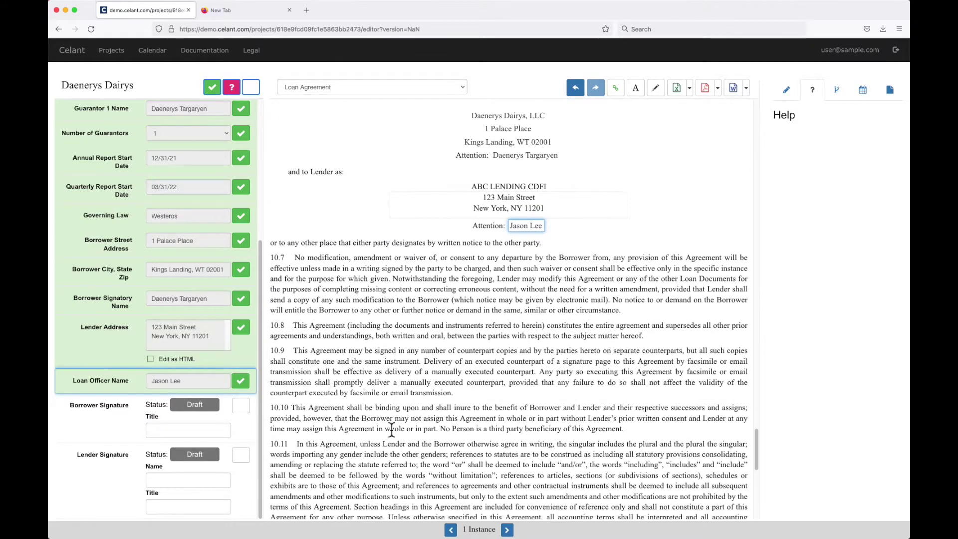
scroll(392, 429, down, 10)
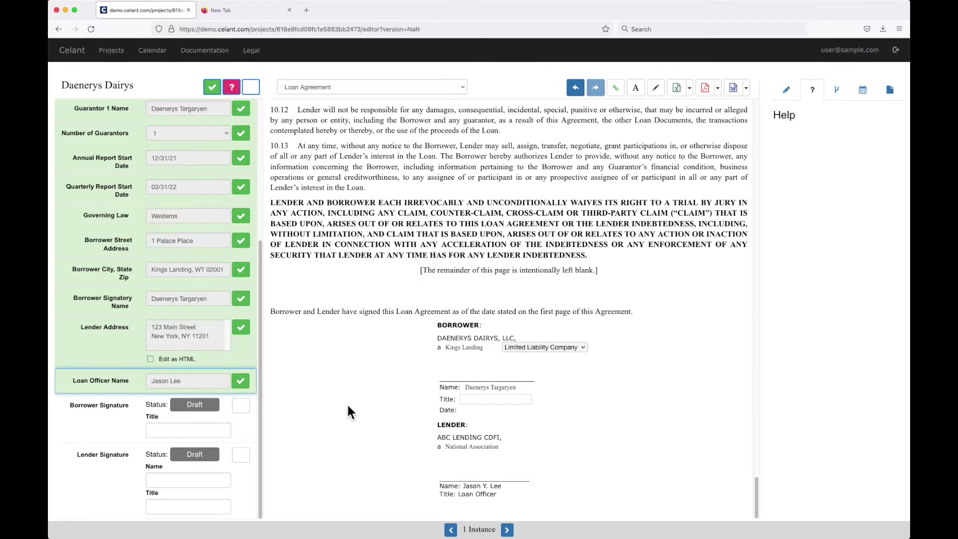
scroll(360, 399, up, 6)
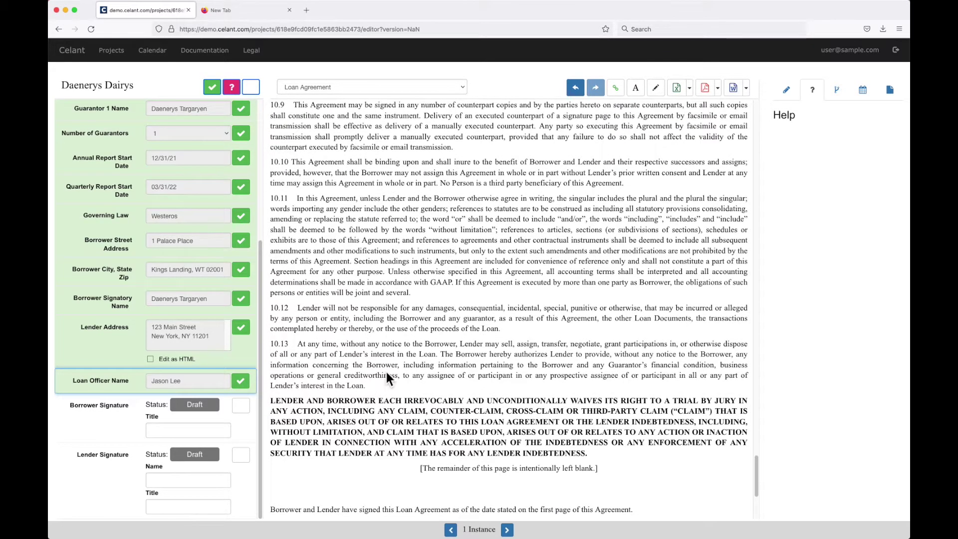
click(398, 86)
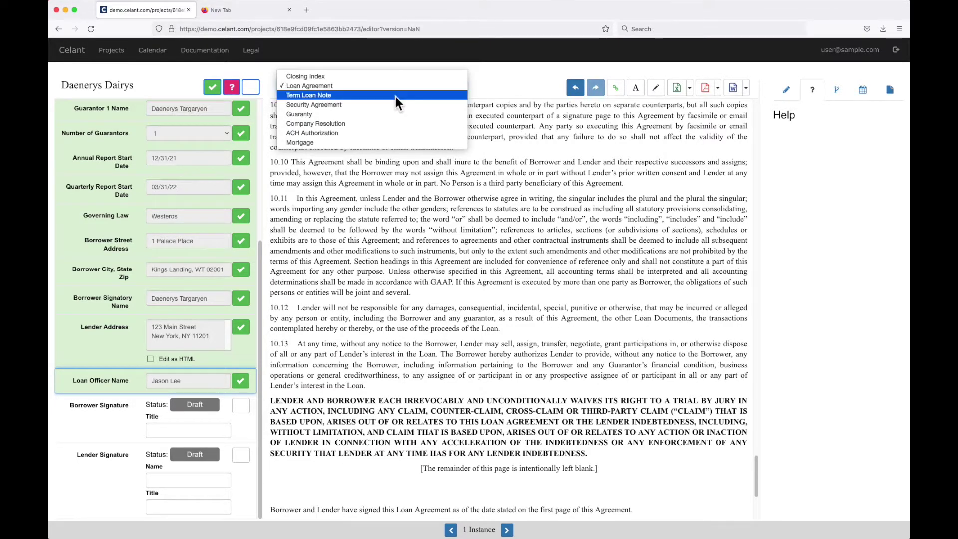
Step: In the Term Loan Note, confirm General loan type, January 1, 2022 payment start, and 36-month term
click(395, 97)
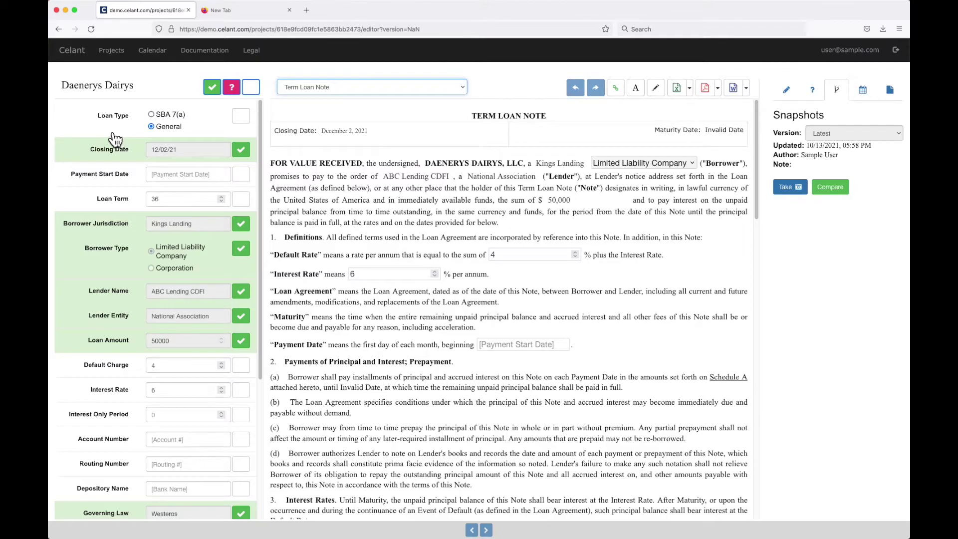
click(240, 119)
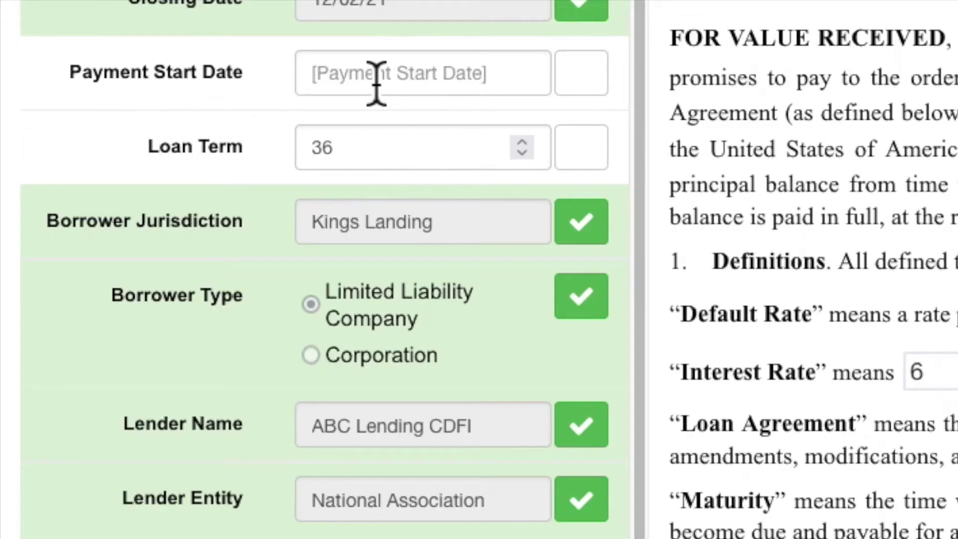
click(169, 177)
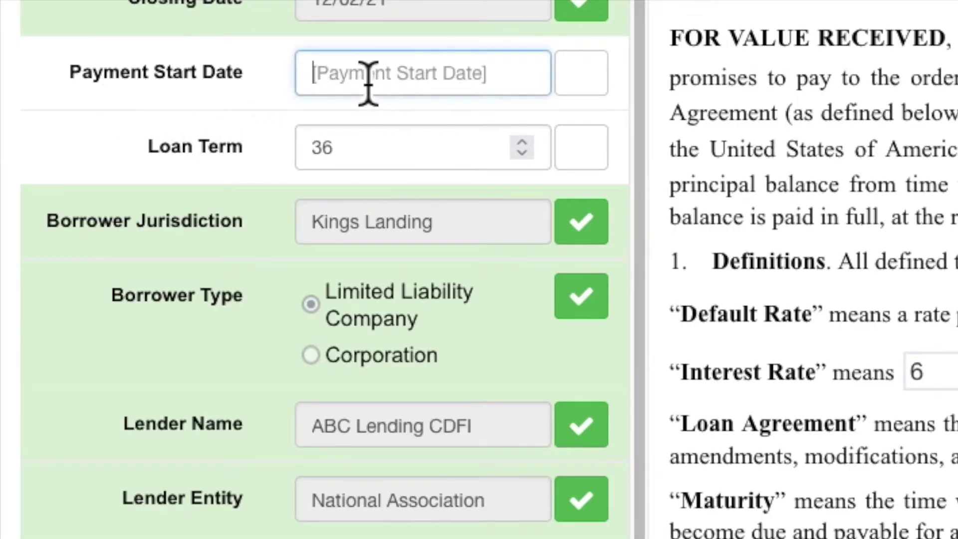
click(367, 75)
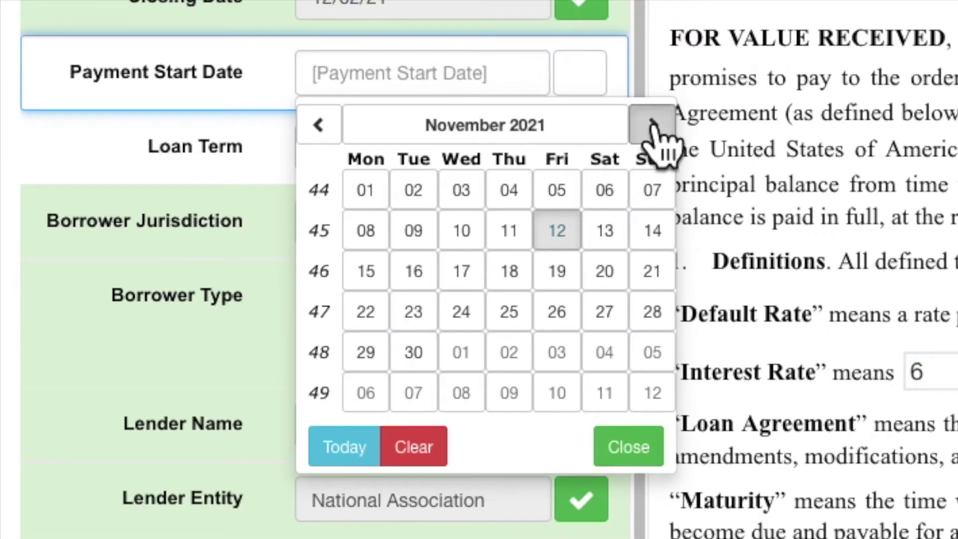
click(652, 125)
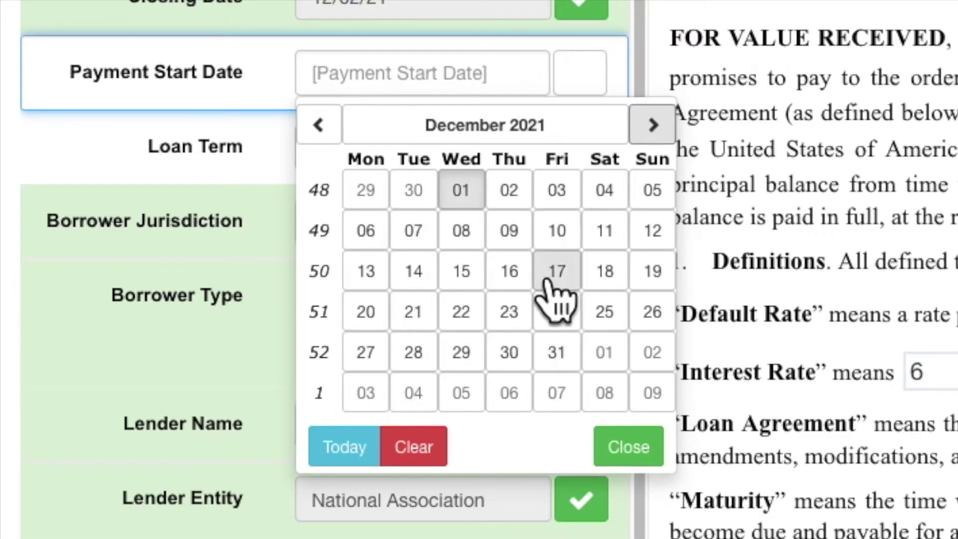
click(652, 125)
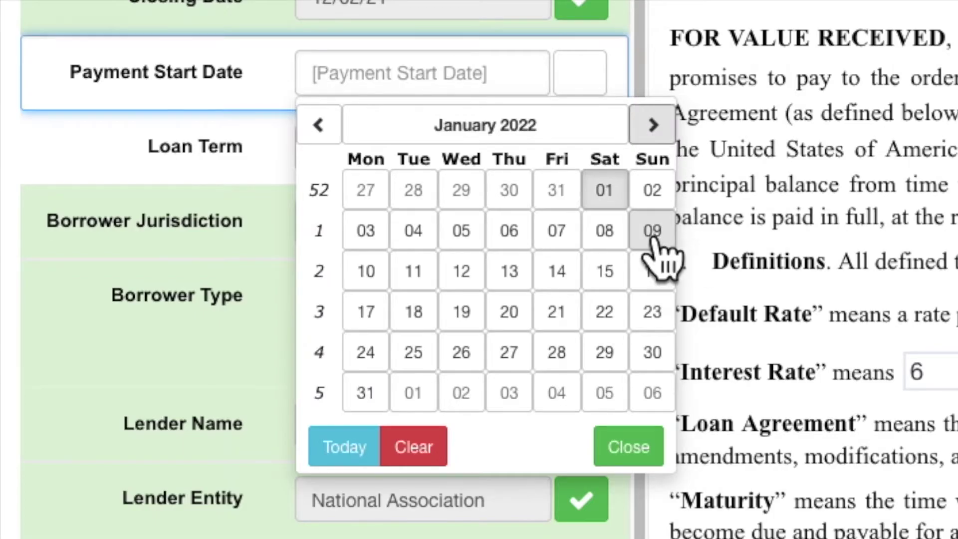
click(603, 191)
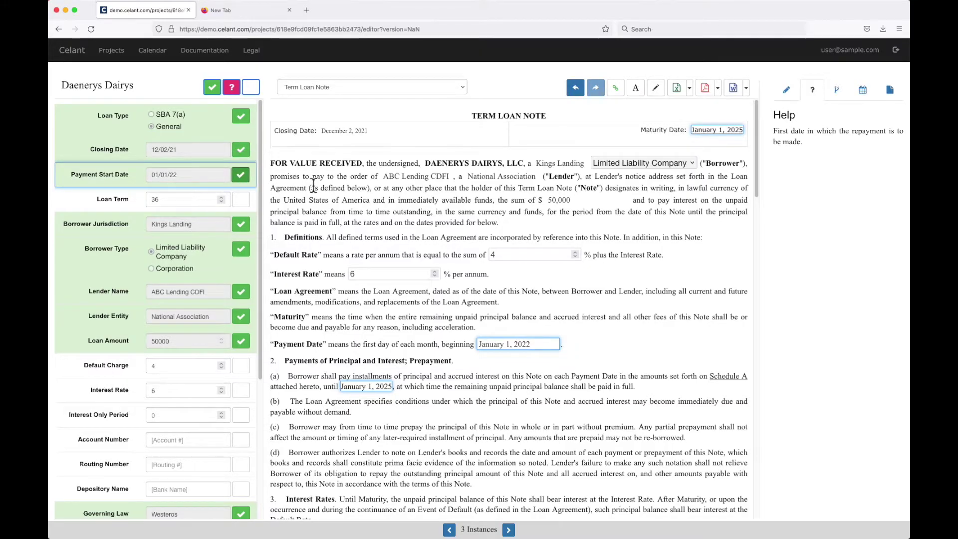
click(244, 202)
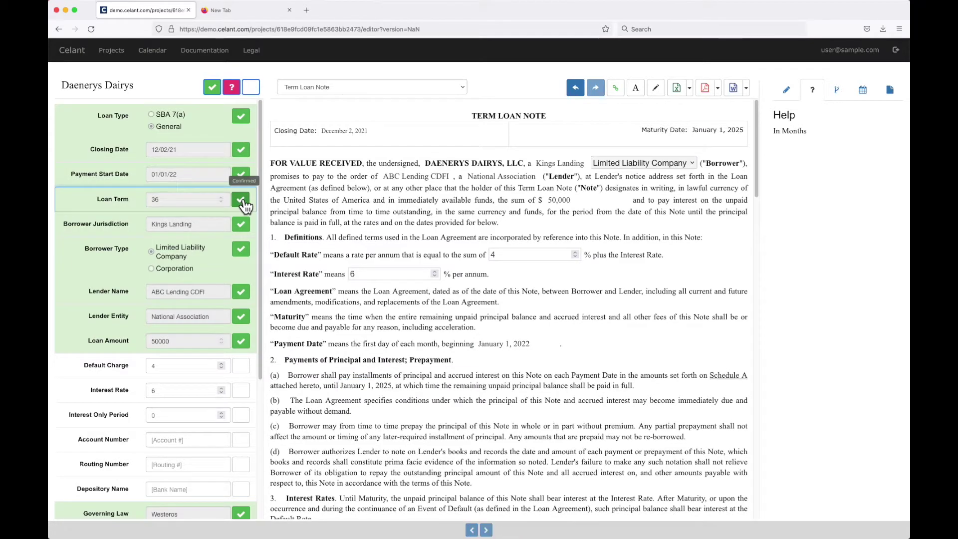
Step: Confirm the Default Charge of 4, Interest Rate of 6 and Interest Only Period of 0
scroll(234, 272, down, 3)
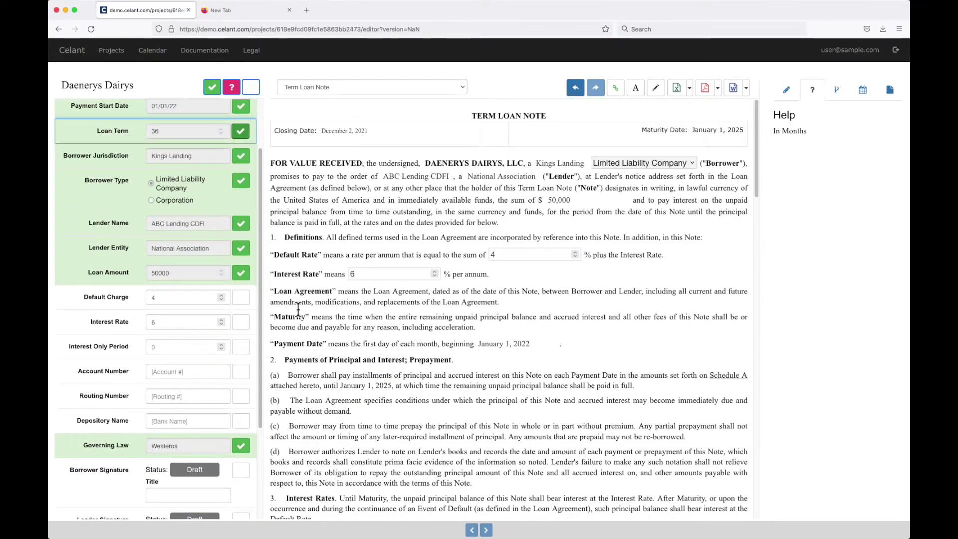
click(241, 298)
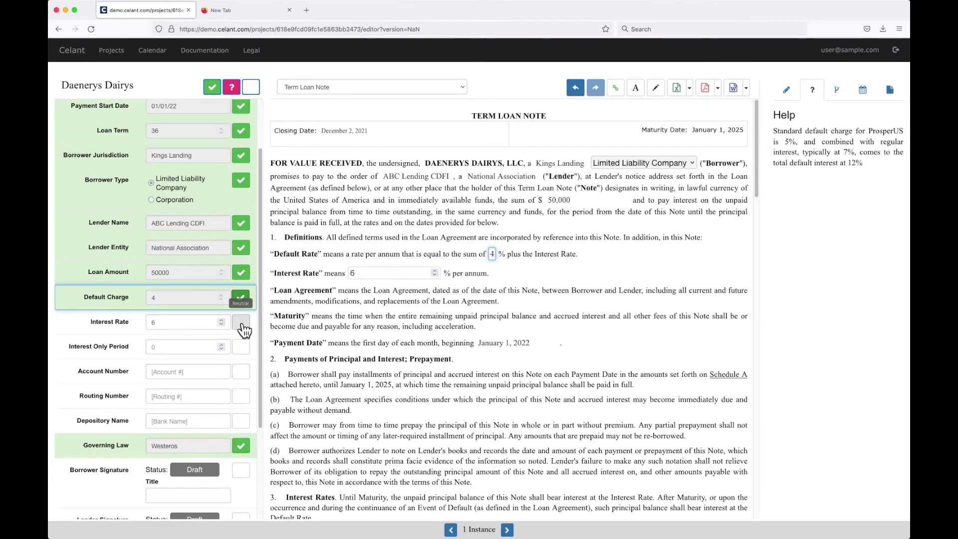
click(242, 323)
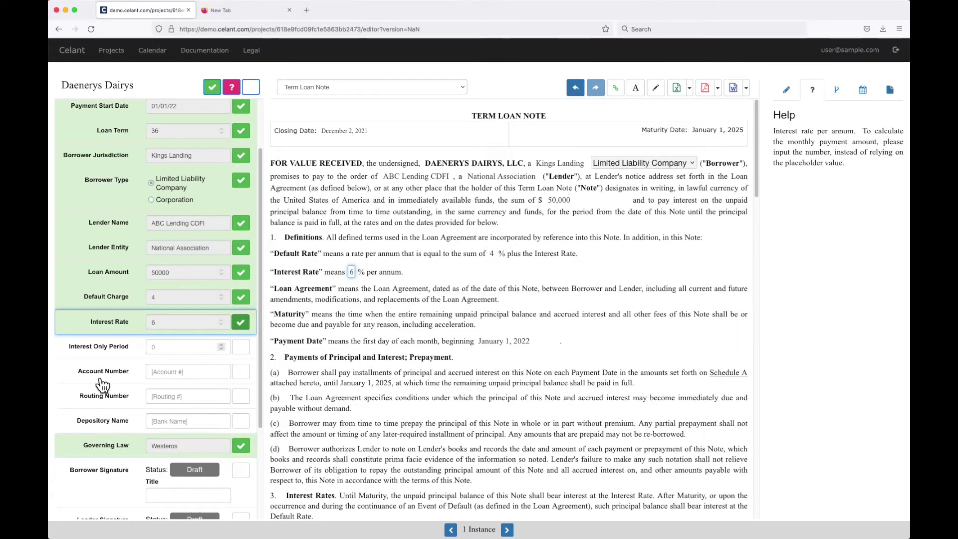
scroll(103, 380, down, 1)
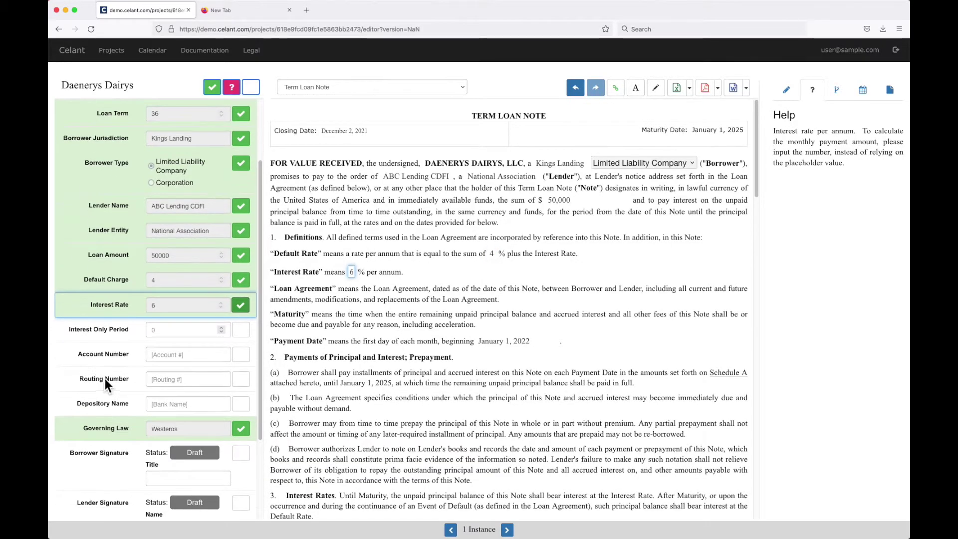
click(242, 331)
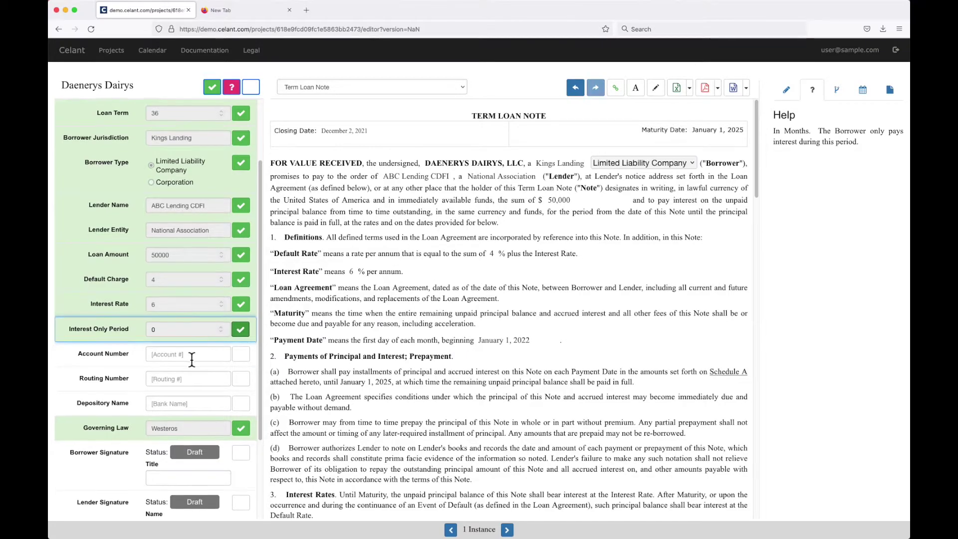
scroll(192, 360, down, 3)
Step: Enter the bank account number and routing number, and confirm both
click(196, 305)
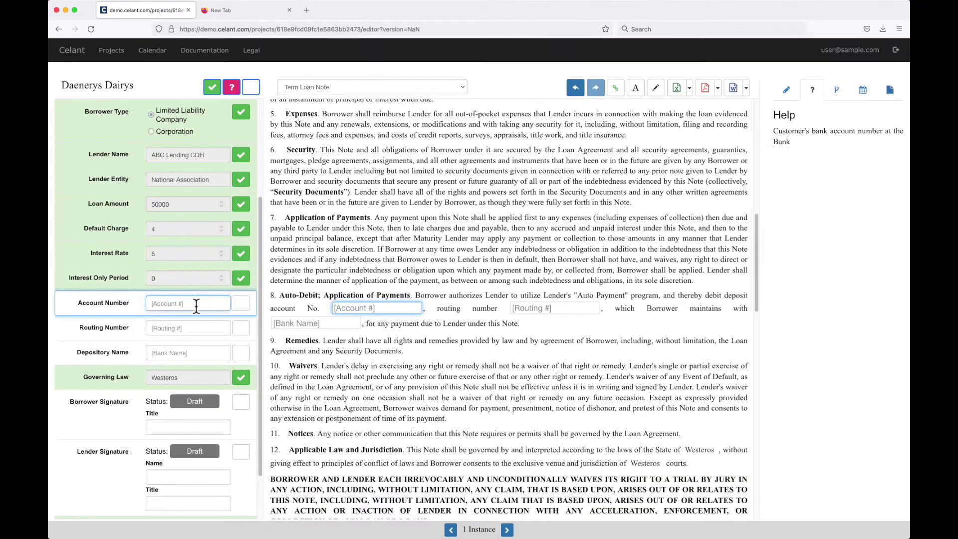
text(123456)
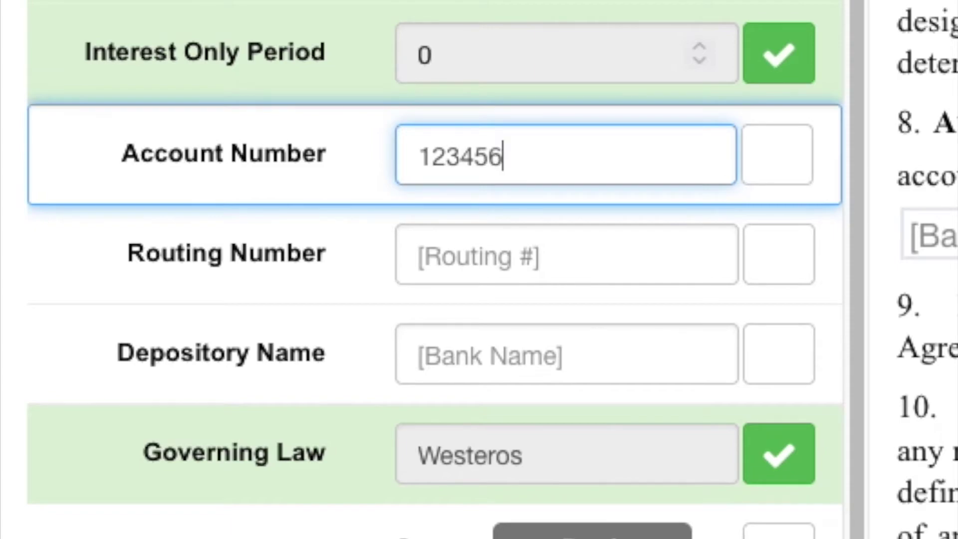
text(78)
click(615, 259)
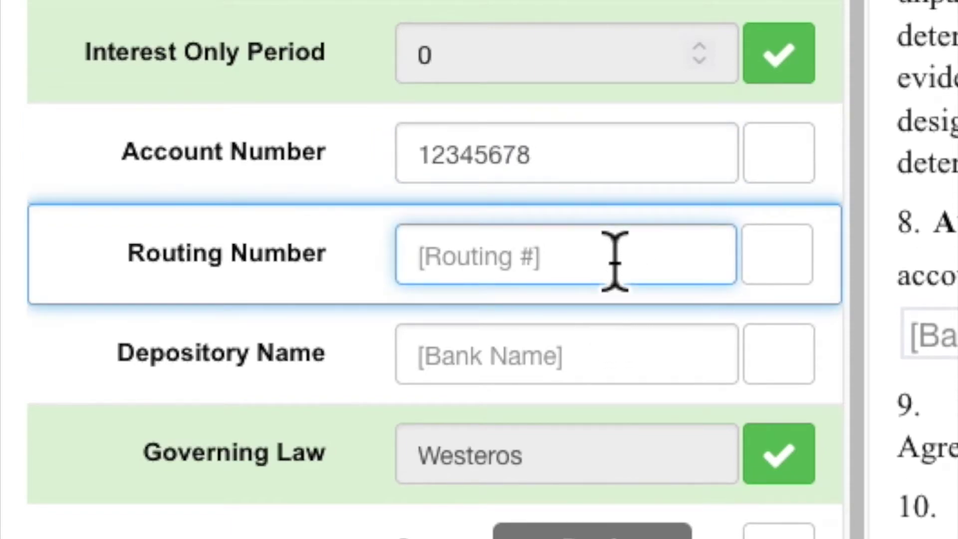
text(1234567)
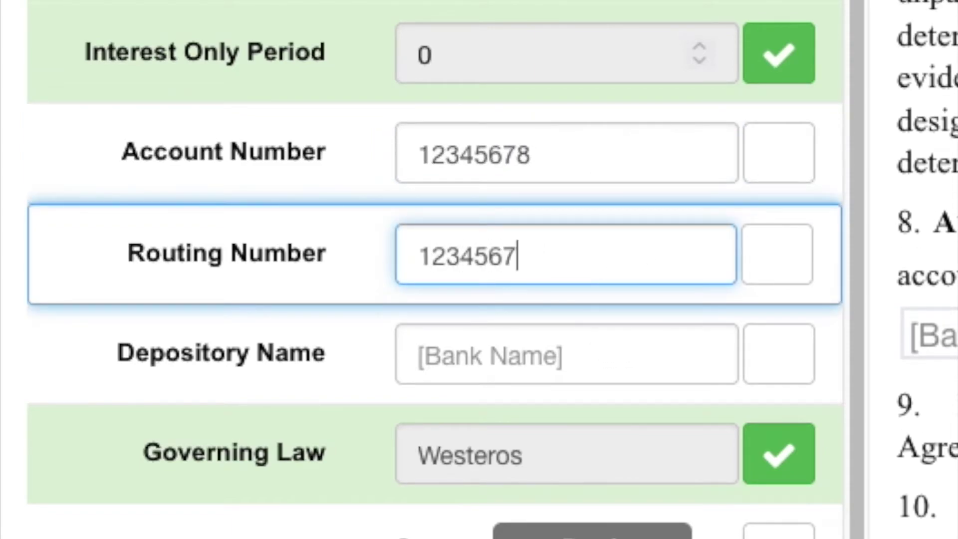
text(890)
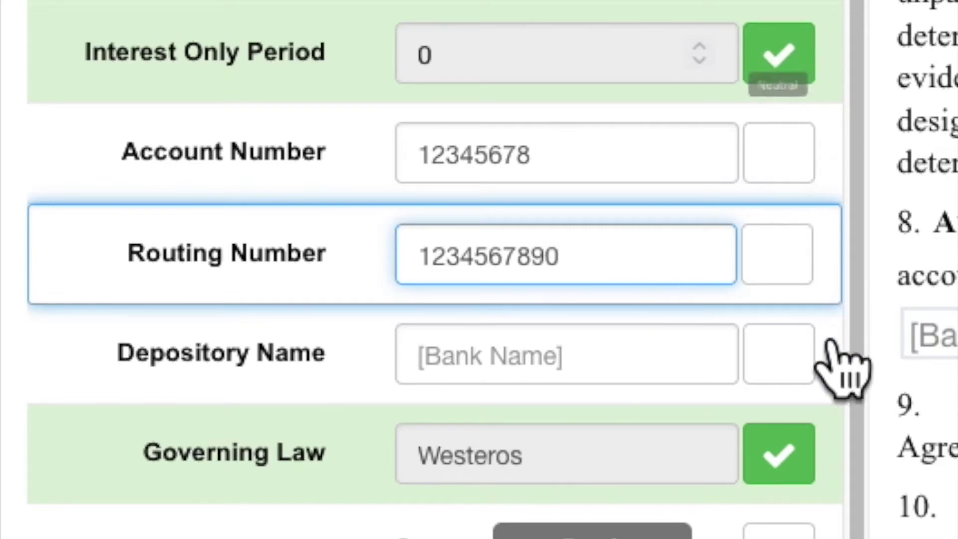
click(796, 172)
click(798, 249)
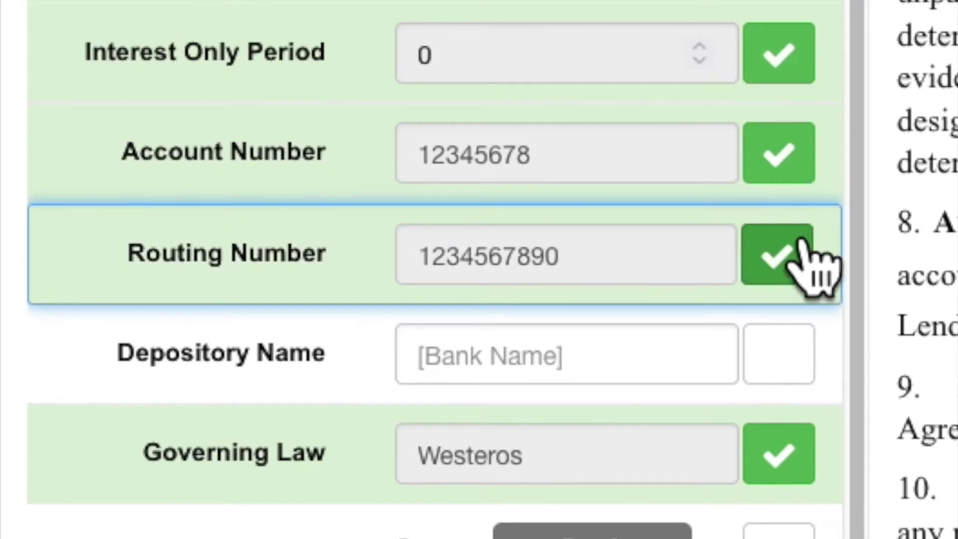
Step: Type Citibank, N.A. as the depository name, correcting the lowercase ending
click(559, 371)
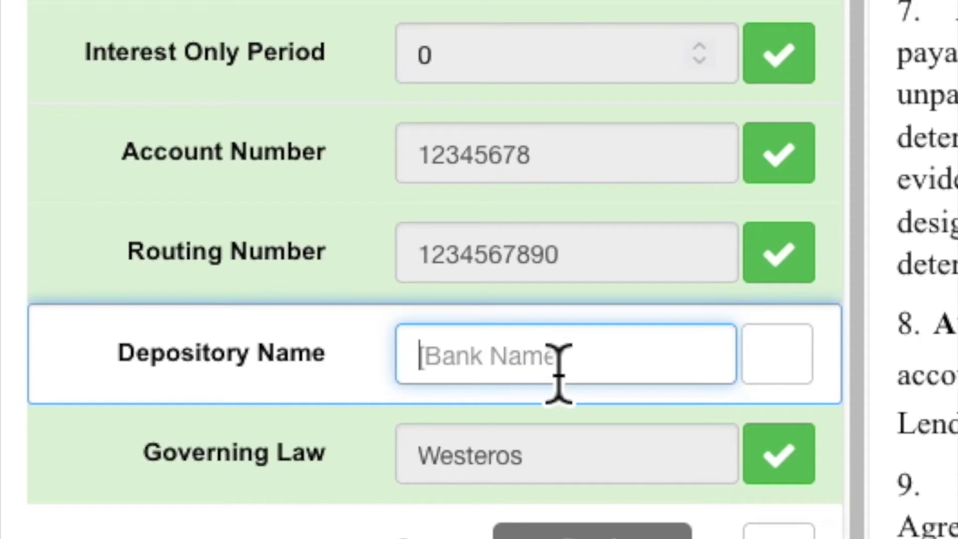
text(C)
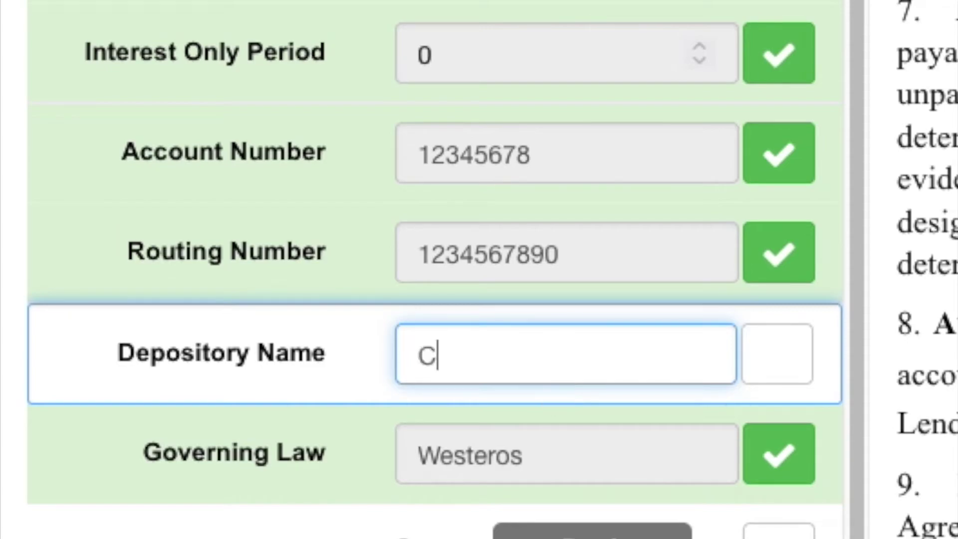
text(itibank, N.a.)
key(BackSpace)
key(BackSpace)
Step: Finish the depository name as Citibank, N.A. and confirm it
text(A.)
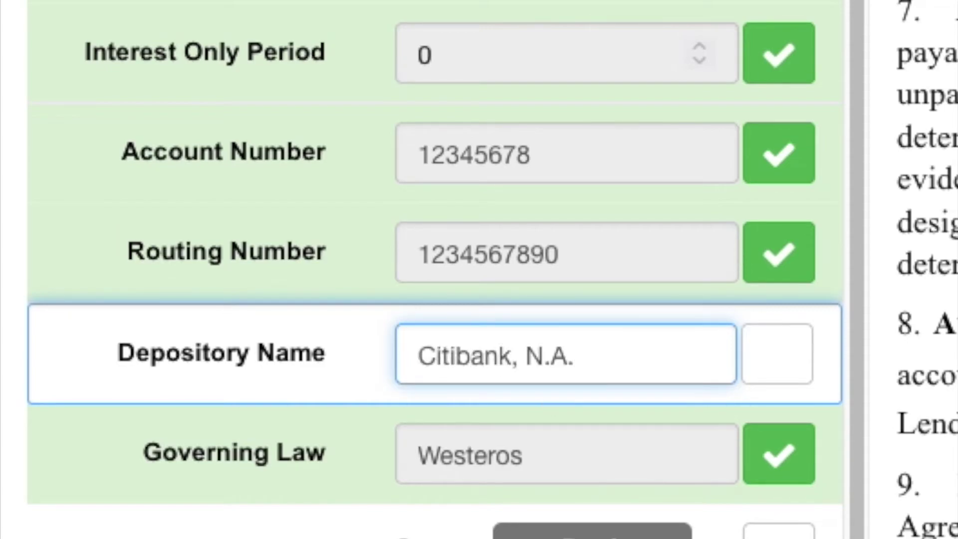
click(779, 360)
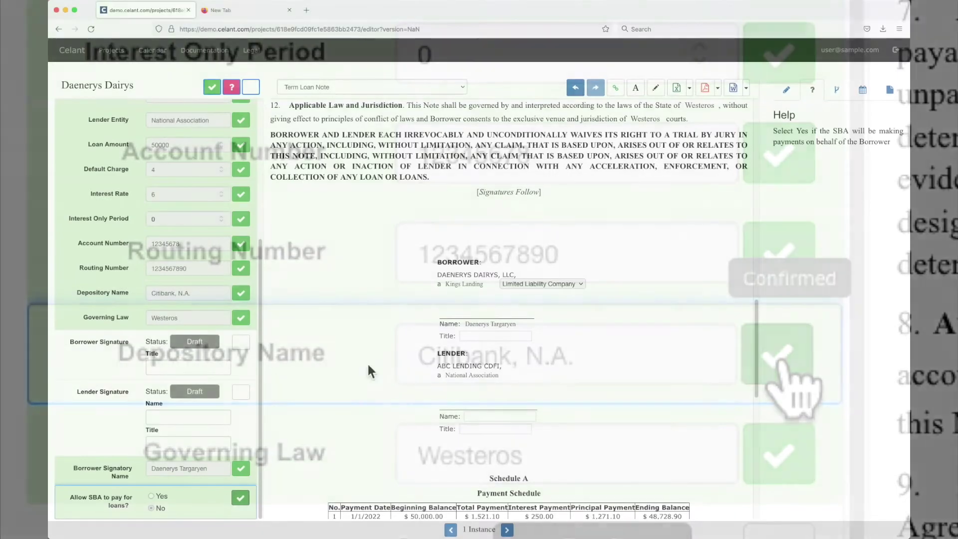
scroll(365, 354, down, 8)
scroll(708, 298, down, 6)
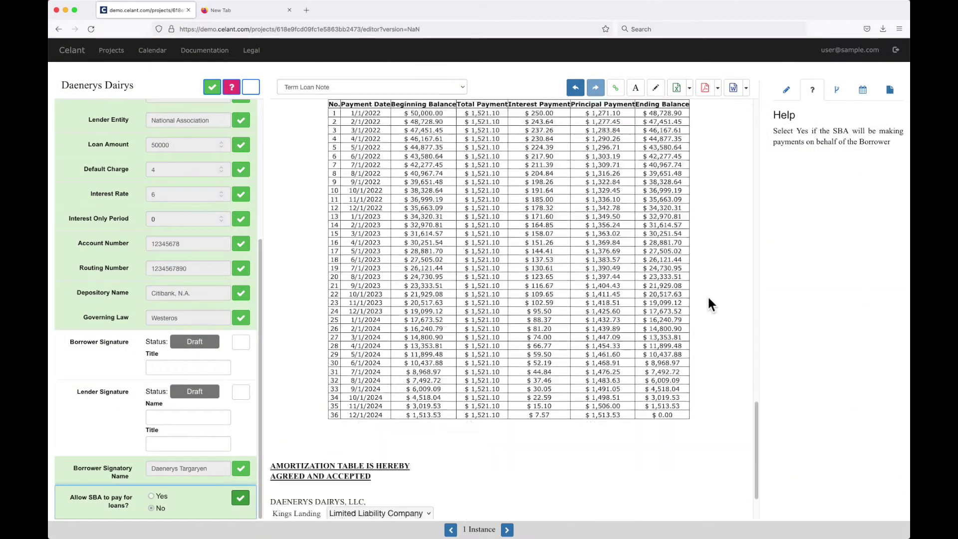
Step: Review the amortization table, then switch to the Security Agreement
scroll(151, 213, up, 4)
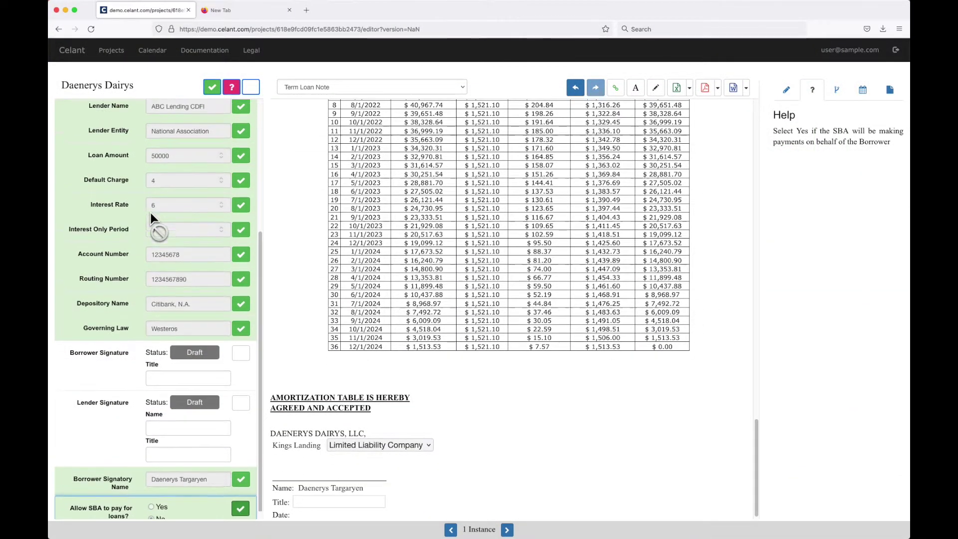
scroll(675, 325, down, 1)
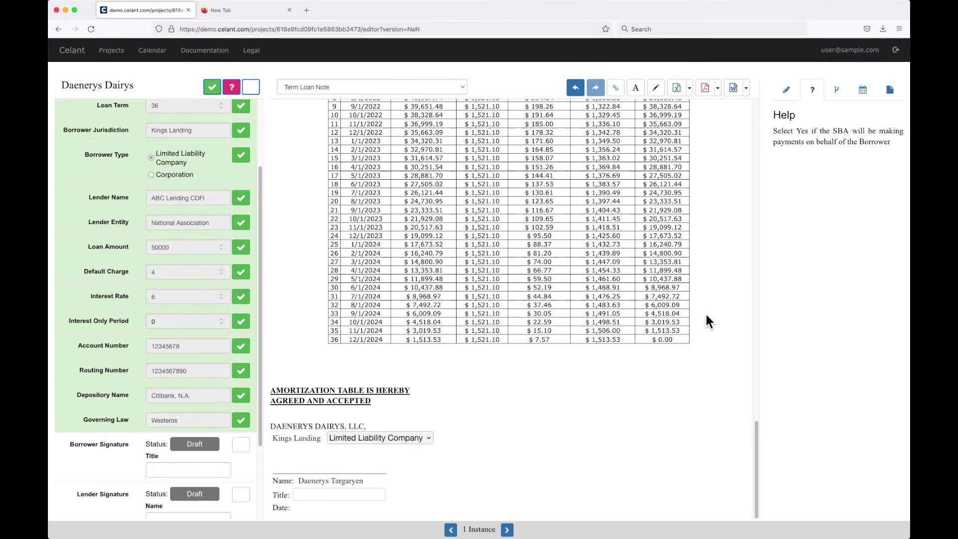
scroll(706, 315, up, 20)
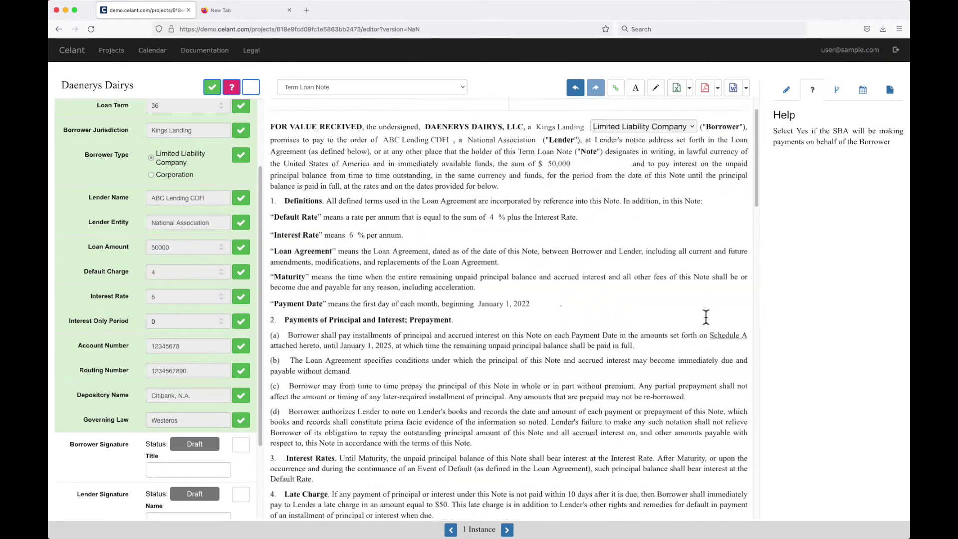
scroll(706, 315, up, 1)
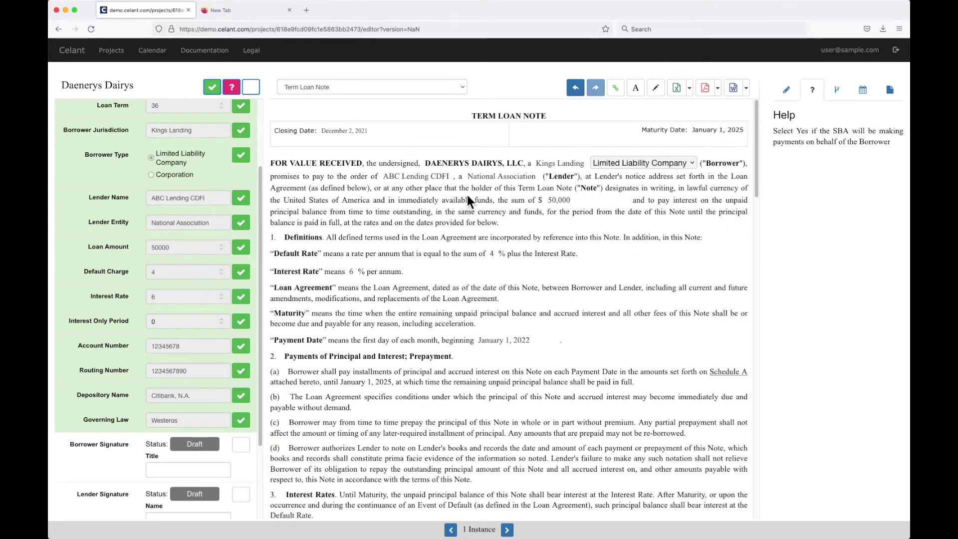
click(422, 90)
click(415, 96)
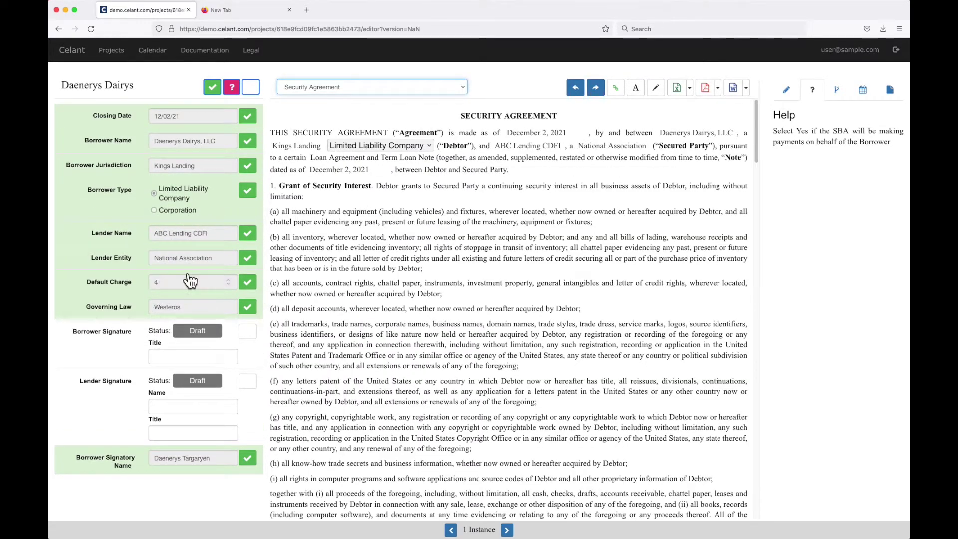
Step: Switch to the Guaranty and confirm the guarantor is not an entity (No)
click(424, 89)
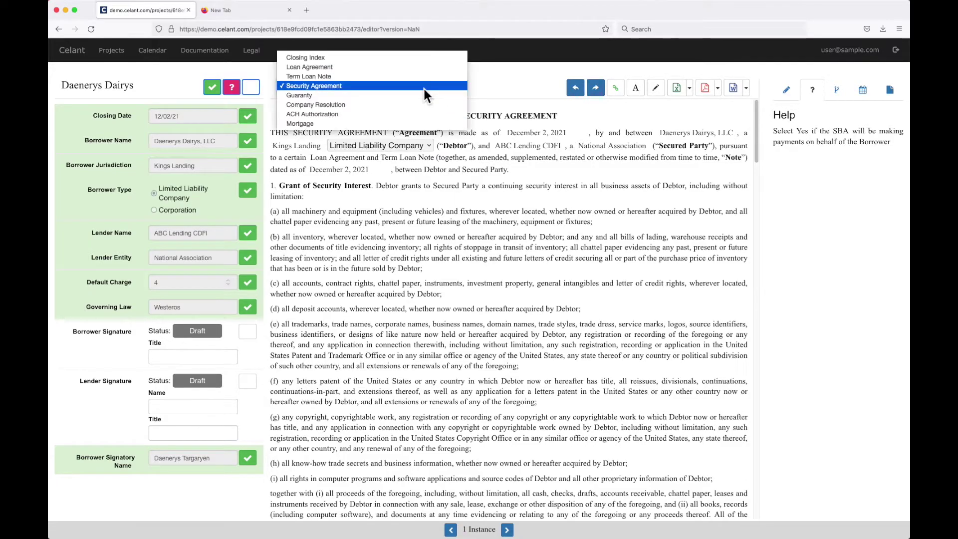
click(420, 95)
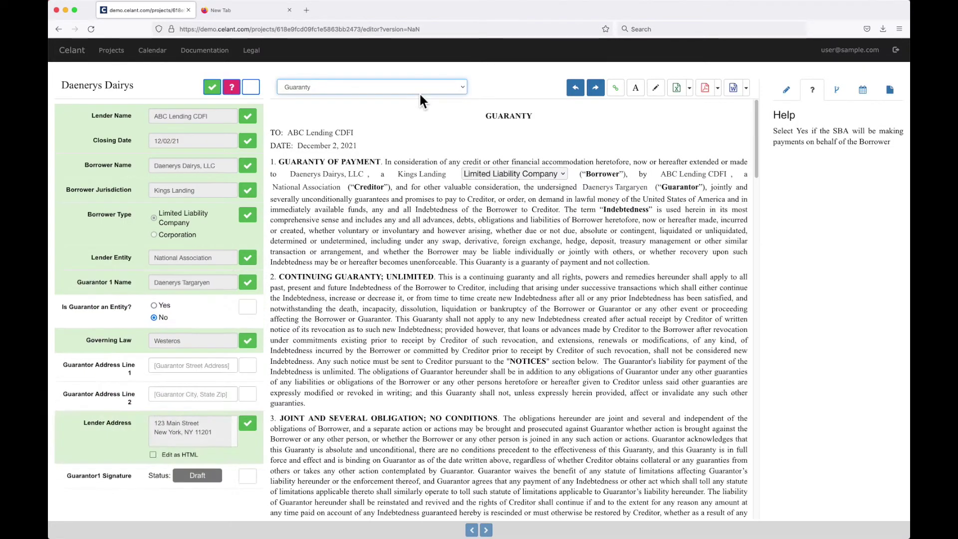
click(249, 309)
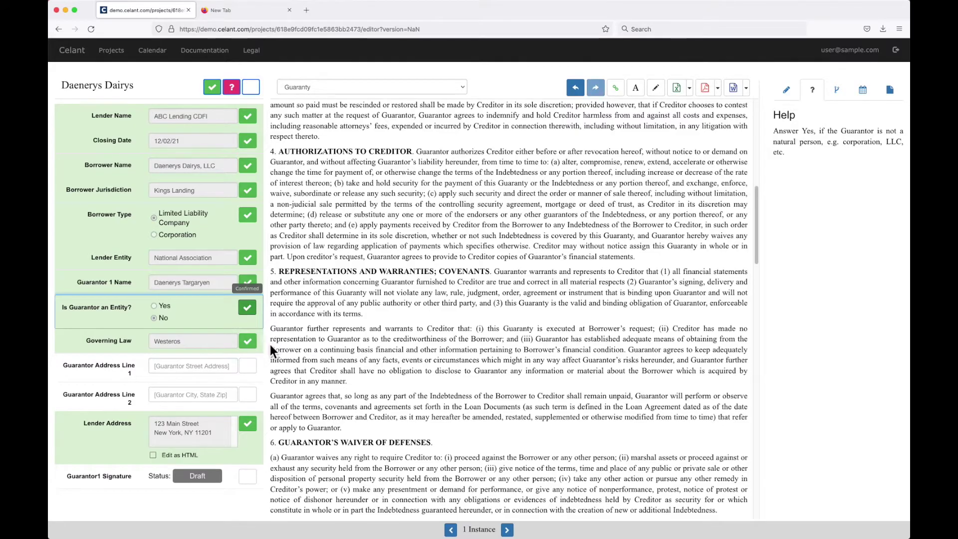
Step: Enter the guarantor's two address lines and confirm both
click(188, 368)
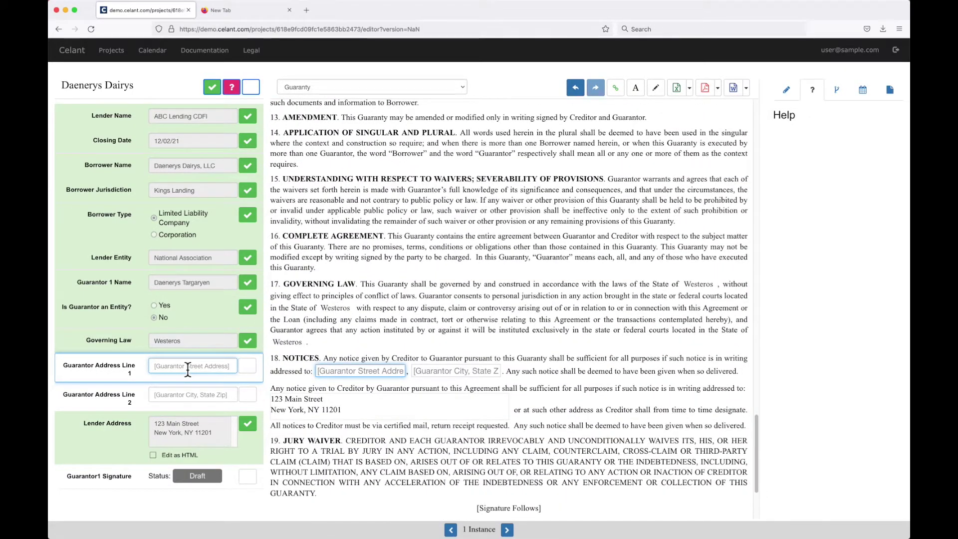
text(2 Palace Drive)
key(Tab)
text(Kings Landing, Westeros)
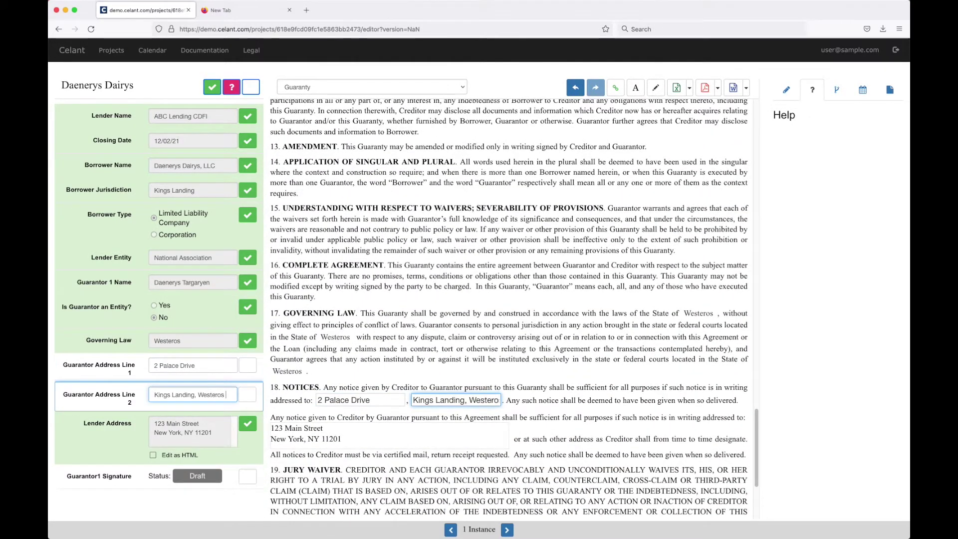
text( 11011)
click(247, 366)
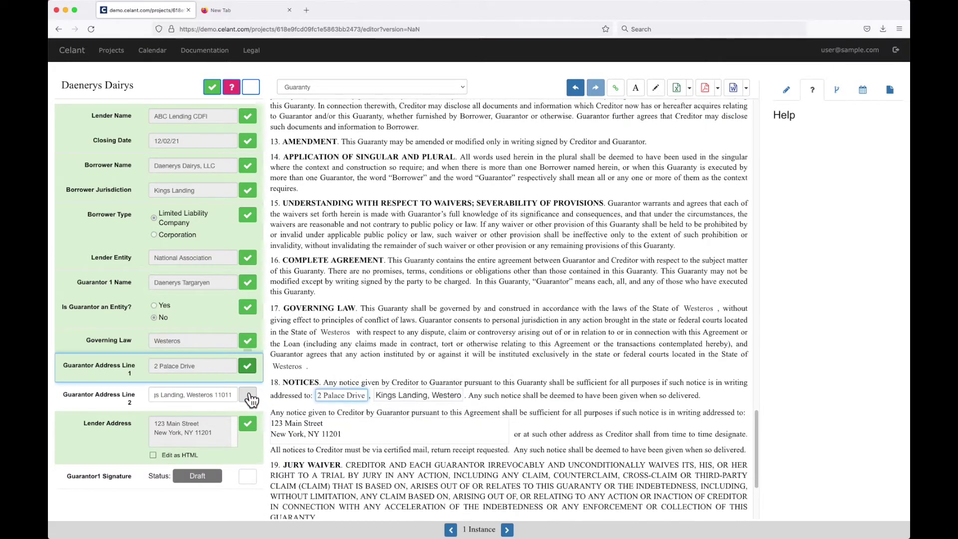
click(248, 395)
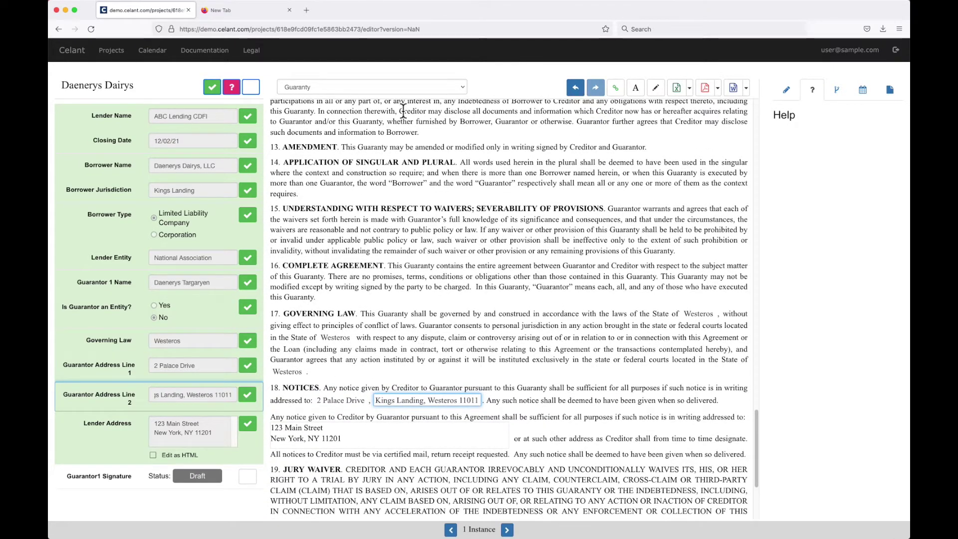
click(398, 92)
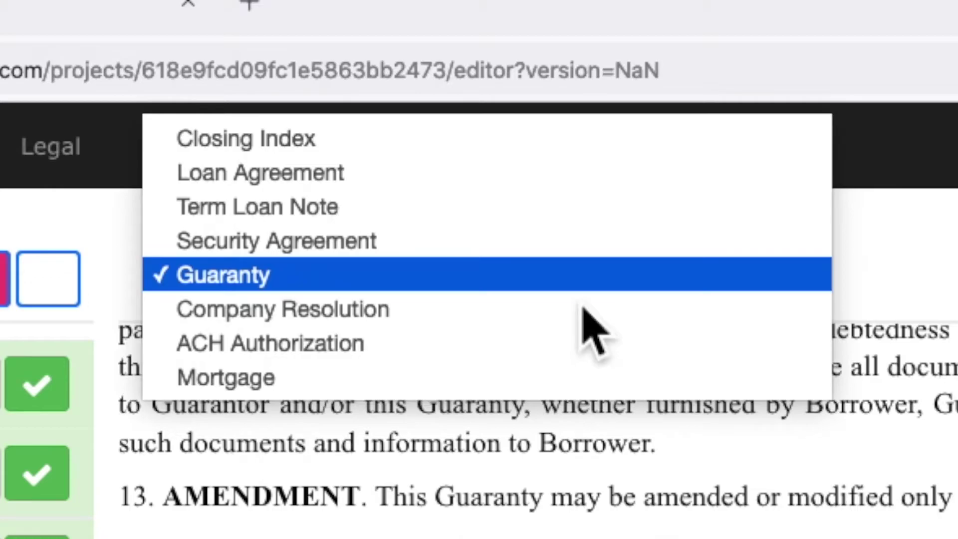
Step: Switch to the Mortgage document and export only this document to Word
click(558, 378)
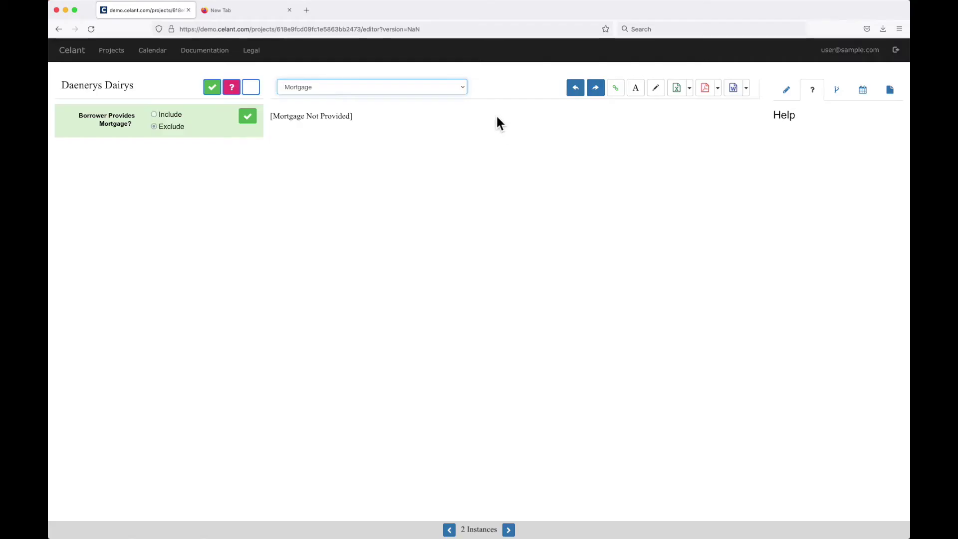
click(746, 89)
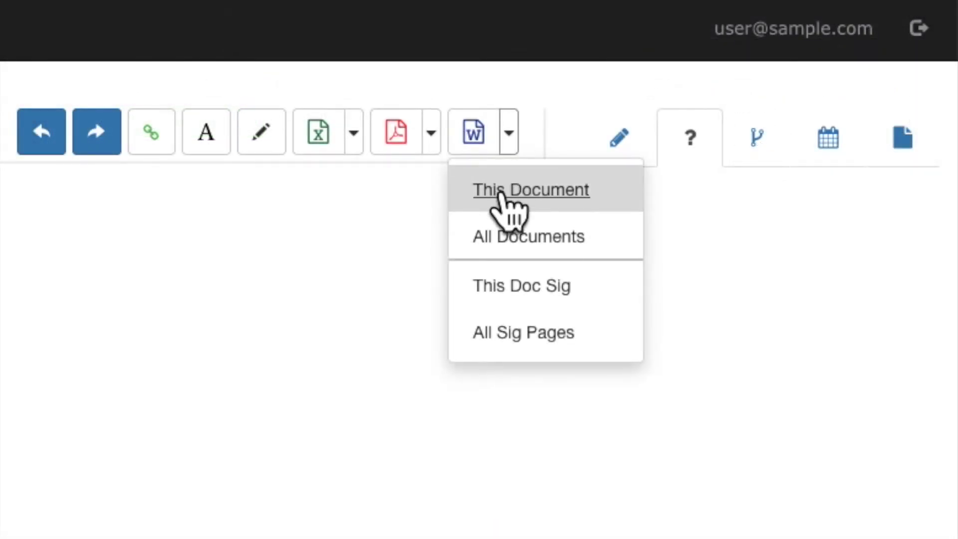
click(510, 236)
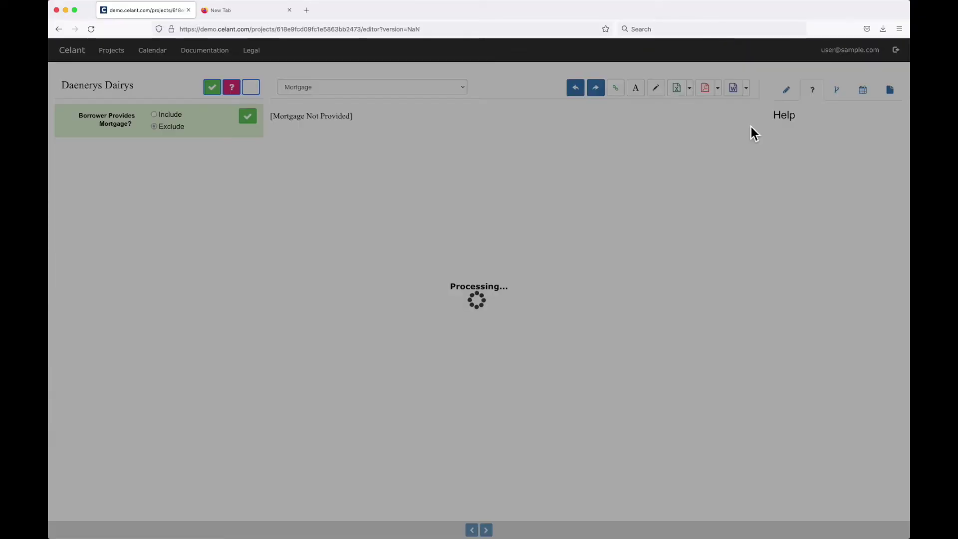
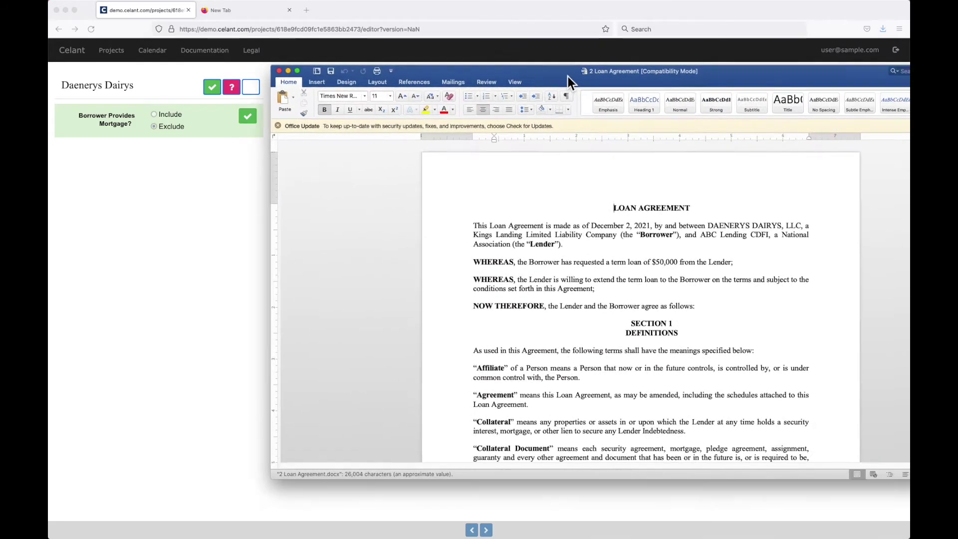
Step: Scroll through the Loan Agreement in Word, then close it
scroll(522, 255, down, 3)
scroll(522, 255, down, 5)
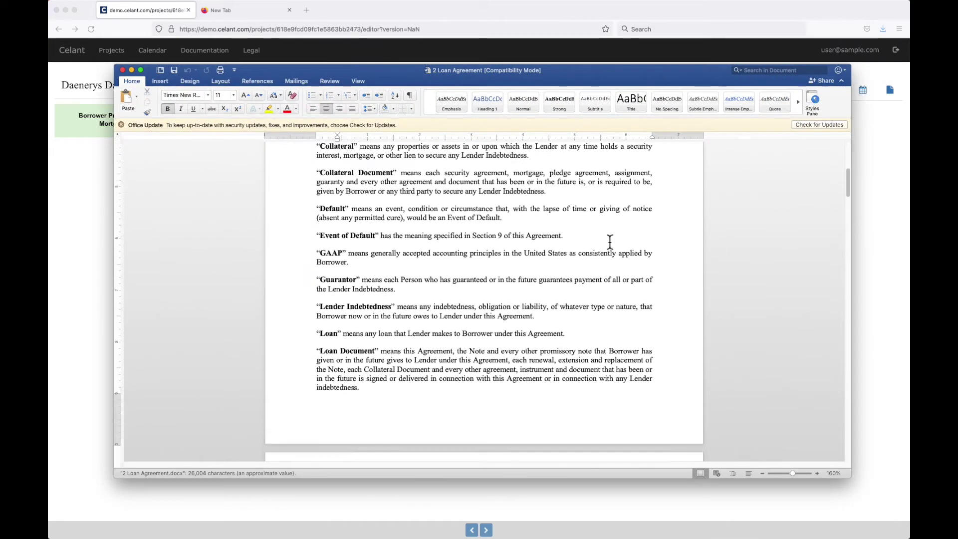
mouse_move(846, 193)
mouse_down()
mouse_move(836, 316)
mouse_move(845, 389)
mouse_move(833, 442)
mouse_up()
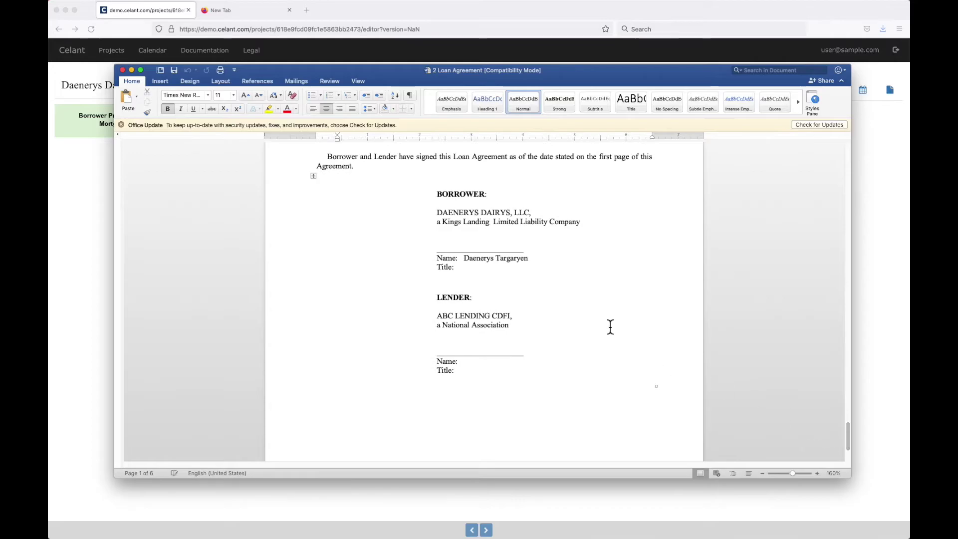
click(123, 71)
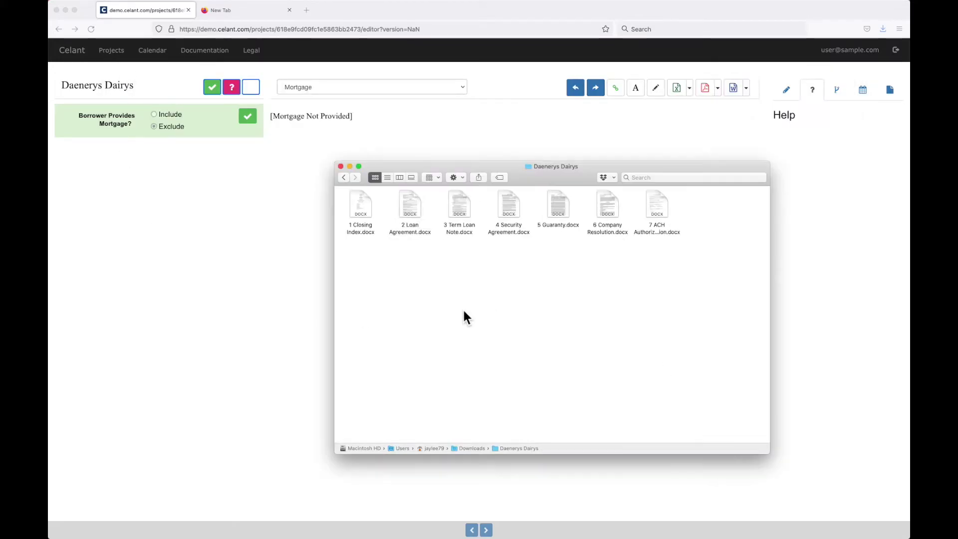
Step: Open 3 Term Loan Note.docx, read through it, and close it
double_click(460, 208)
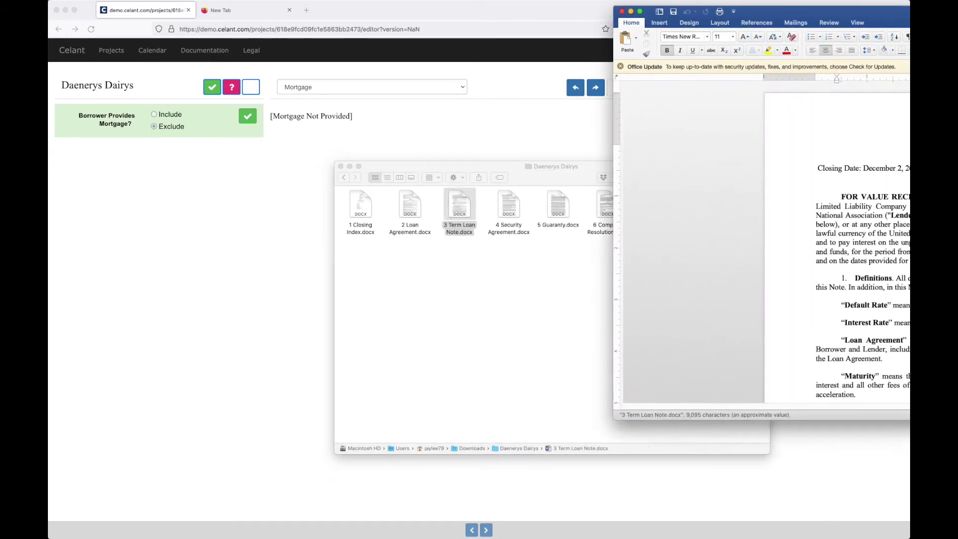
scroll(579, 238, down, 4)
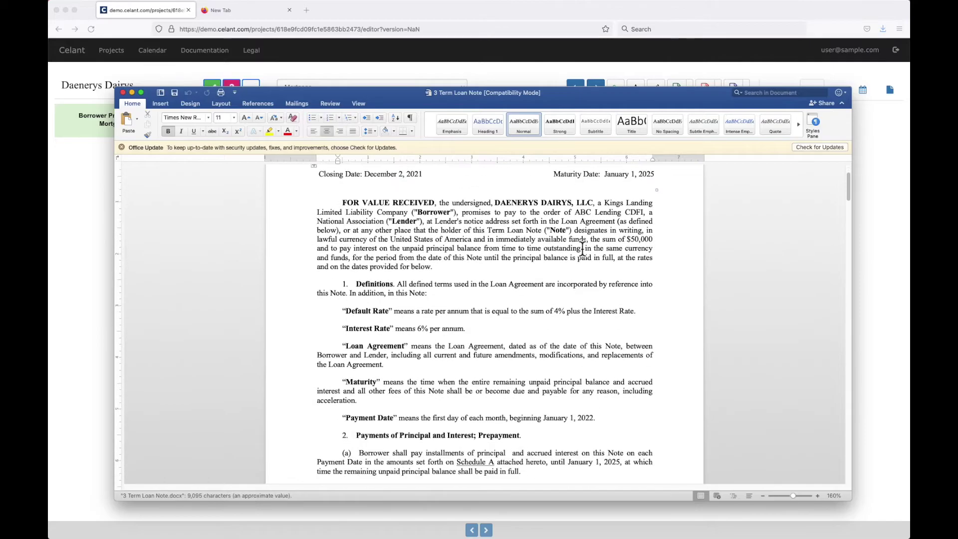
scroll(848, 192, down, 1)
mouse_move(848, 192)
mouse_down()
mouse_move(825, 440)
mouse_move(848, 447)
mouse_move(849, 155)
mouse_up()
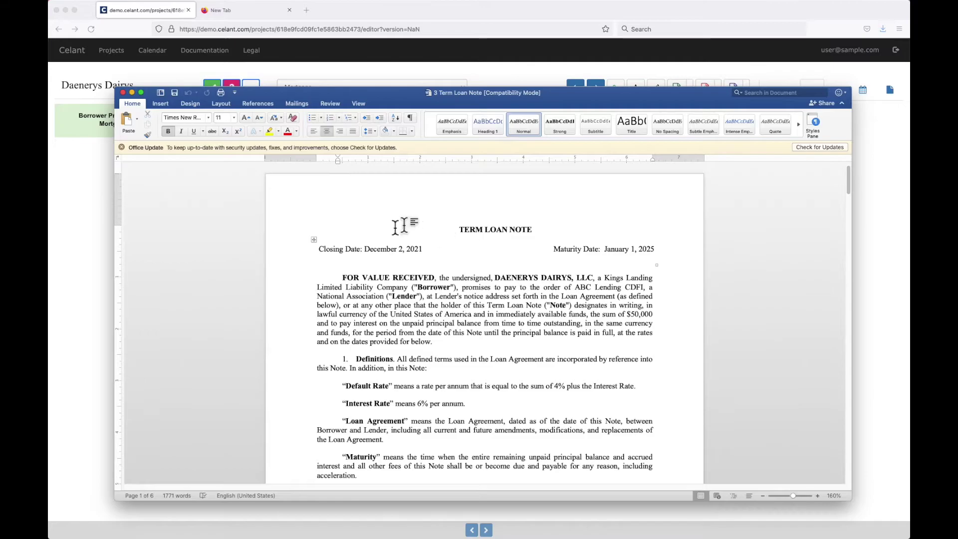
click(123, 92)
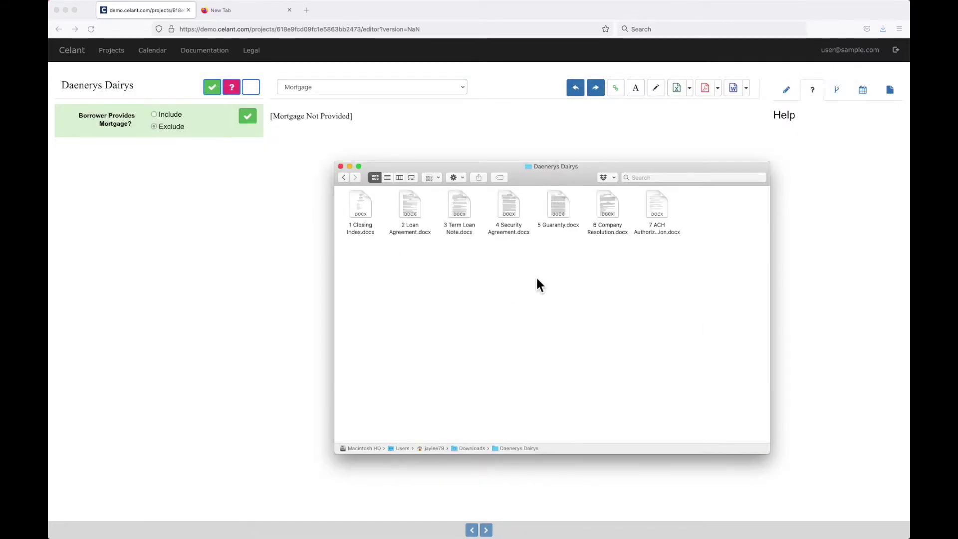
Step: Close the folder window, switch Celant to the Closing Index document, and show the PDF export choices
click(340, 166)
click(406, 88)
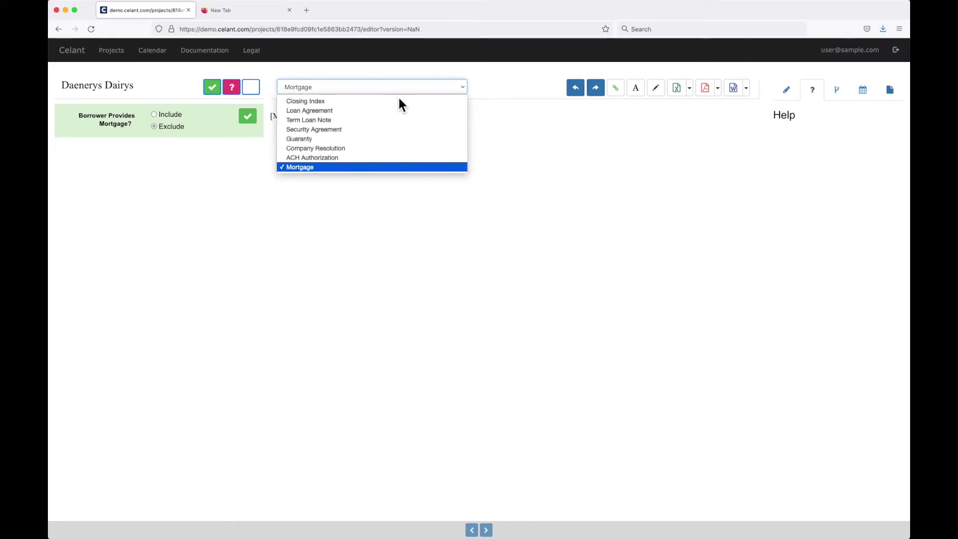
click(397, 98)
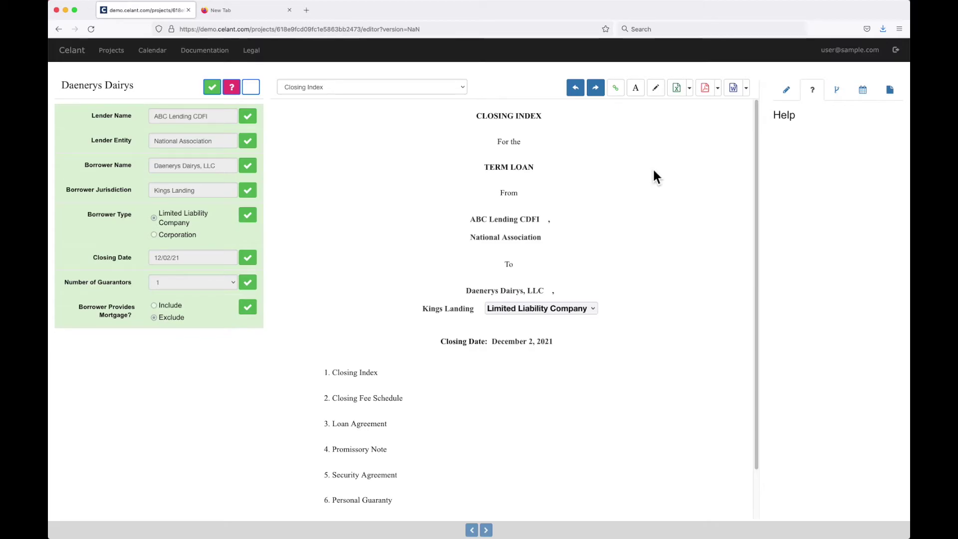
click(717, 88)
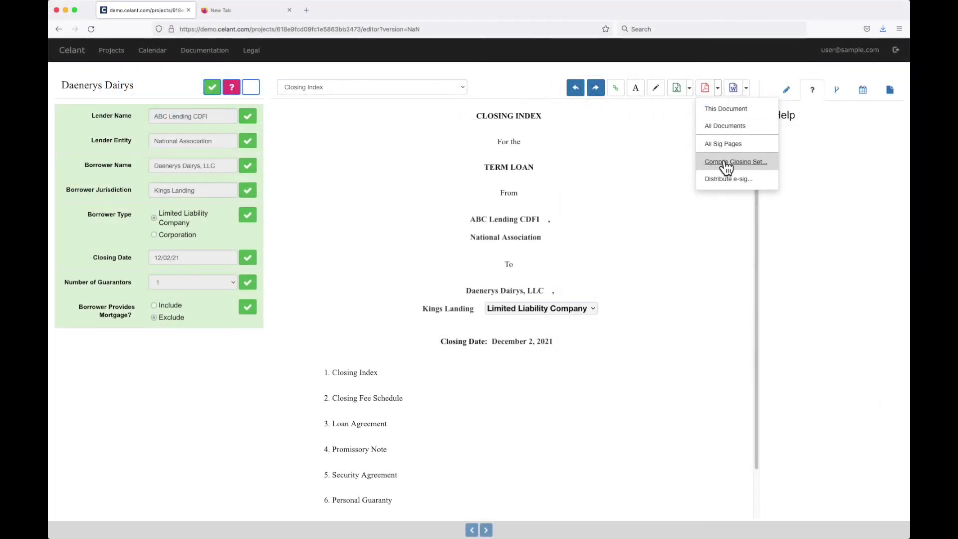
Step: Compile the closing set, download the signature pages packet, and open Daenerys Dairys.pdf
click(726, 162)
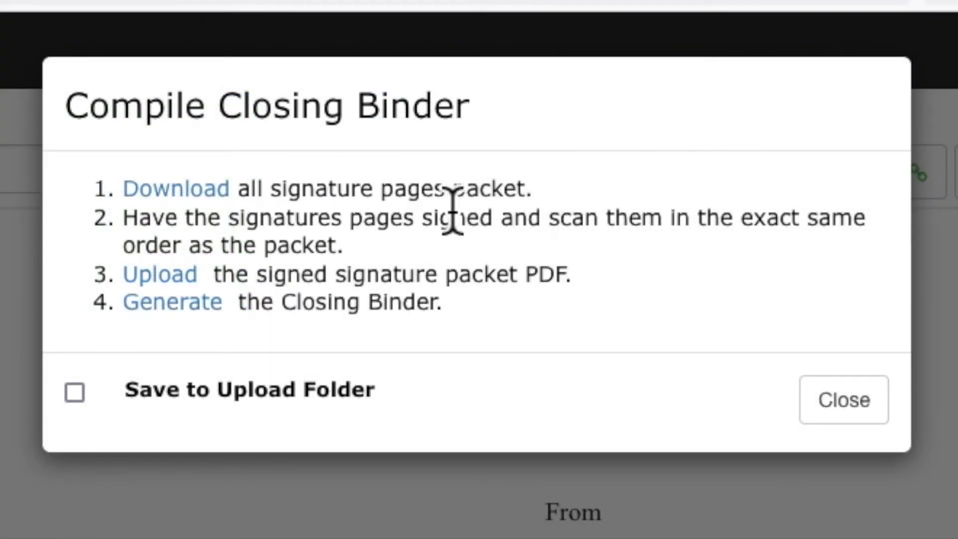
click(202, 192)
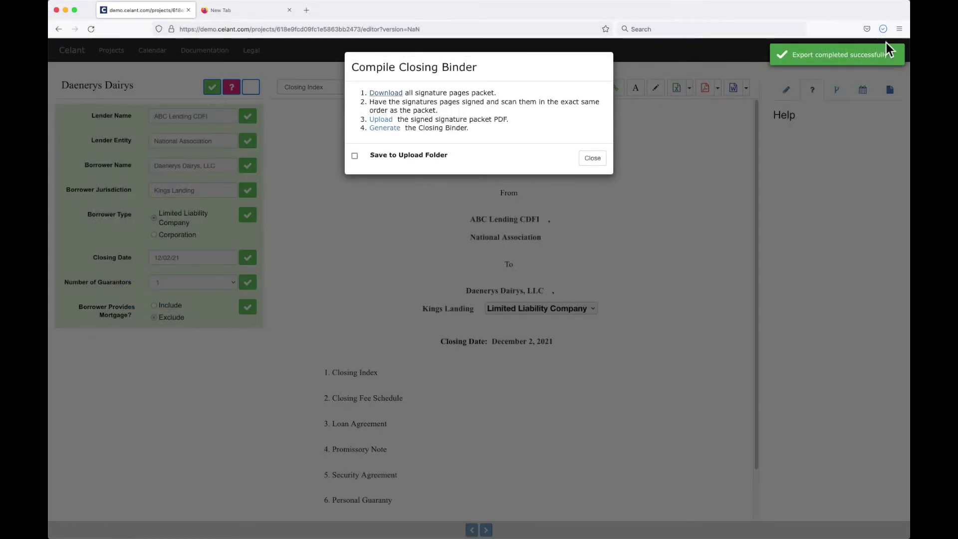
click(883, 29)
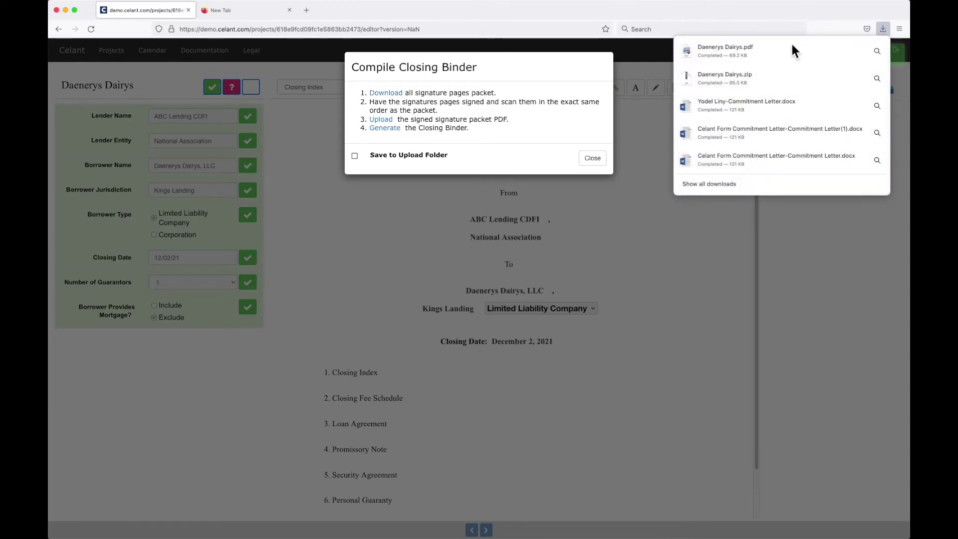
click(751, 56)
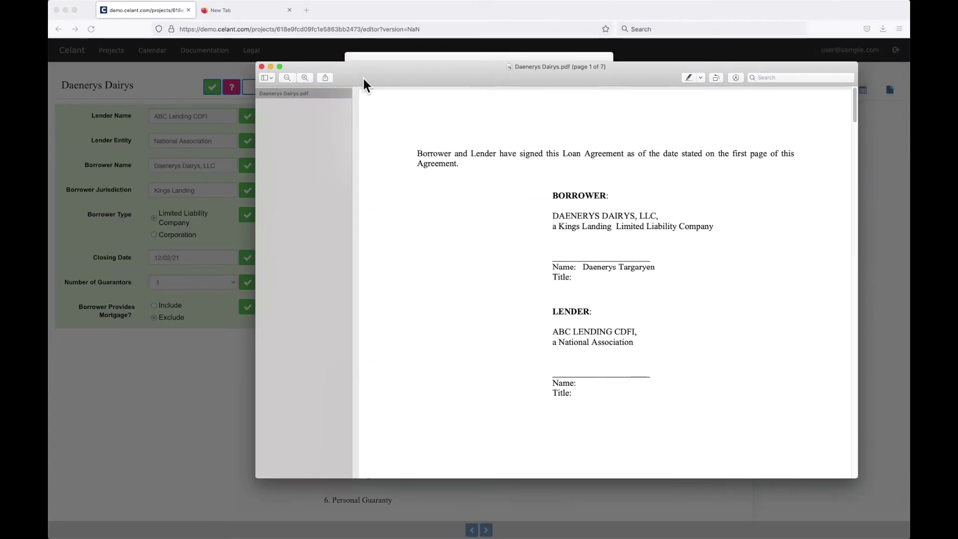
Step: Scroll through the signature pages in Daenerys Dairys.pdf and close Preview
scroll(556, 266, down, 10)
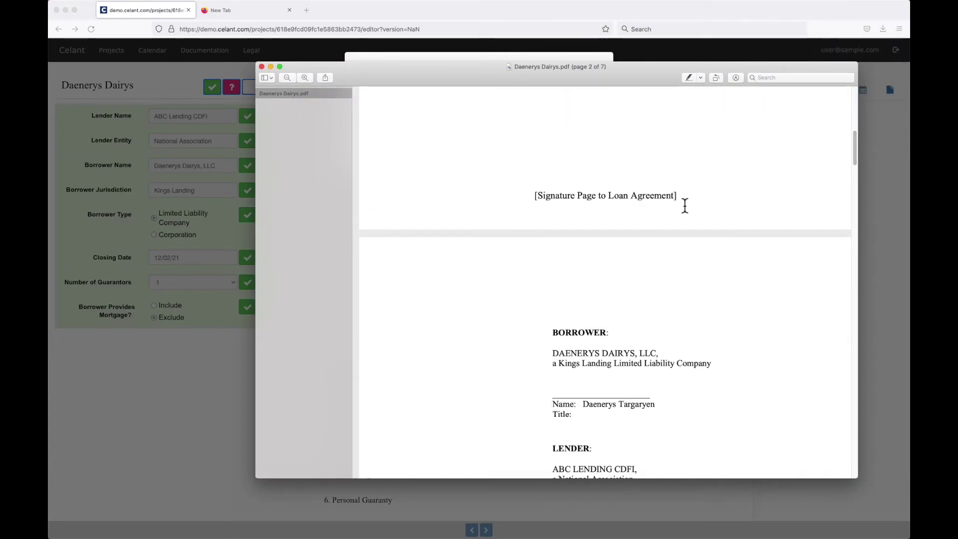
mouse_move(854, 151)
mouse_down()
mouse_move(838, 269)
mouse_move(852, 472)
mouse_move(858, 100)
mouse_up()
click(262, 67)
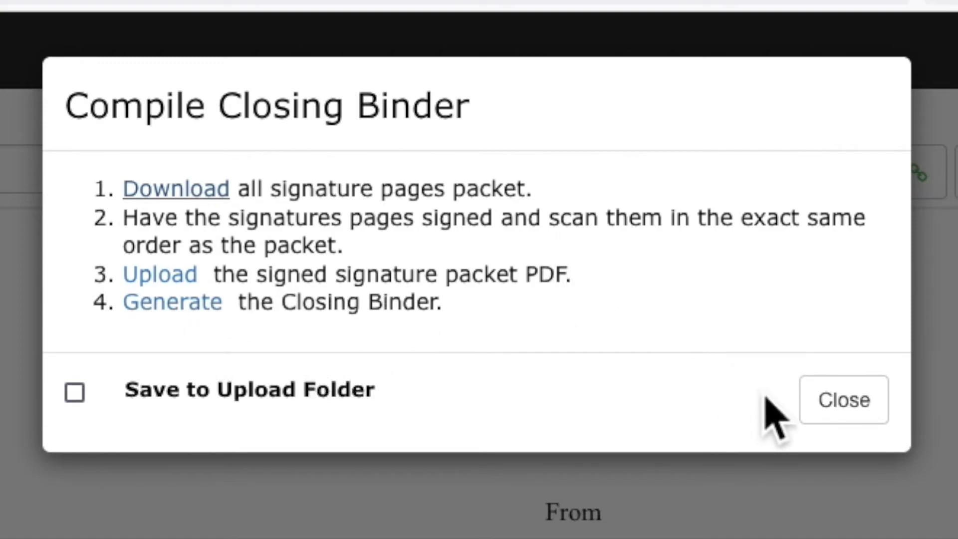
Step: Close the Compile Closing Binder dialog and select only the first Daenerys Dairys project
click(821, 407)
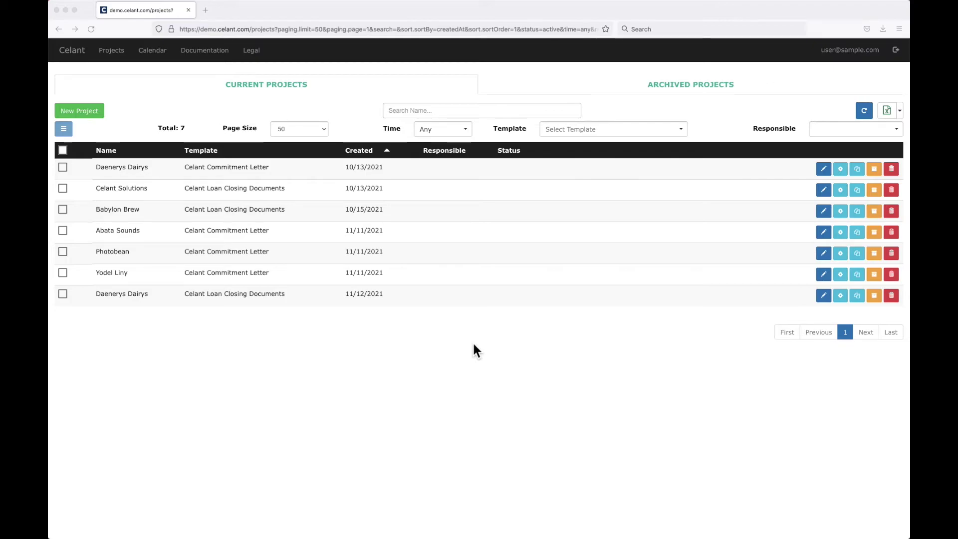
click(63, 168)
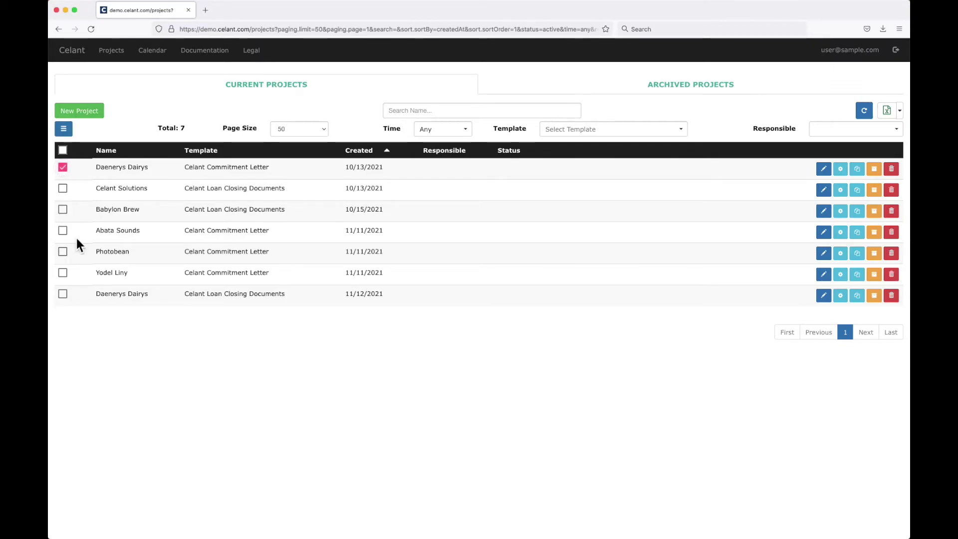
click(62, 149)
click(63, 168)
Step: Batch-assign internal Review as the selected project's responsible person
click(64, 131)
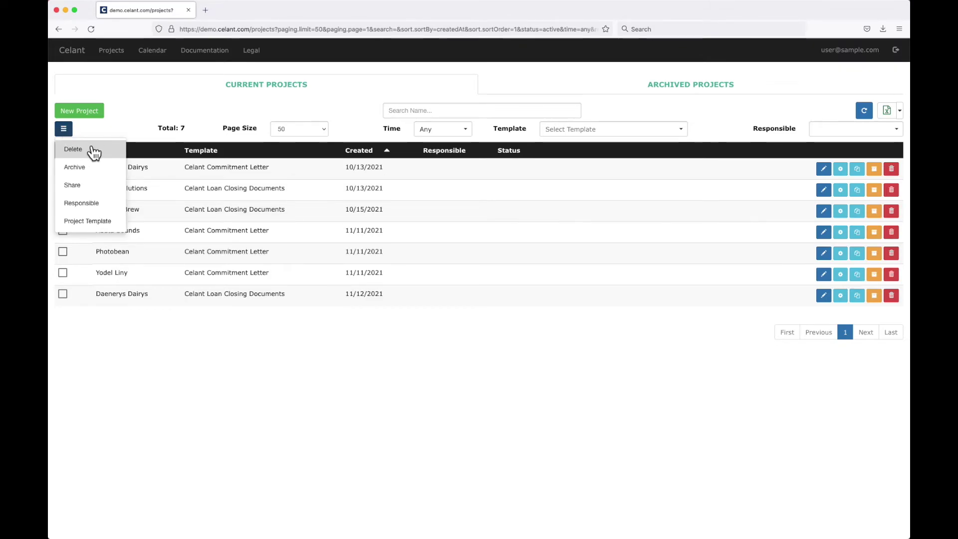
click(102, 203)
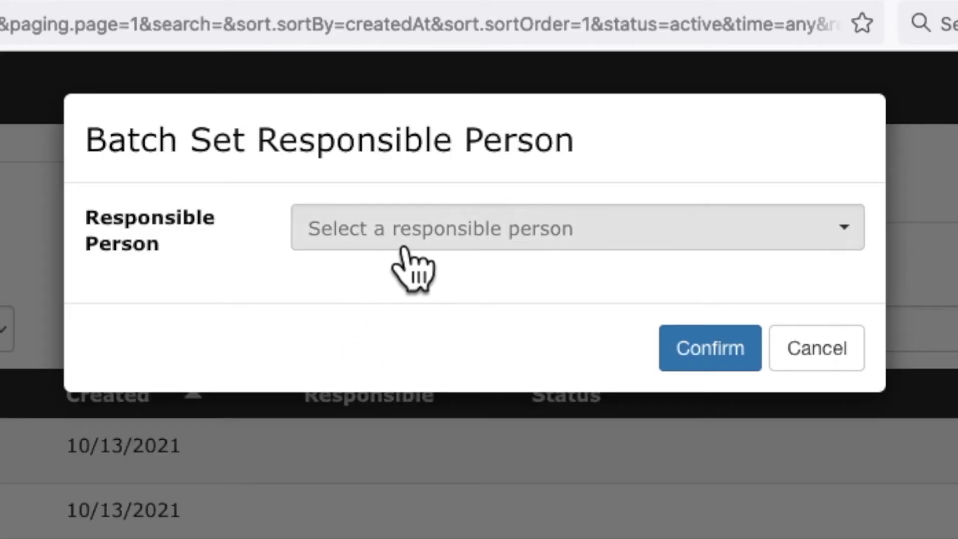
click(457, 95)
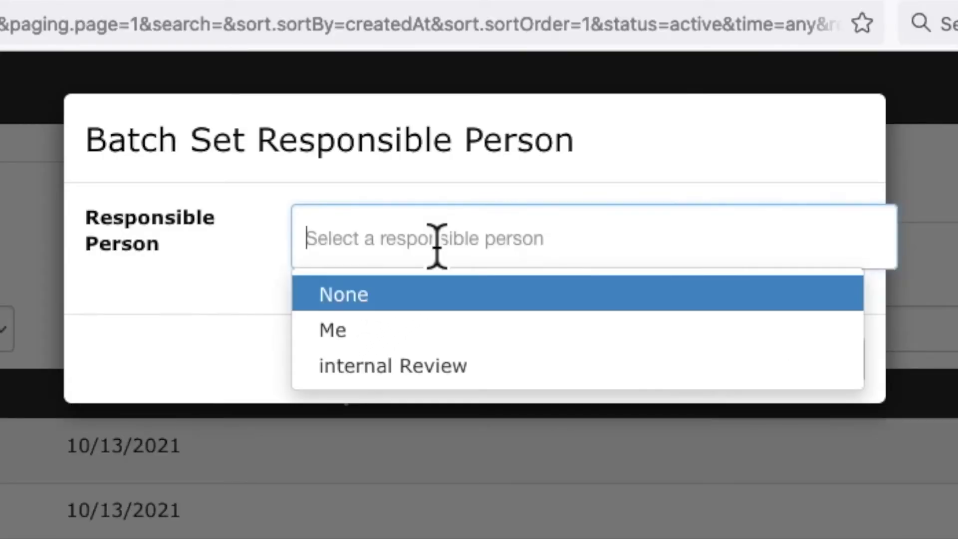
click(414, 366)
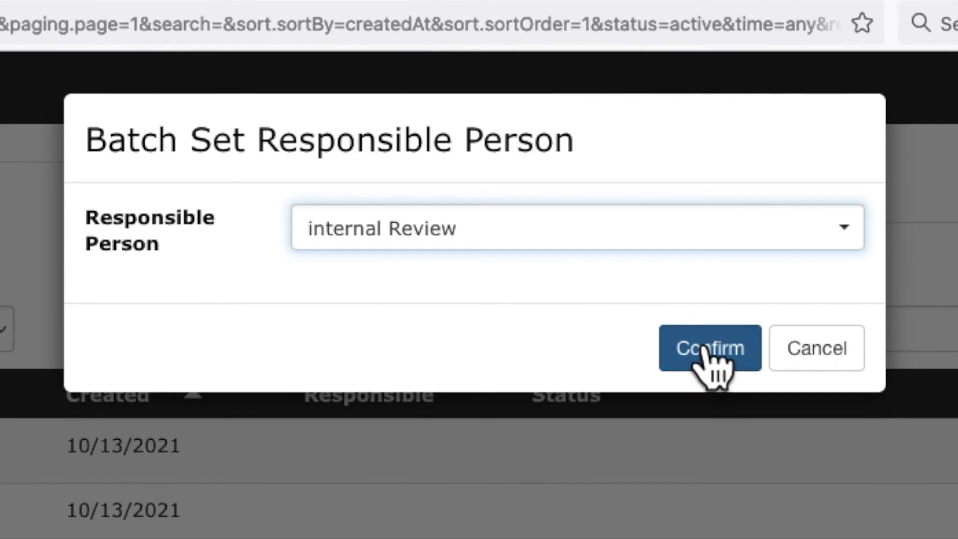
click(708, 349)
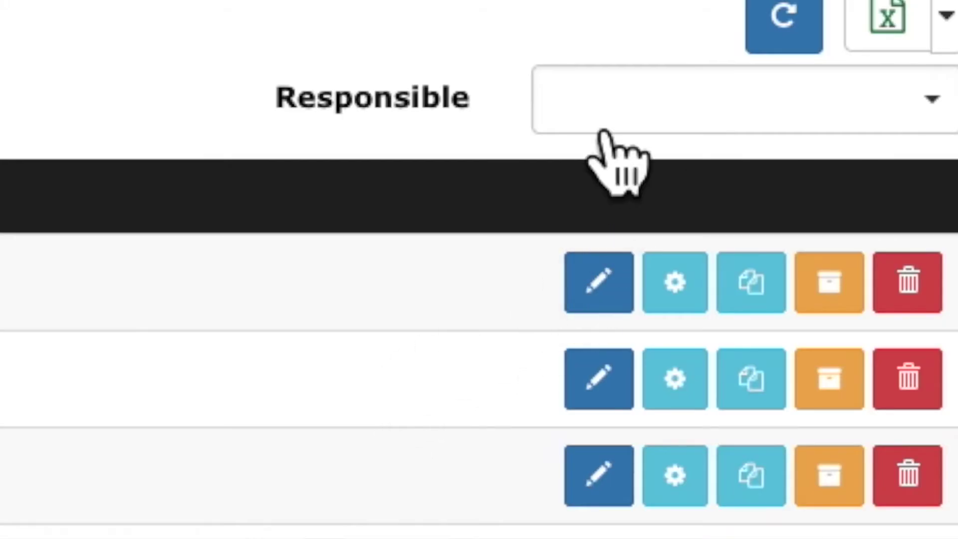
click(827, 132)
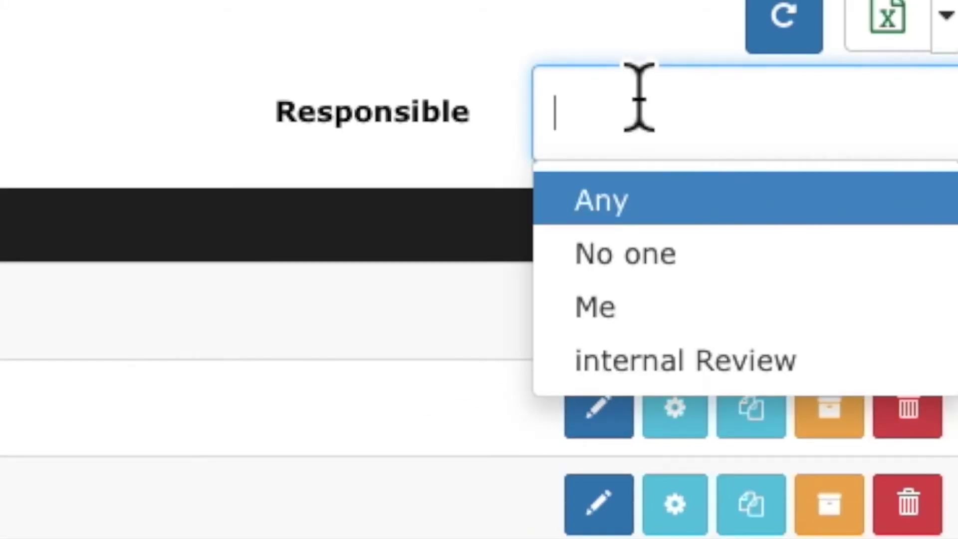
click(624, 370)
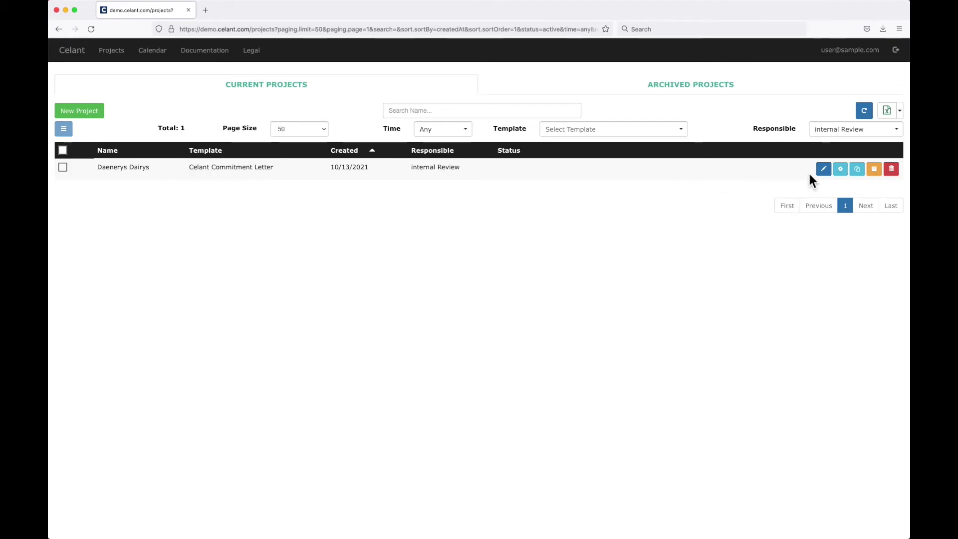
click(843, 130)
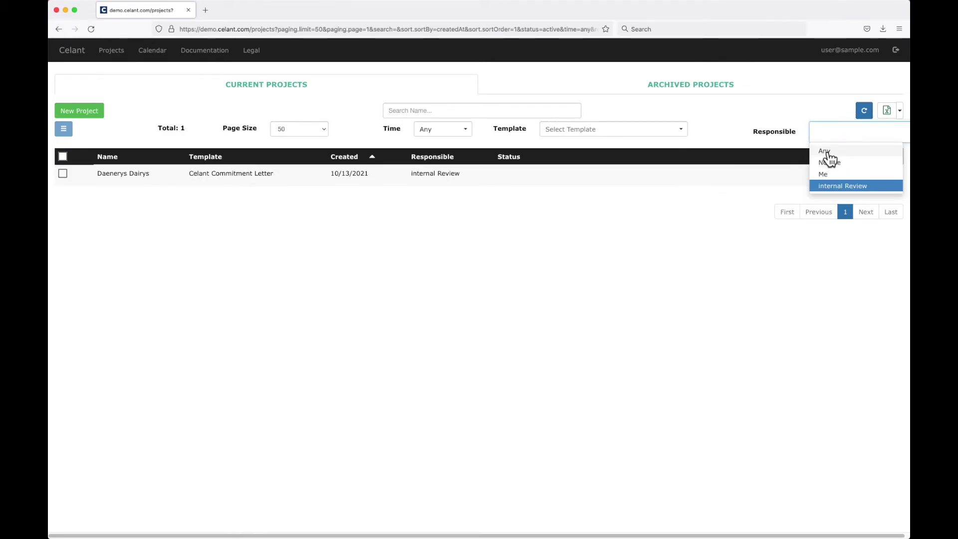
click(826, 152)
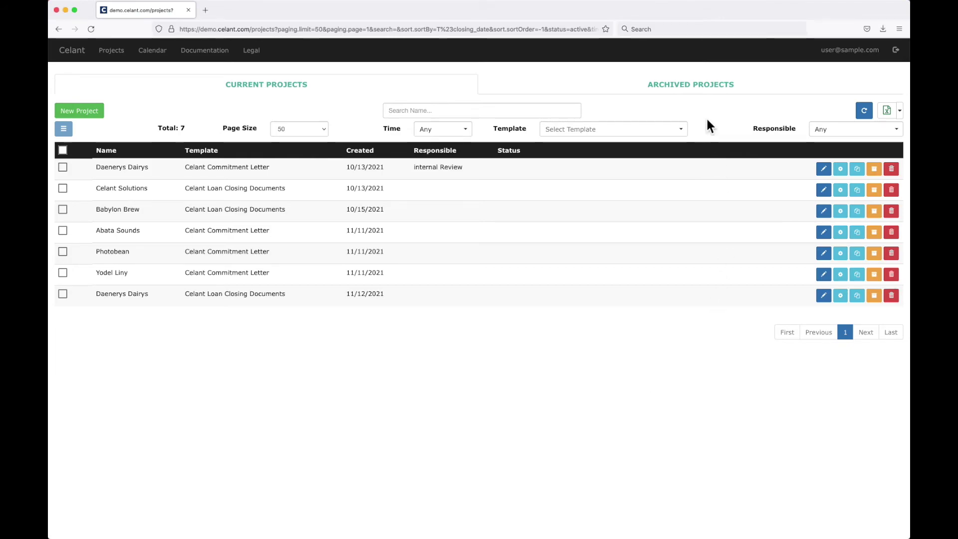
Step: On Archived Projects, filter Time to This Year and Template to Celant Loan Closing Documents
click(693, 89)
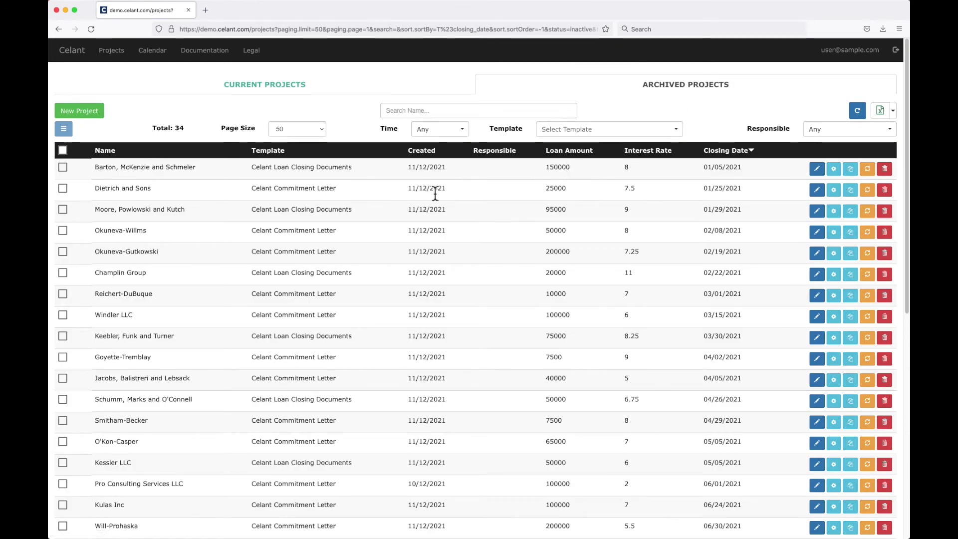
click(412, 81)
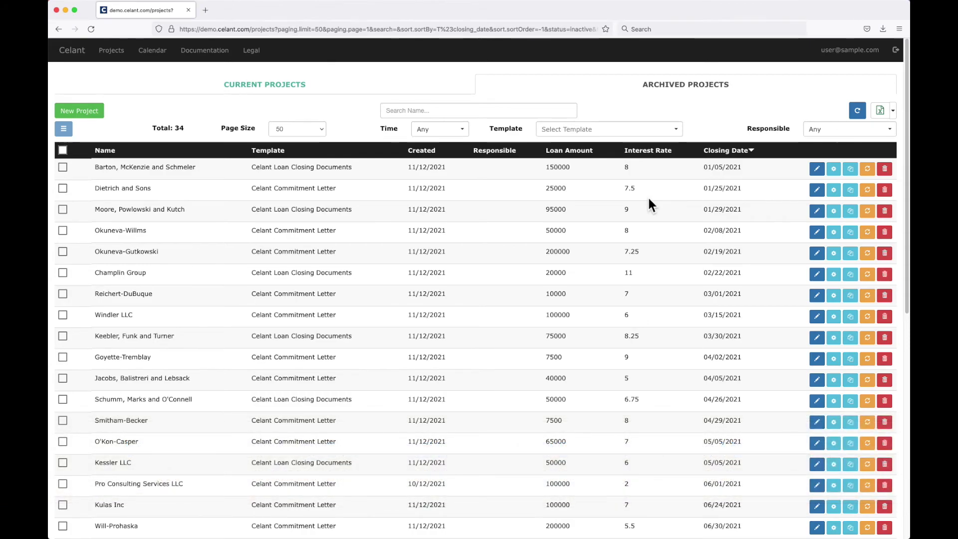
click(440, 129)
click(438, 197)
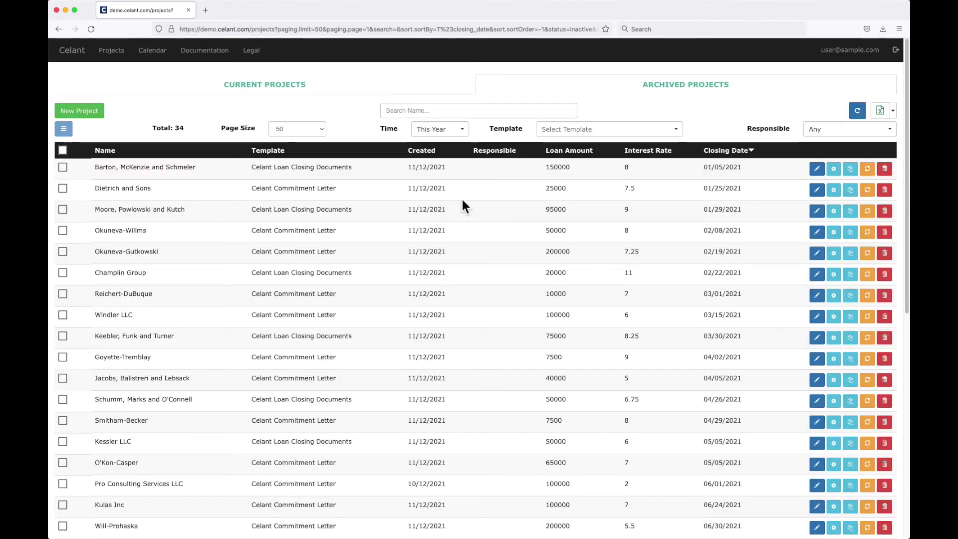
click(642, 134)
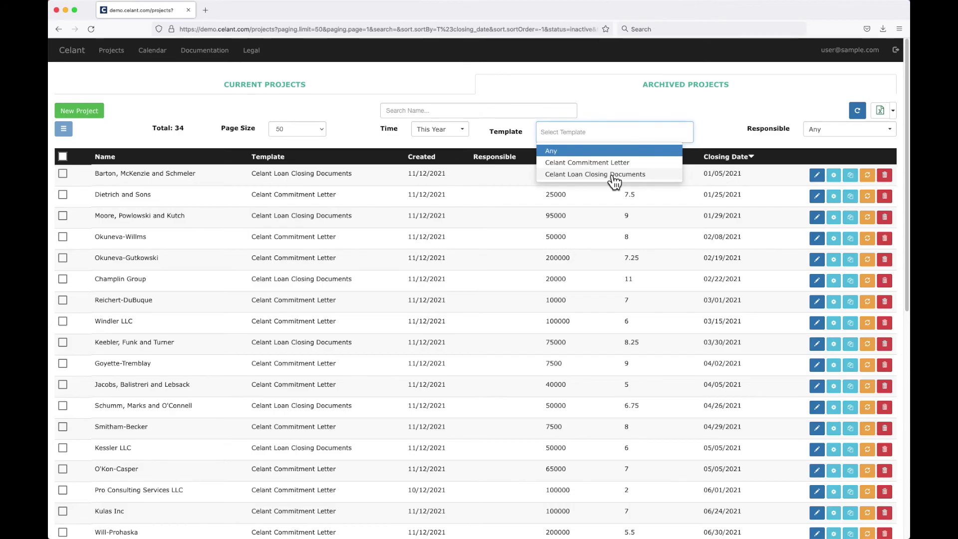
click(613, 175)
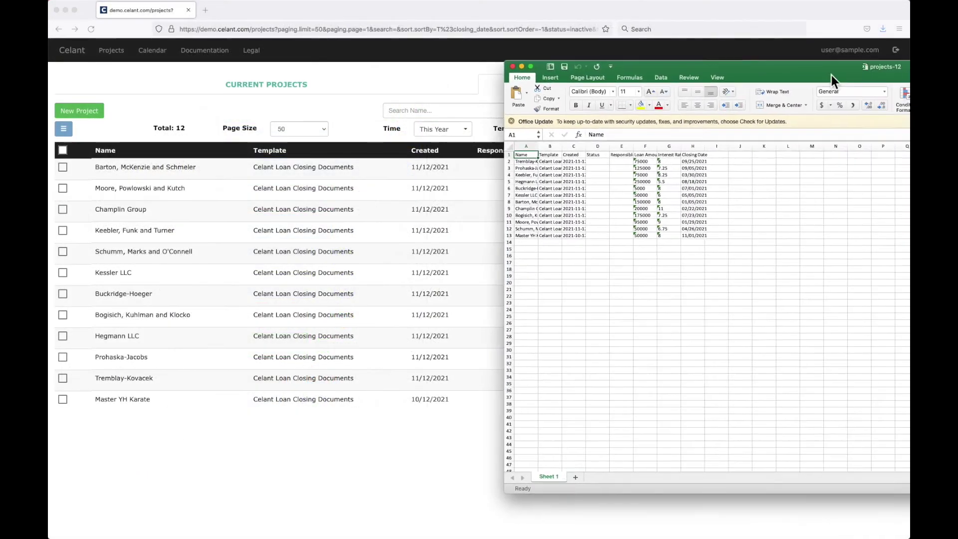
Step: Convert the Loan Amount and Interest Rate columns from text to numbers
drag(831, 75, 475, 70)
click(402, 269)
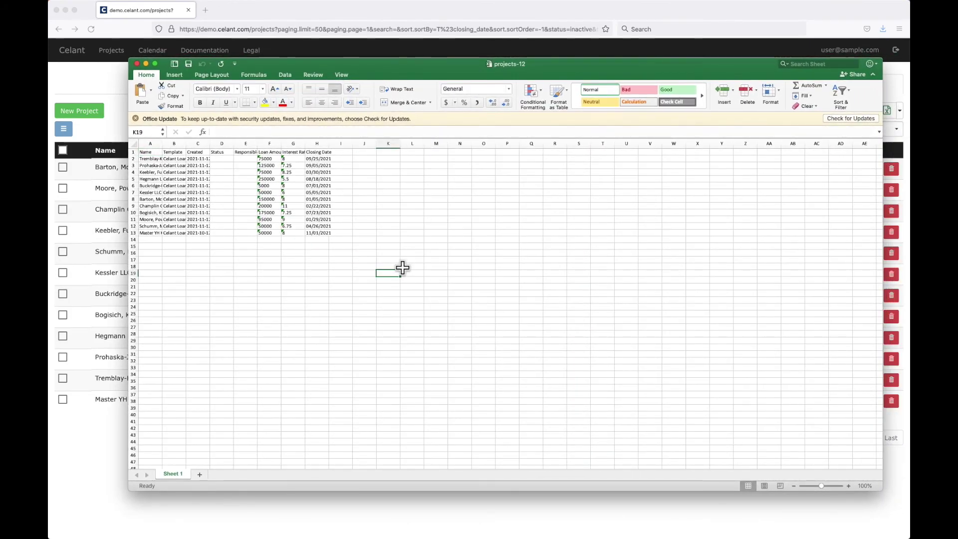
drag(269, 159, 269, 233)
click(251, 161)
click(272, 175)
drag(292, 158, 298, 233)
click(275, 160)
click(286, 184)
Step: Sort the whole table by Closing Date
drag(328, 143, 341, 231)
click(842, 92)
click(857, 102)
click(532, 190)
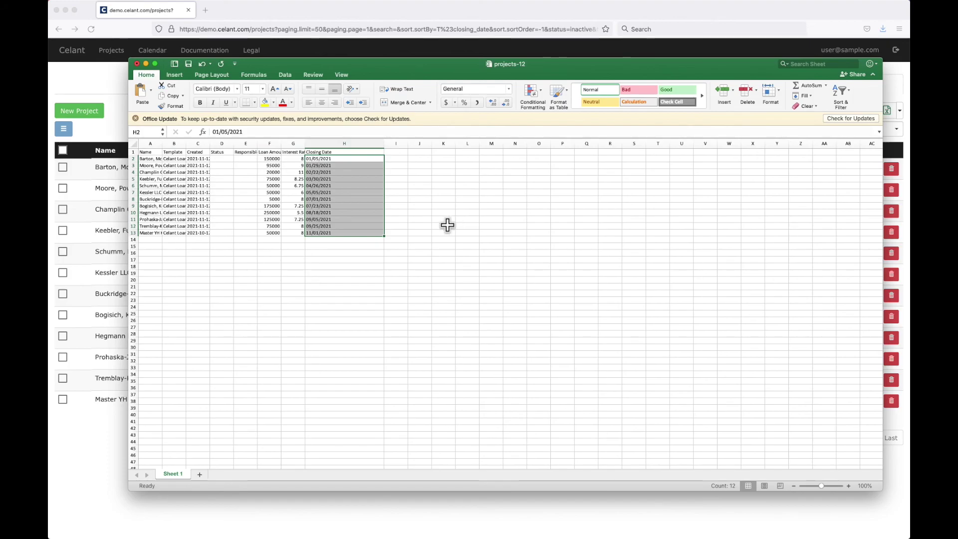
click(453, 222)
Step: Delete the unwanted rows so five loan rows remain, then widen columns A, B, F and G
click(132, 158)
drag(131, 158, 413, 188)
key(Delete)
click(133, 233)
key(Delete)
drag(133, 158, 133, 193)
right_click(175, 190)
click(178, 231)
click(345, 246)
drag(162, 143, 242, 141)
drag(337, 144, 407, 144)
click(381, 219)
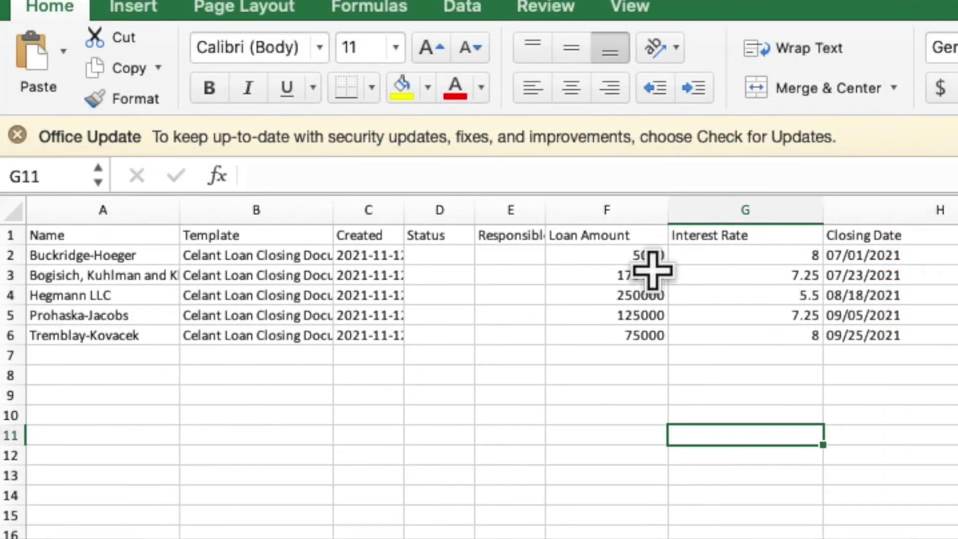
Step: AutoSum the loan amounts into F7, apply Accounting format, and bold the $630,000.00 total
drag(620, 257, 621, 355)
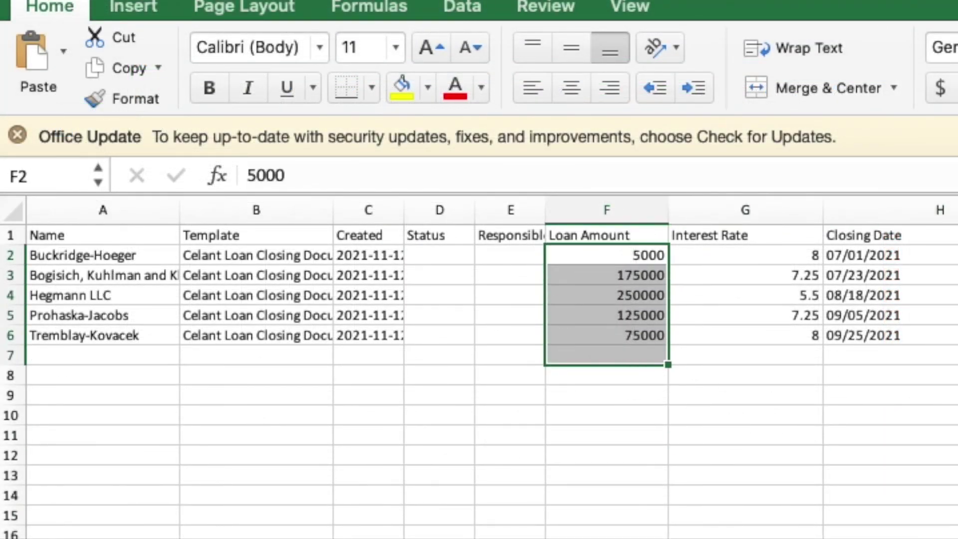
key(super+shift+t)
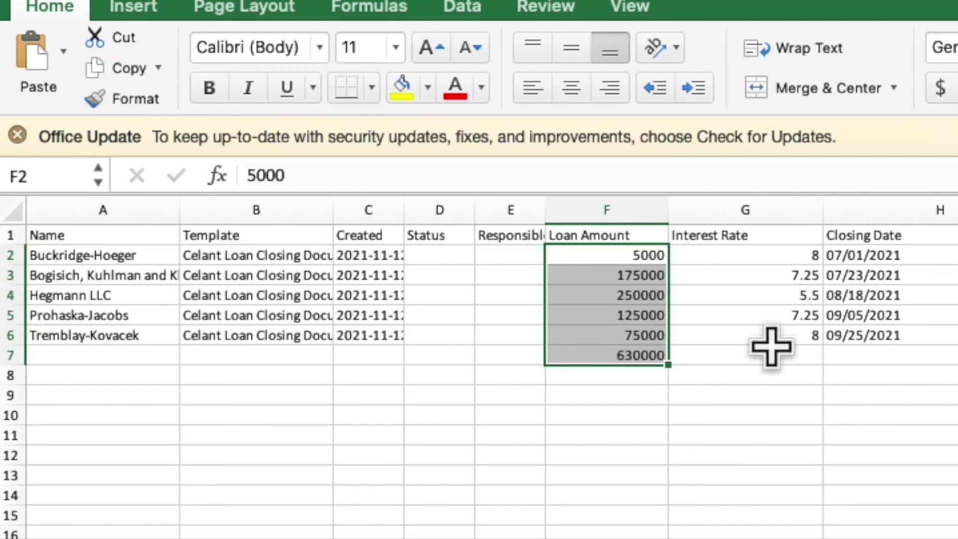
click(940, 87)
click(848, 395)
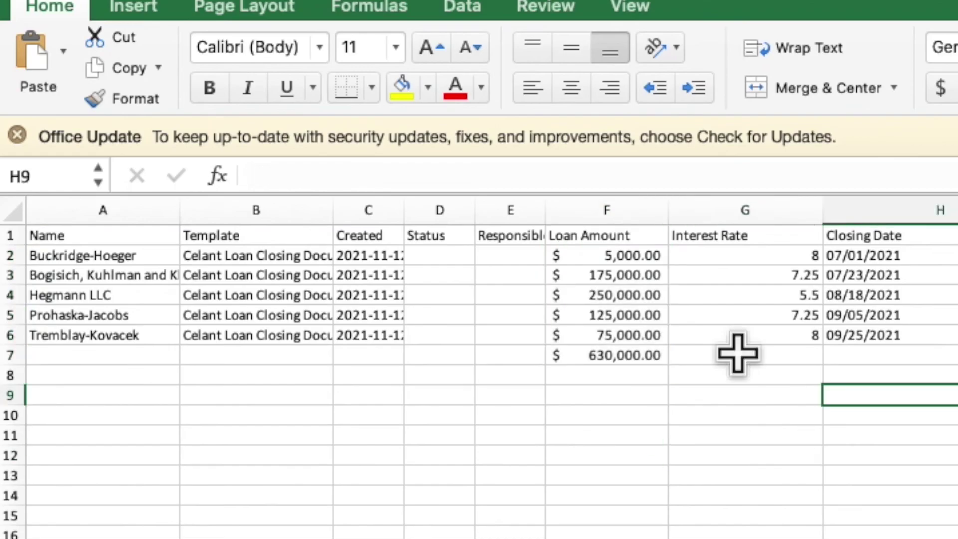
click(623, 356)
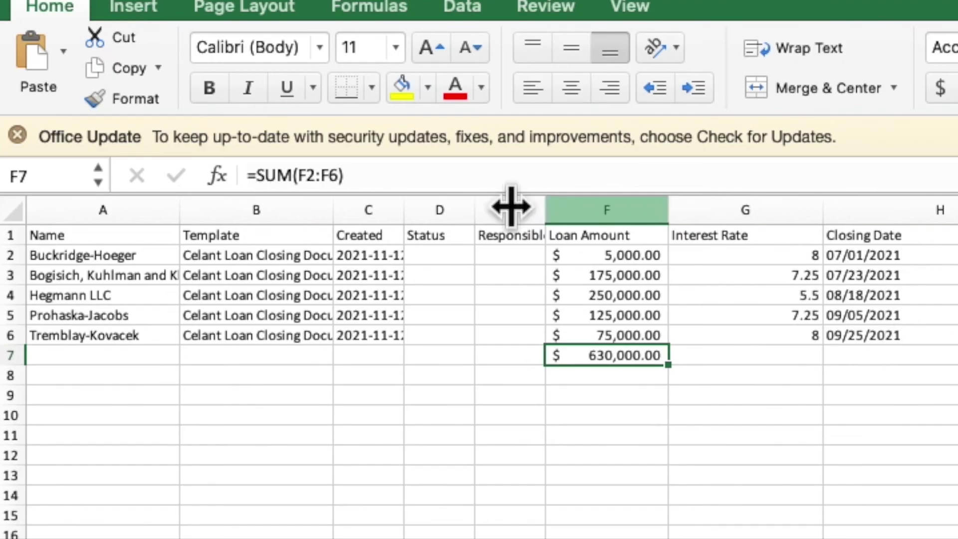
click(211, 91)
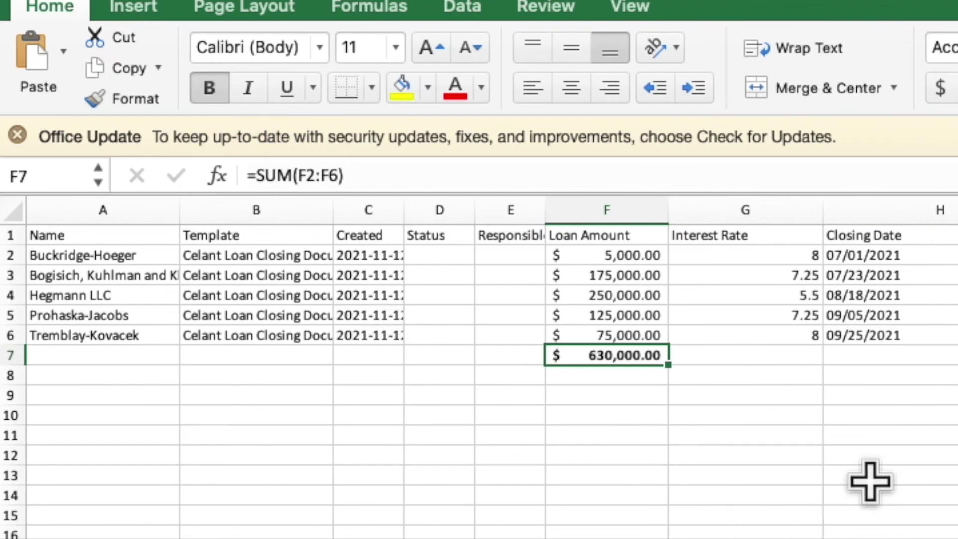
click(851, 458)
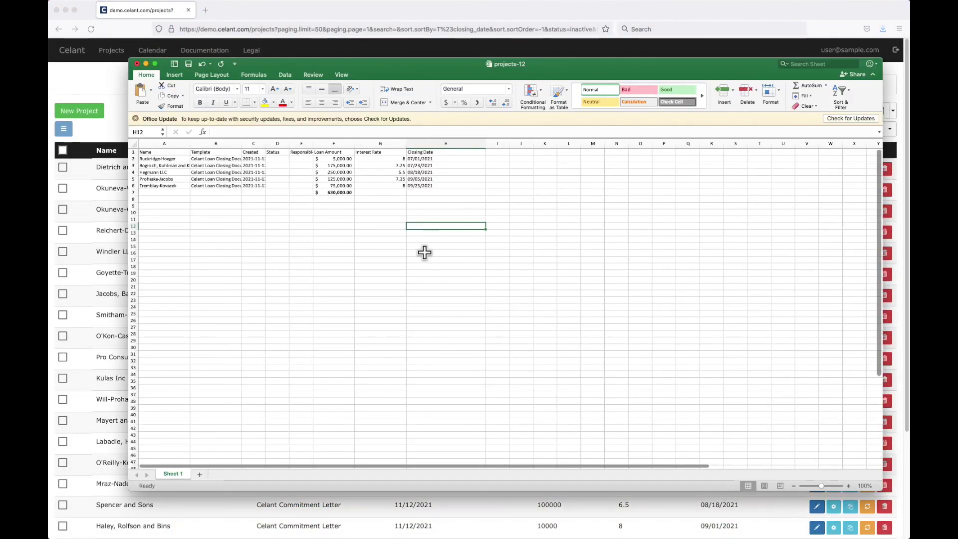
click(424, 253)
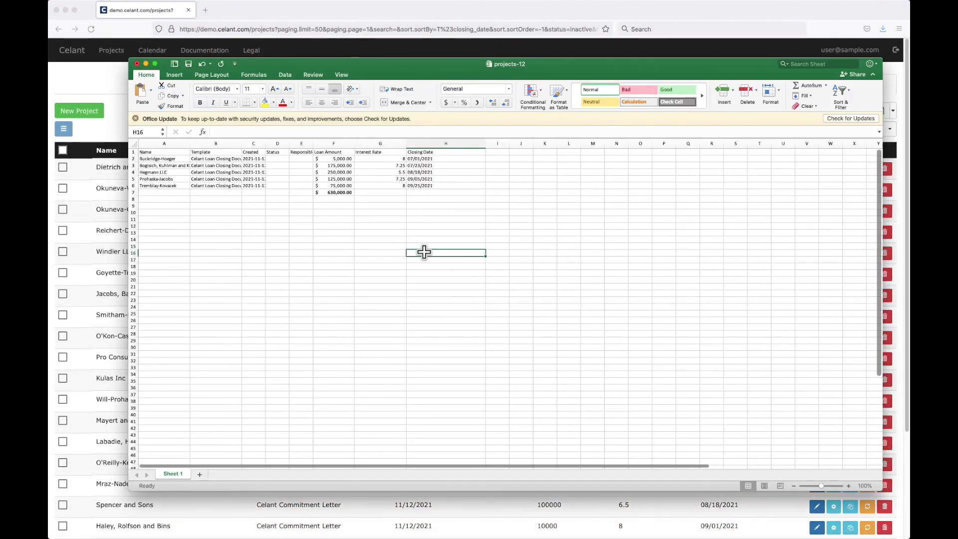